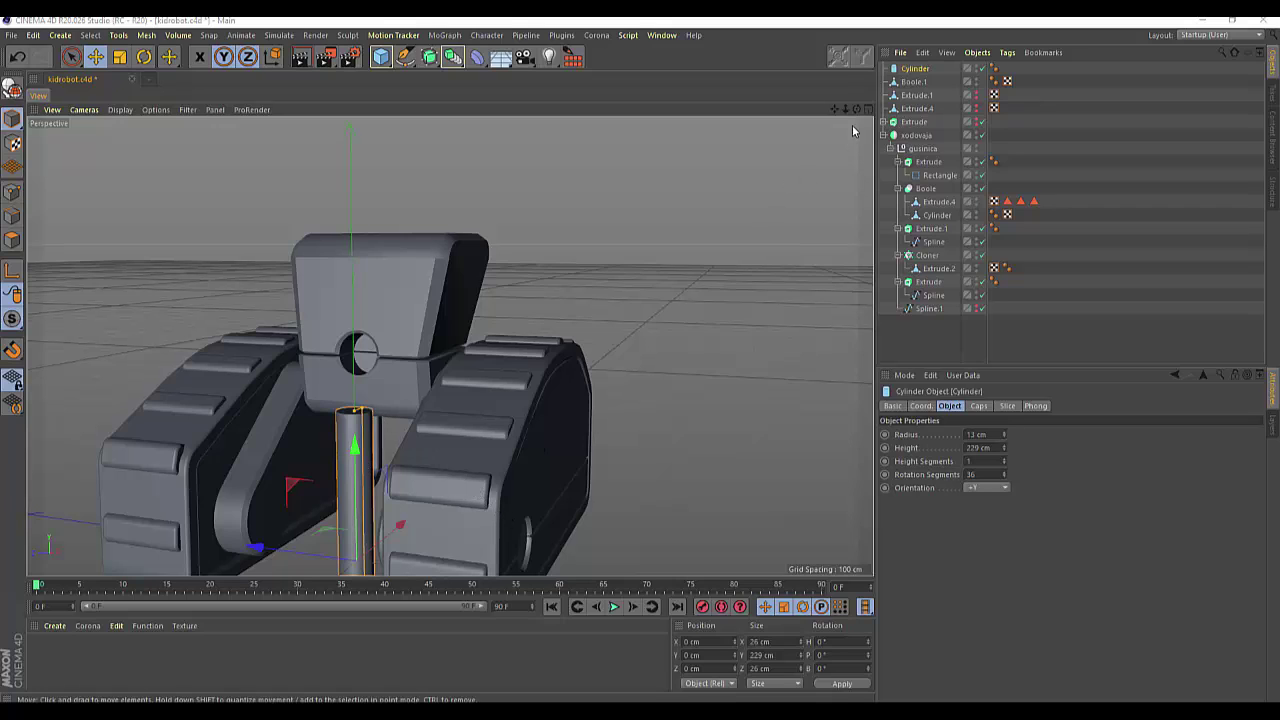
Raise the tall cylinder up to the robot's head.
left_click_drag(853, 131, 422, 568, "alt")
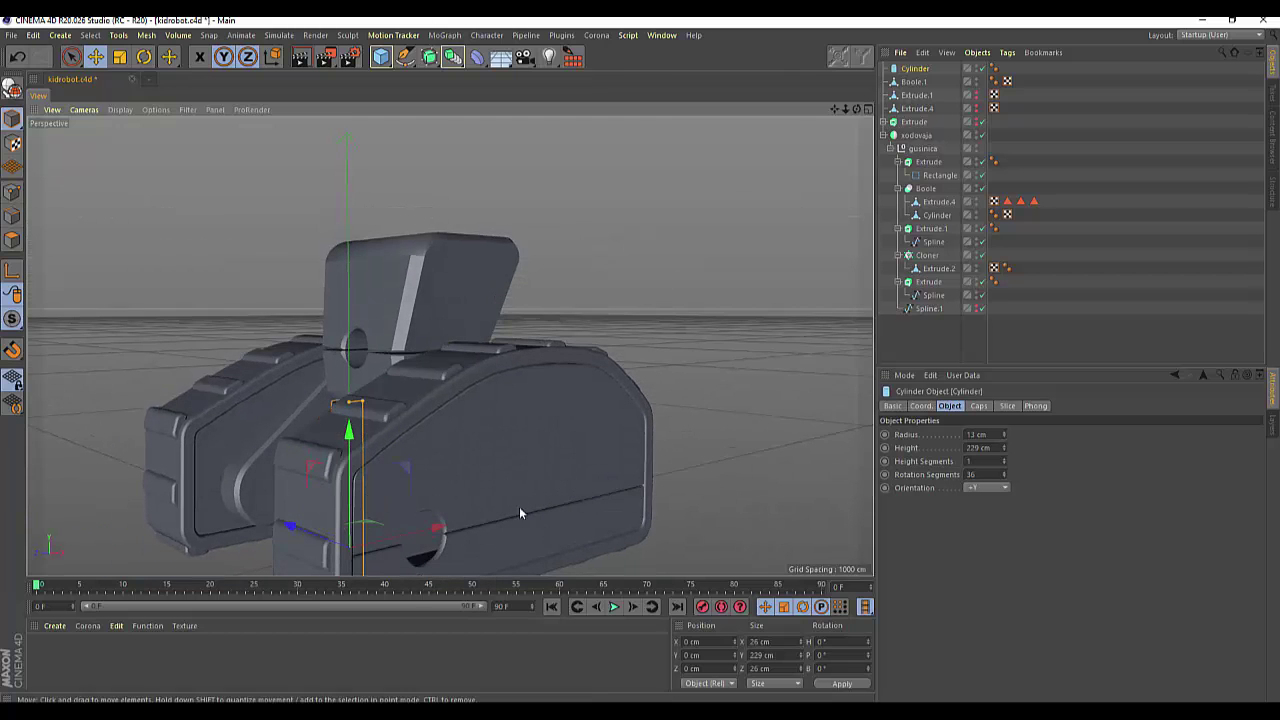
key("ctrl+shift+z")
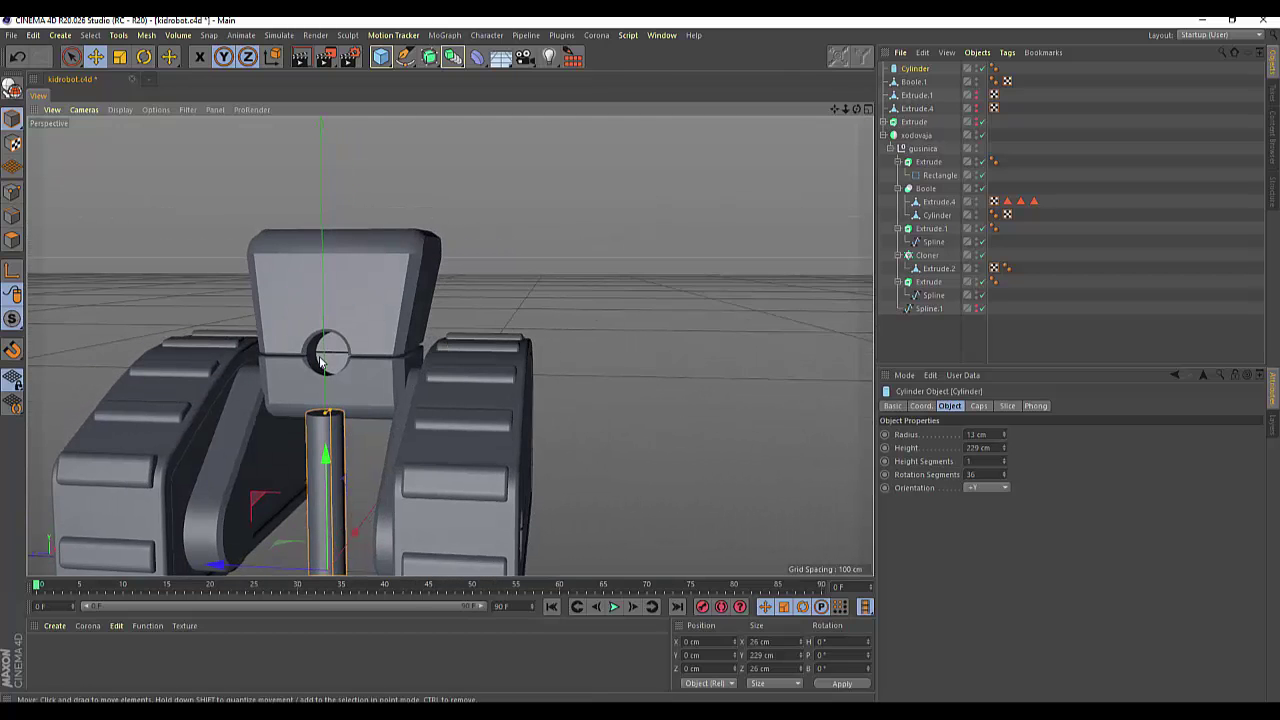
left_click_drag(325, 505, 270, 163)
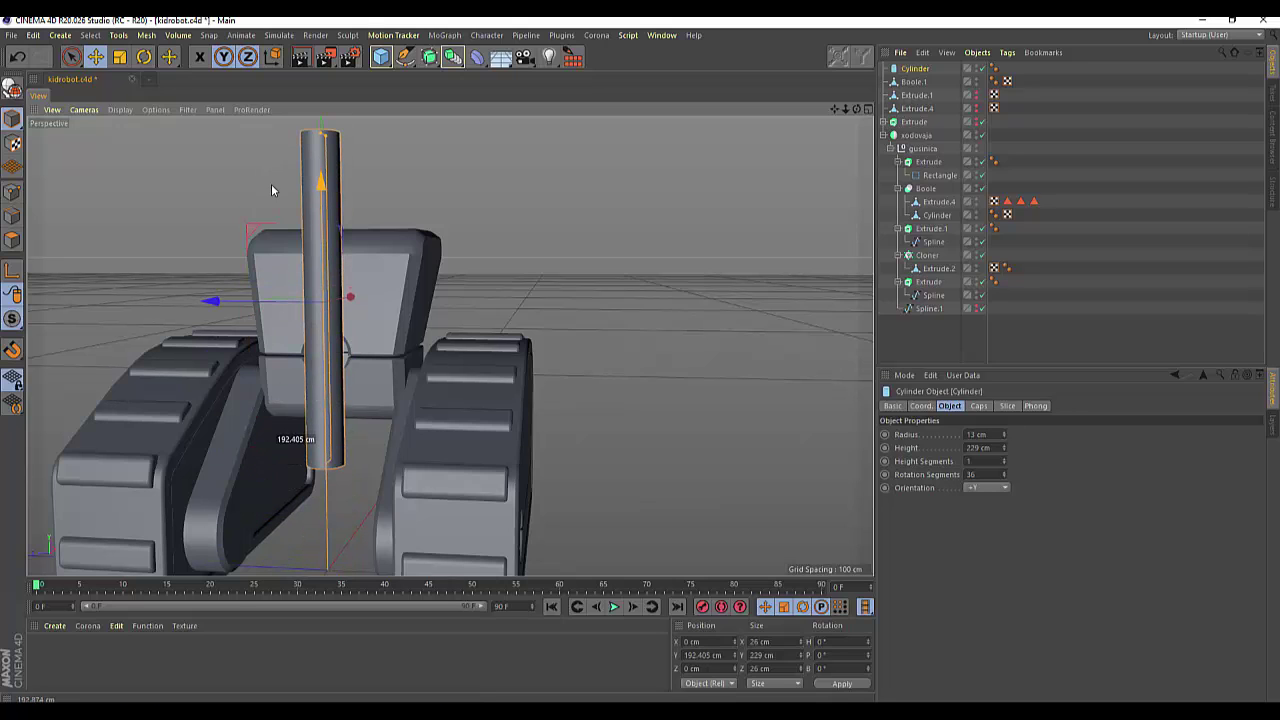
Rotate the cylinder 90° in pitch so it lies horizontally.
left_click(120, 57)
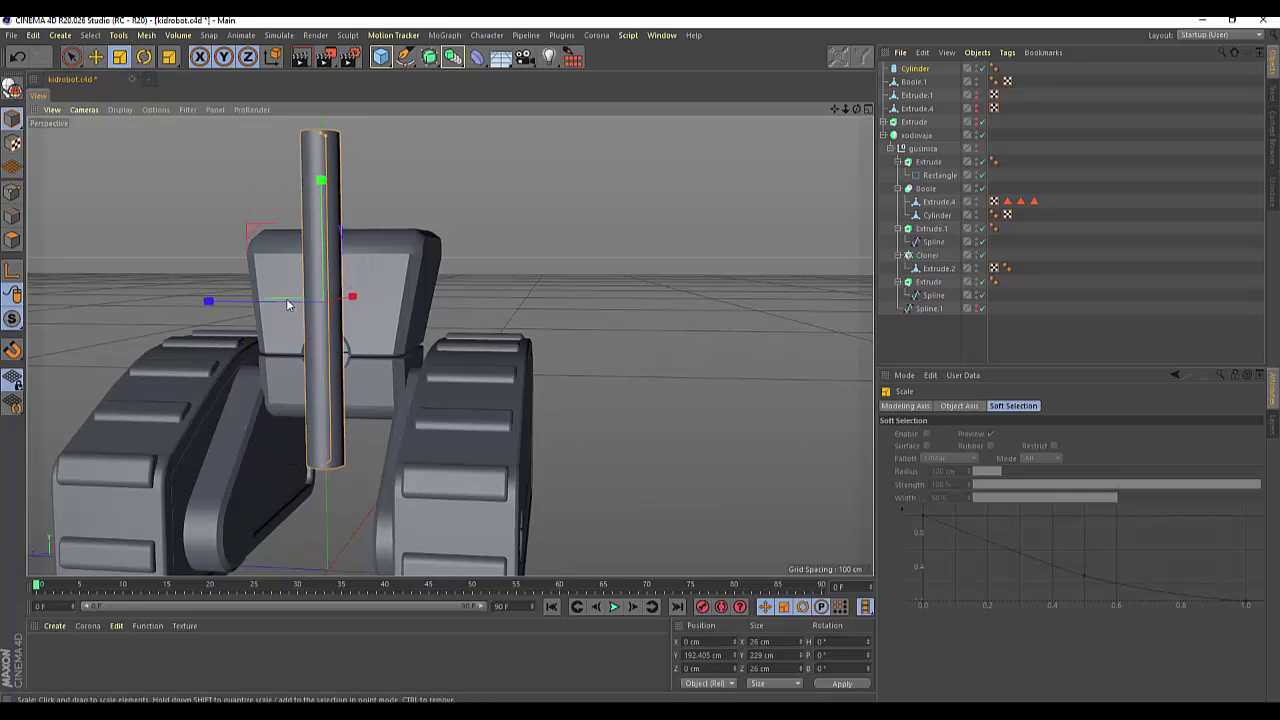
left_click(144, 57)
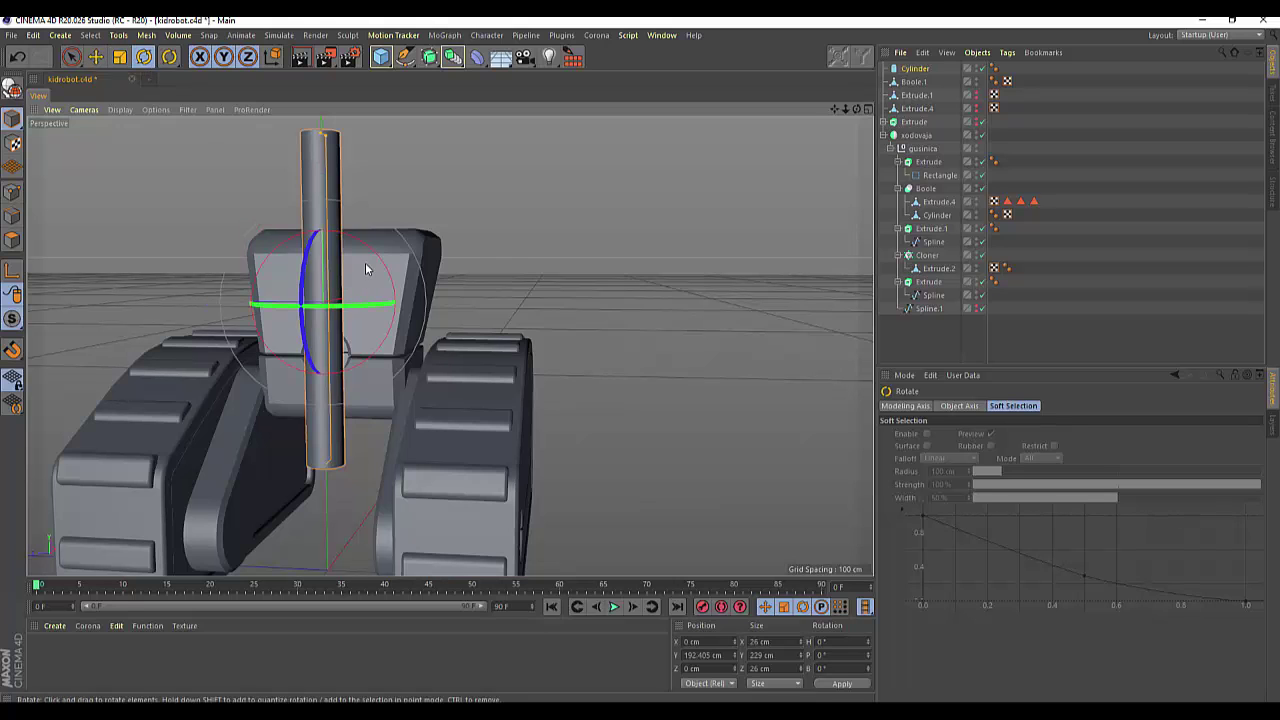
mouse_move(372, 264)
left_mouse_down()
mouse_move(394, 311)
mouse_move(392, 378)
mouse_move(372, 400)
mouse_move(385, 357)
mouse_move(385, 370)
left_mouse_up()
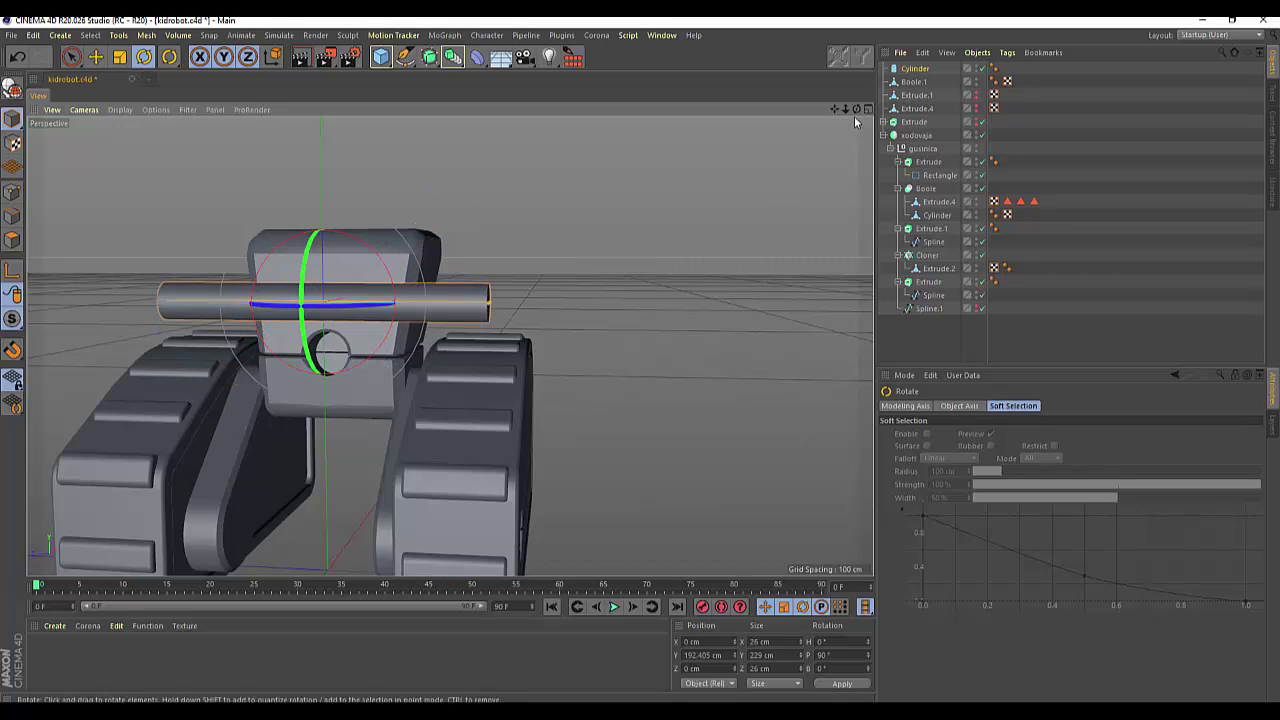
Slide the horizontal cylinder sideways into the head and lift it to about 209 cm.
left_click_drag(857, 108, 820, 130)
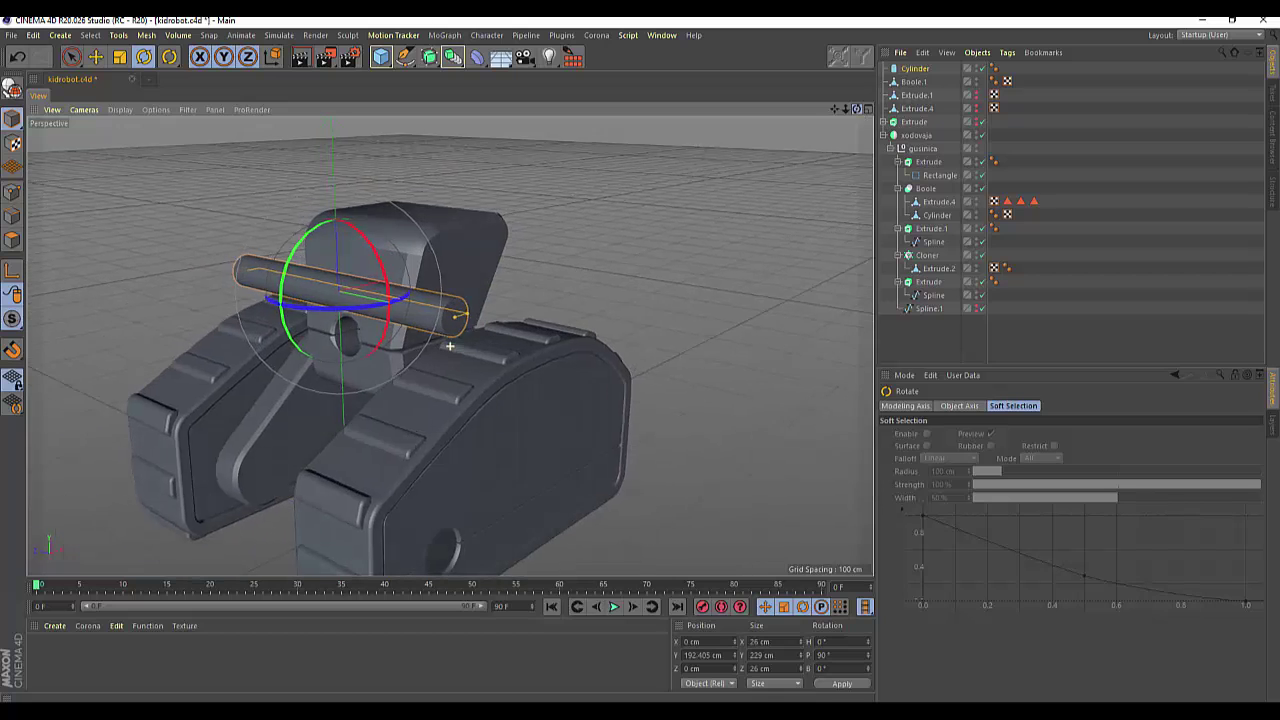
left_click_drag(450, 346, 400, 346, "alt")
left_click(95, 57)
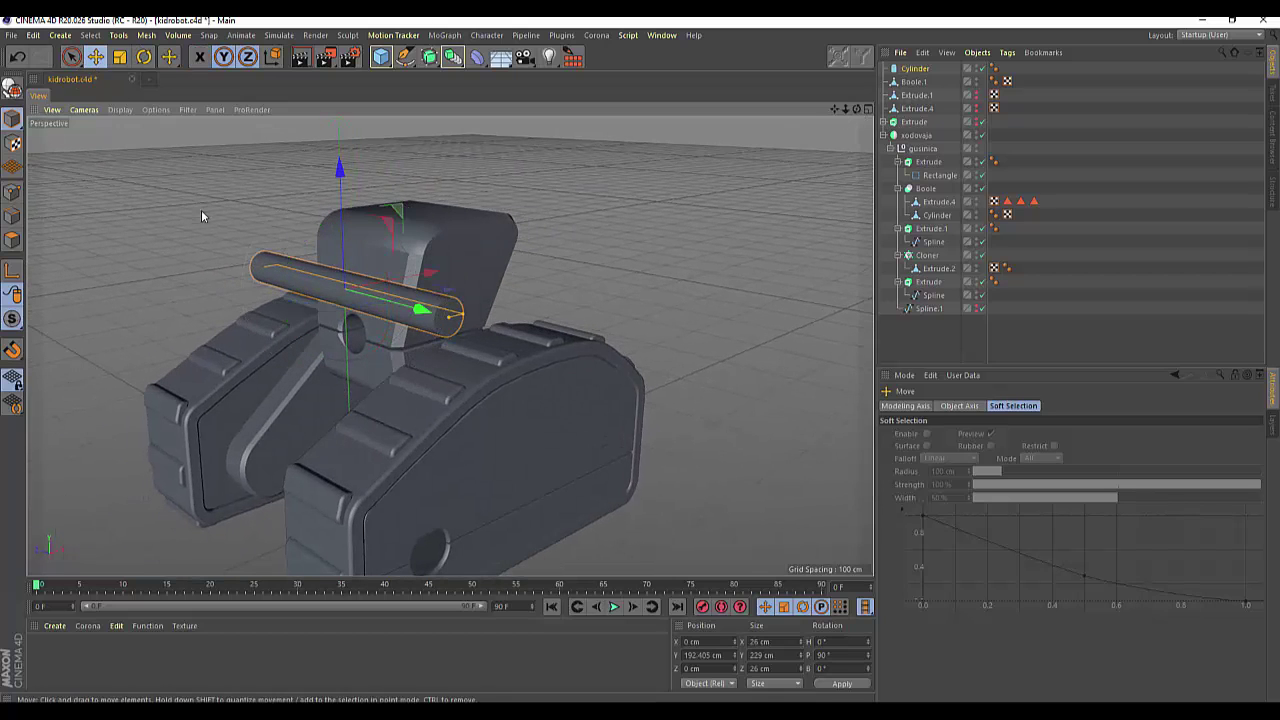
left_click_drag(425, 275, 473, 218)
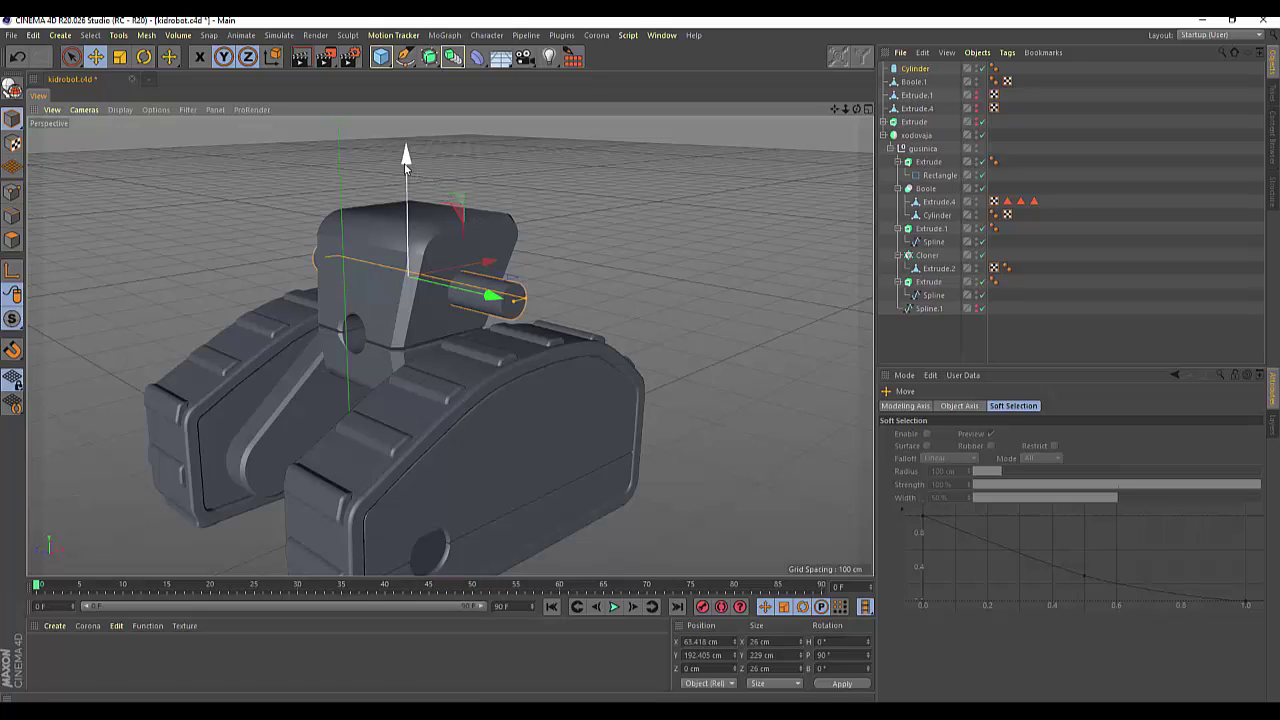
left_click_drag(406, 168, 397, 138)
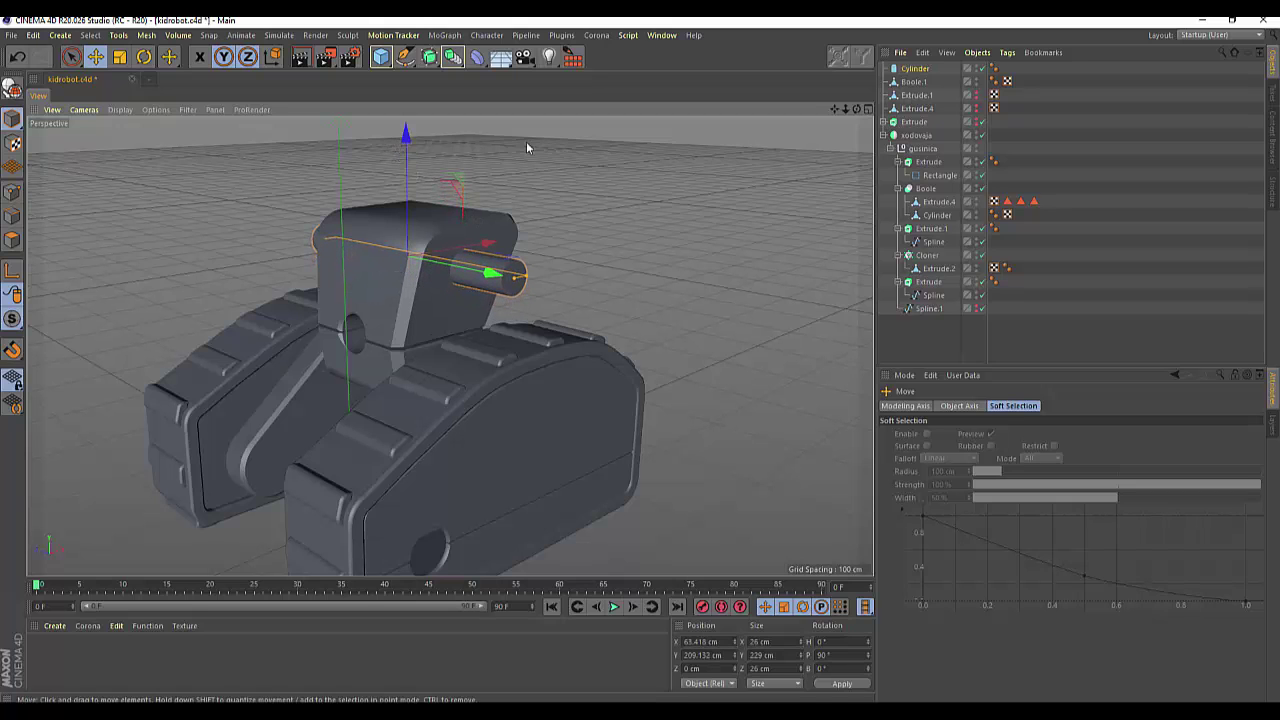
Reduce the cylinder's radius to 11 cm.
mouse_move(449, 346)
left_mouse_down("alt")
mouse_move(663, 274)
mouse_move(632, 277)
left_mouse_up("alt")
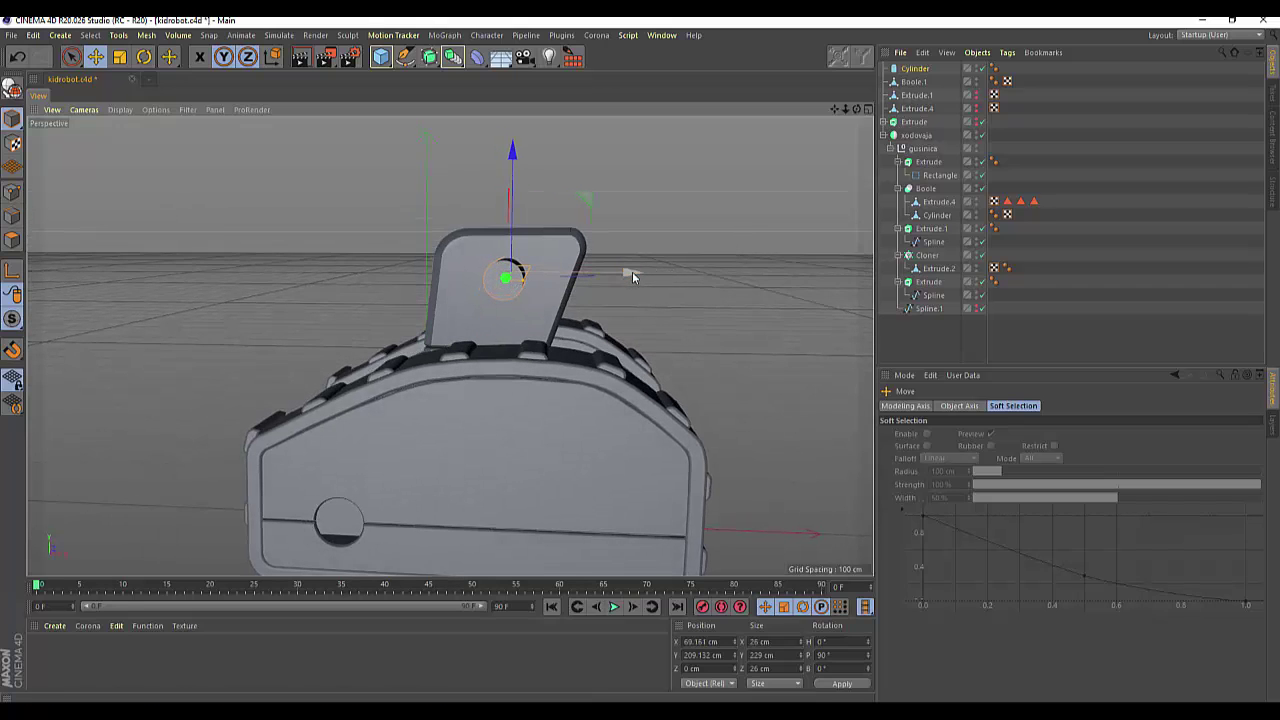
left_click(912, 70)
left_click(1005, 439)
left_click(1005, 439)
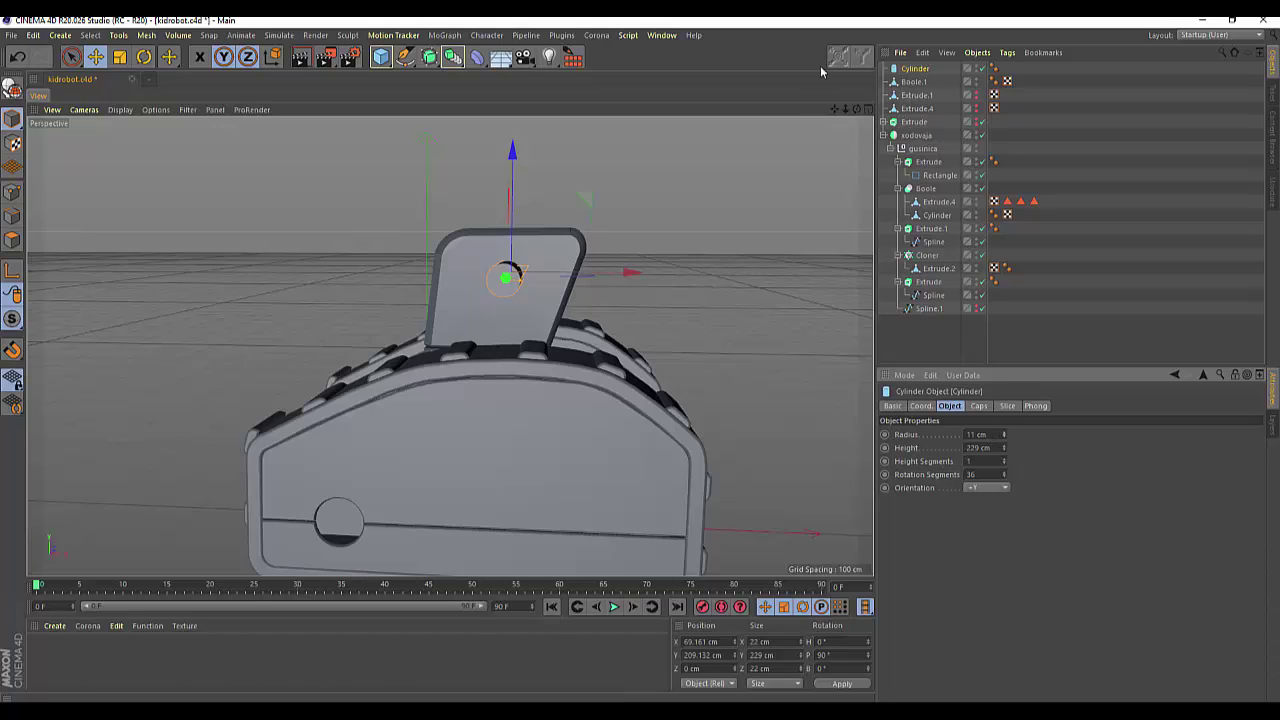
Duplicate Cylinder into Cylinder.1 and move Boole.1 to the top of the object list.
left_click(911, 70)
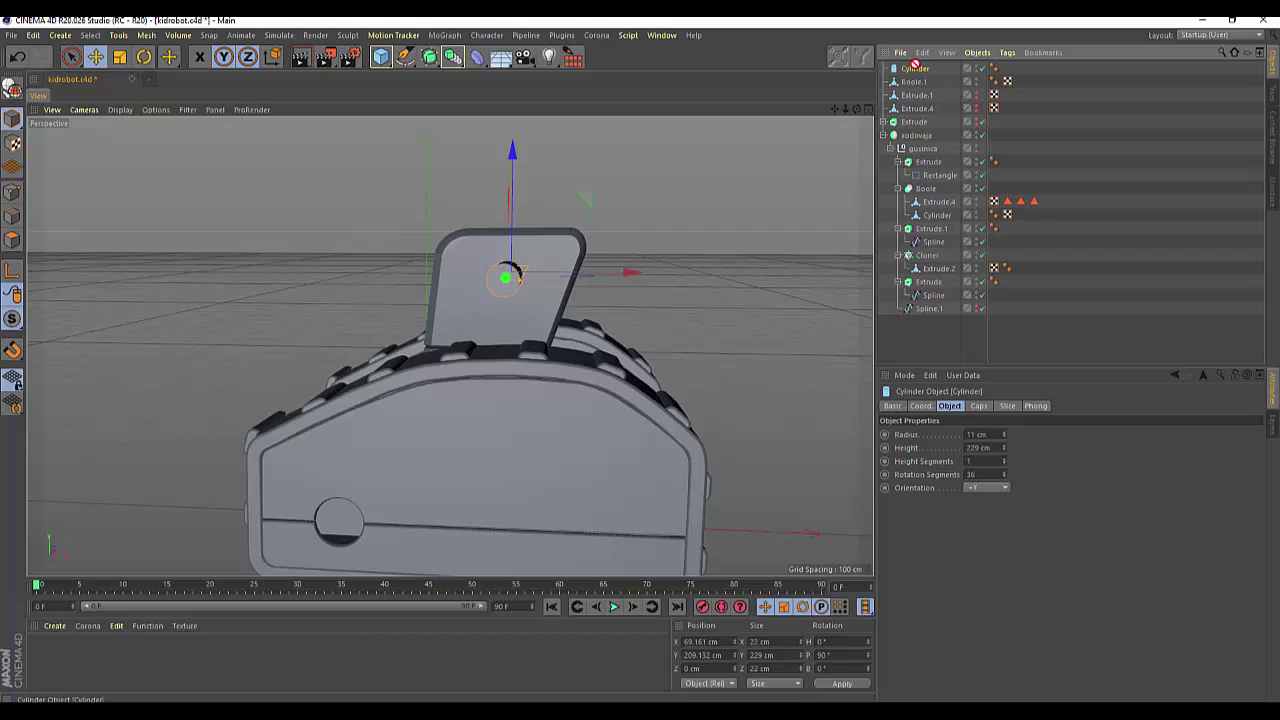
left_click_drag(914, 72, 920, 79)
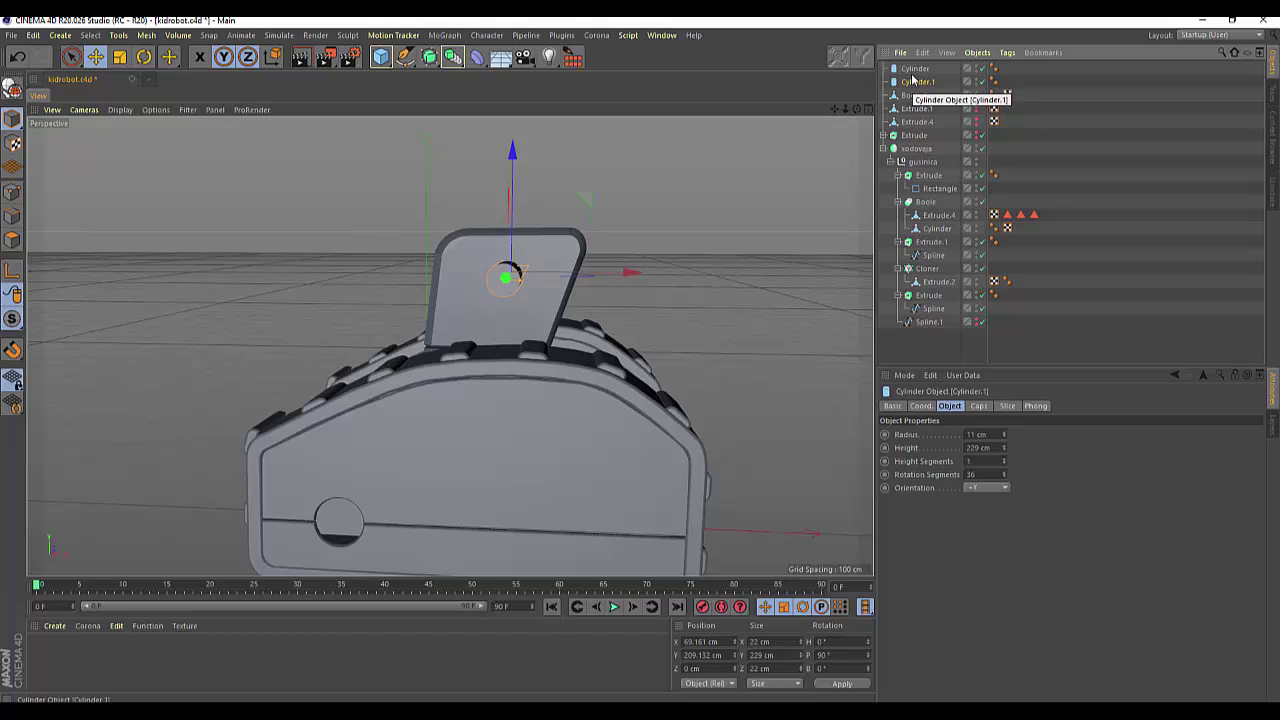
left_click(912, 70)
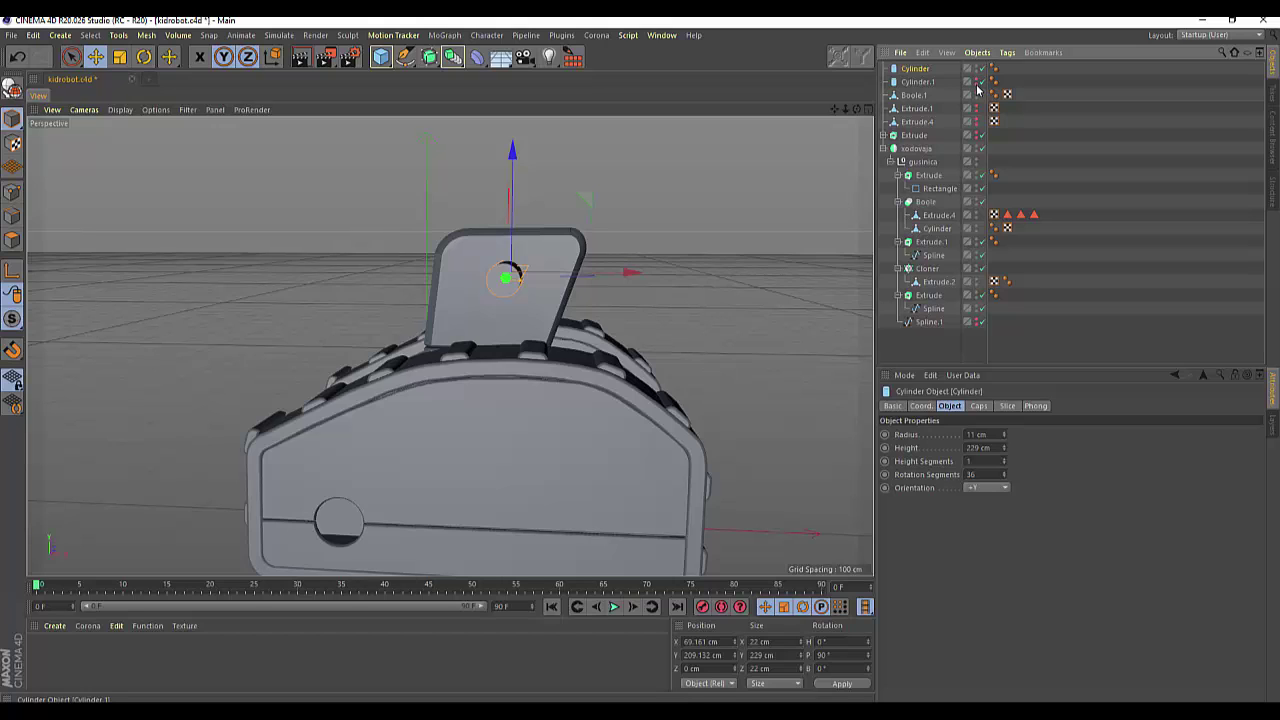
left_click_drag(910, 87, 914, 66)
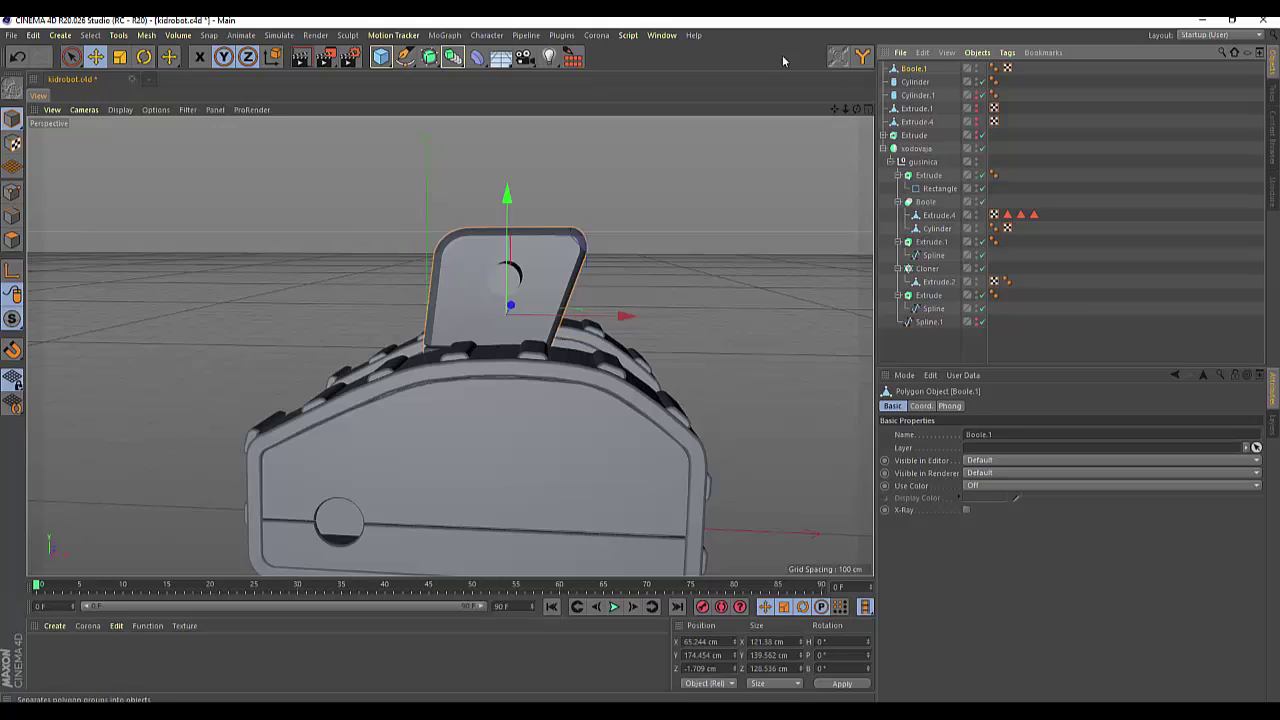
Add a Boole holding Boole.1 and Cylinder to cut a round hole through the head.
left_click(432, 62)
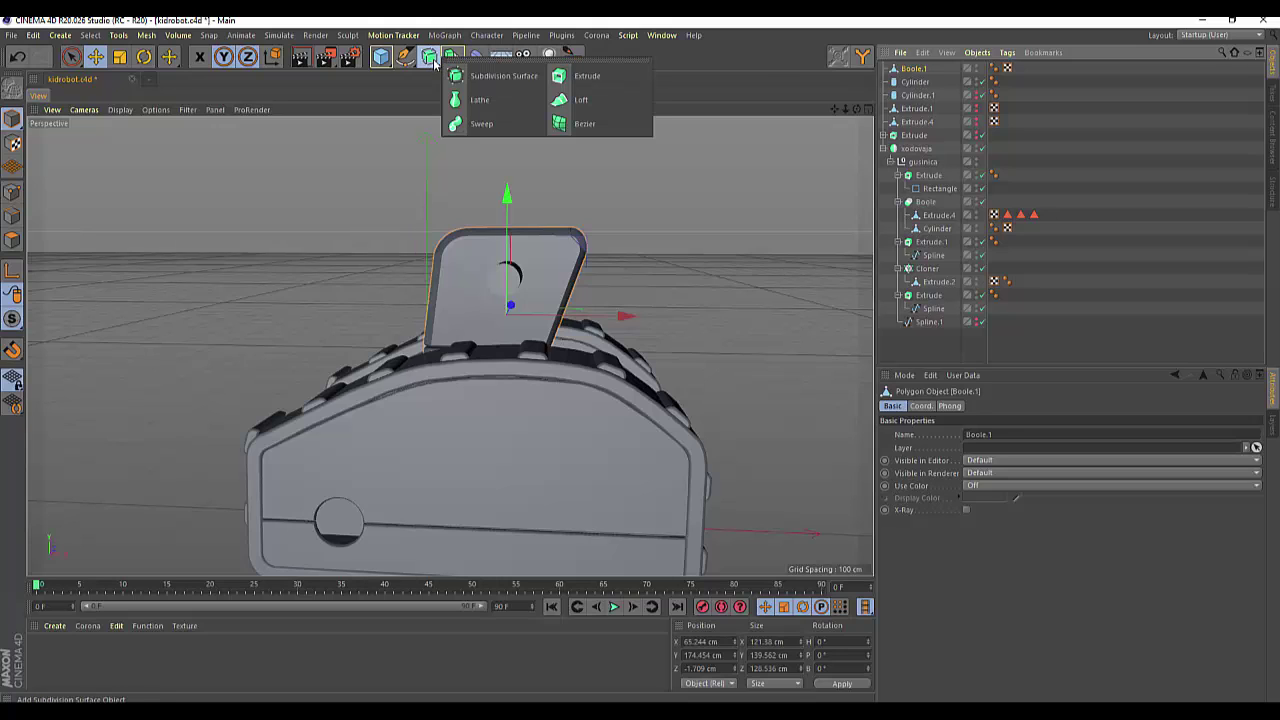
left_click(453, 57)
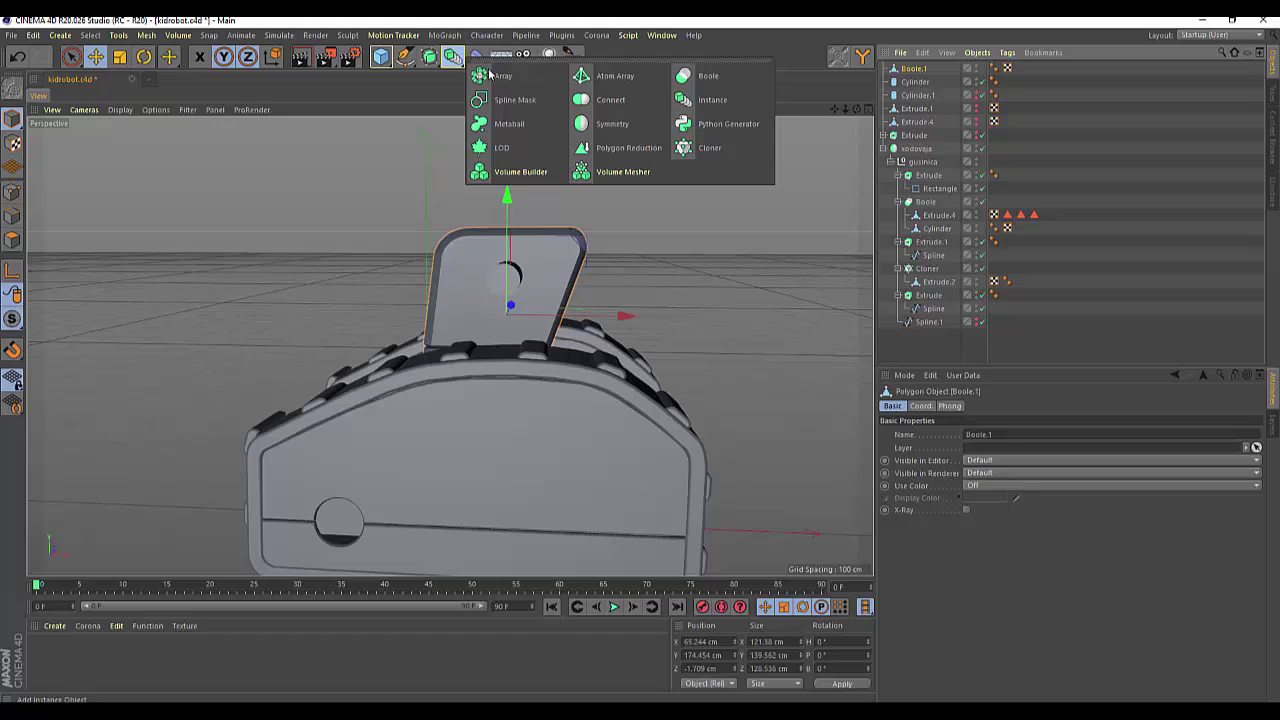
left_click(686, 84)
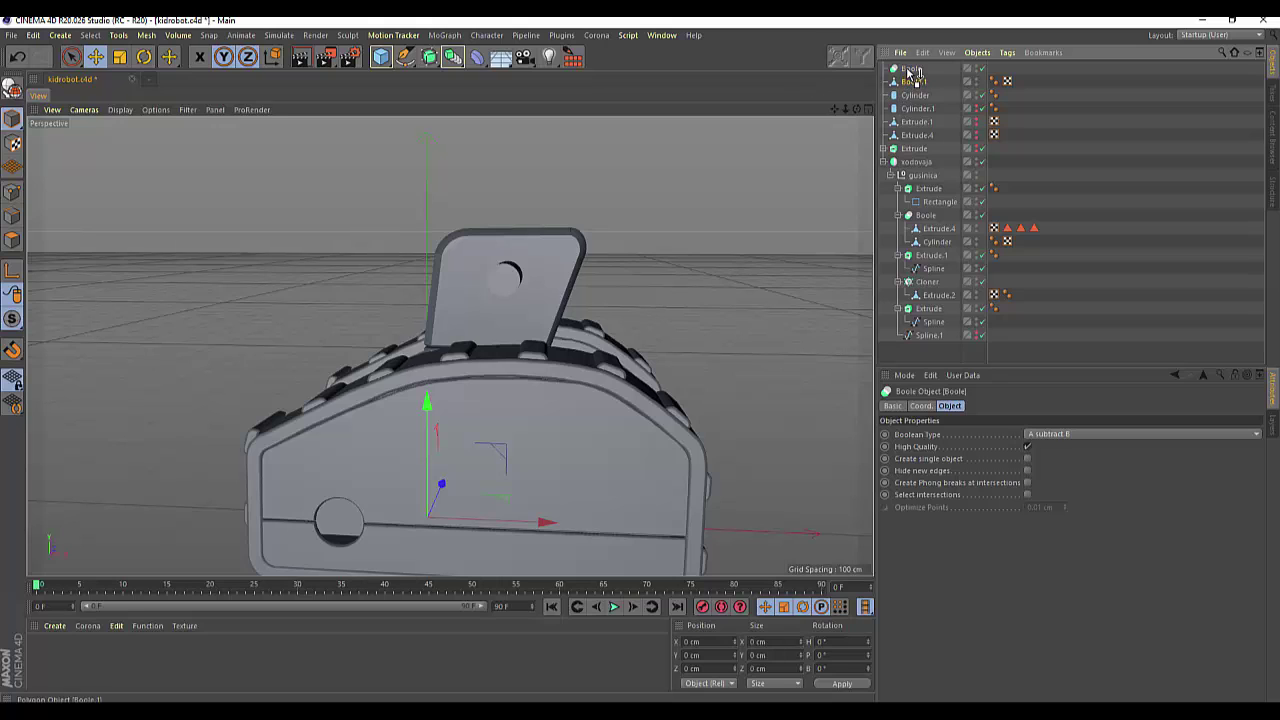
left_click_drag(914, 96, 912, 74)
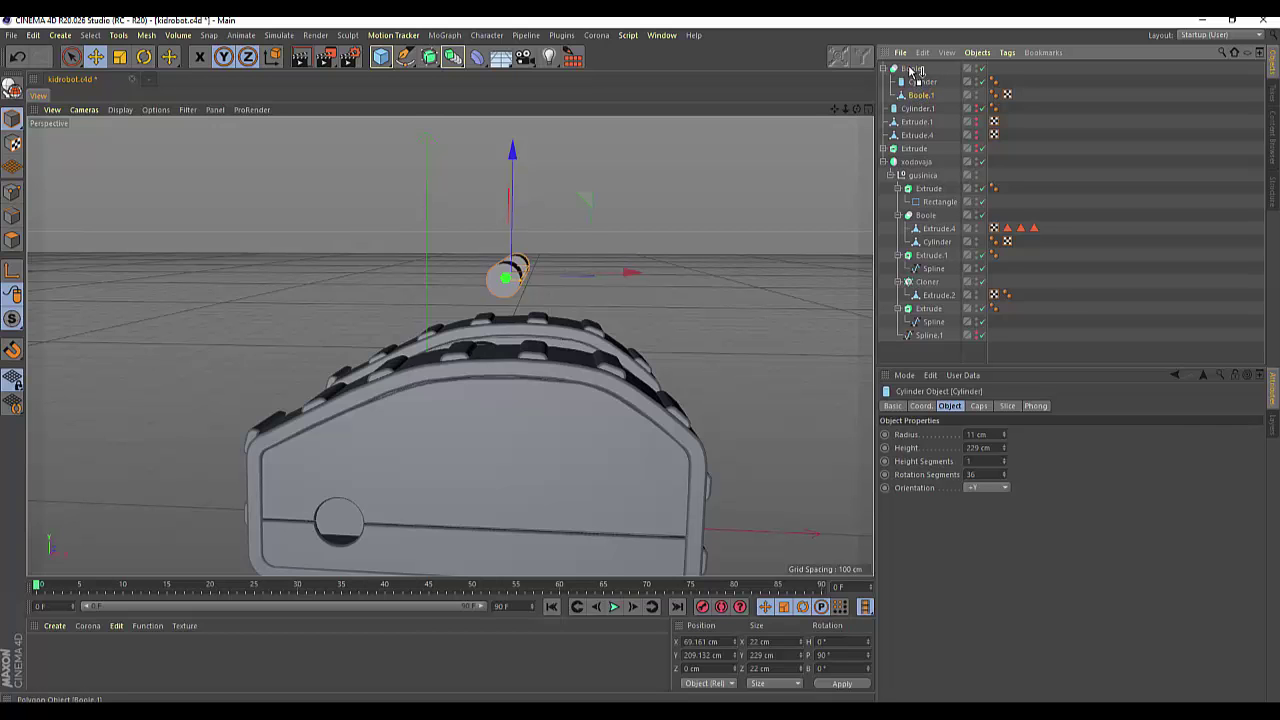
left_click_drag(920, 94, 918, 78)
left_click_drag(857, 109, 450, 346)
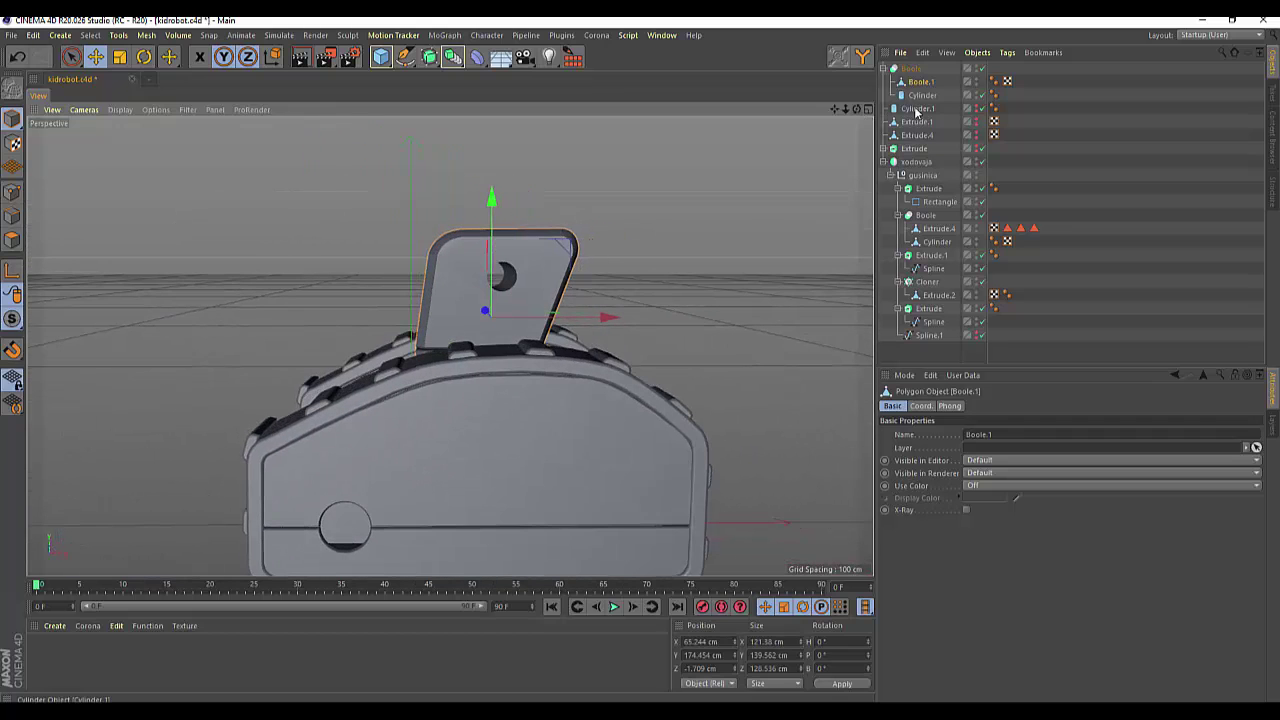
Show and select the spare Cylinder.1 sitting in the hole.
left_click(979, 108)
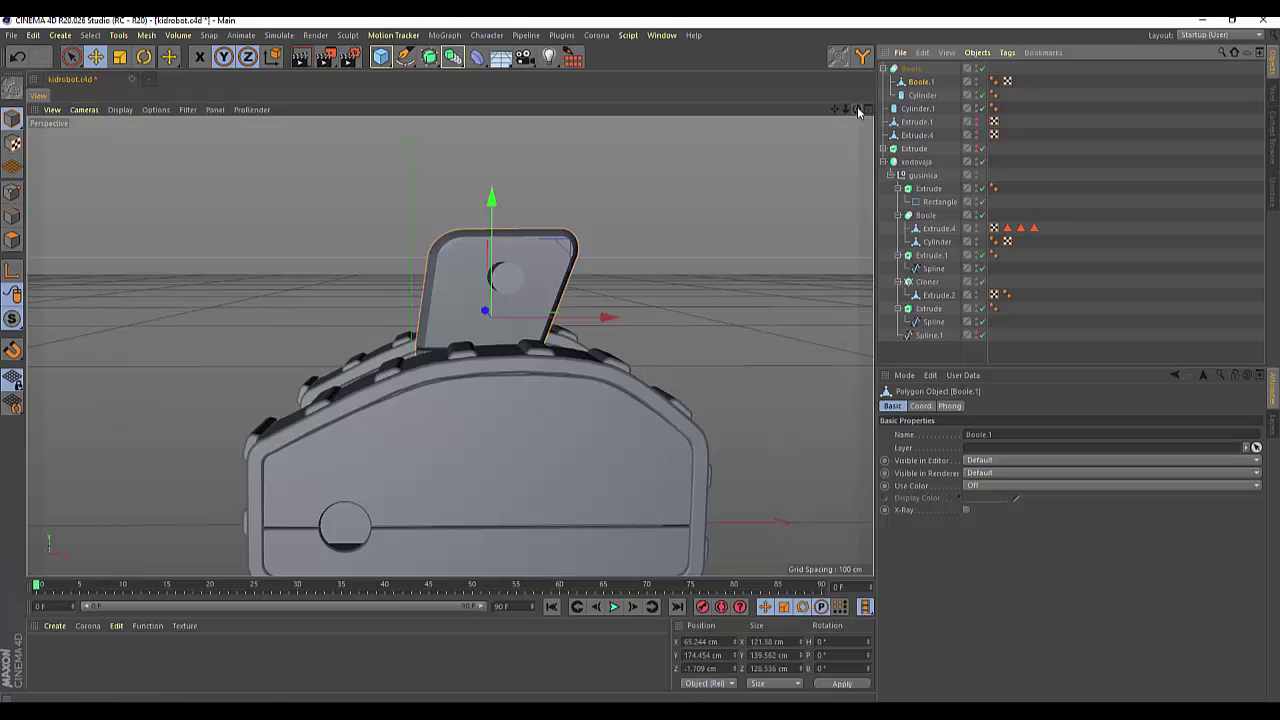
left_click_drag(858, 112, 890, 117)
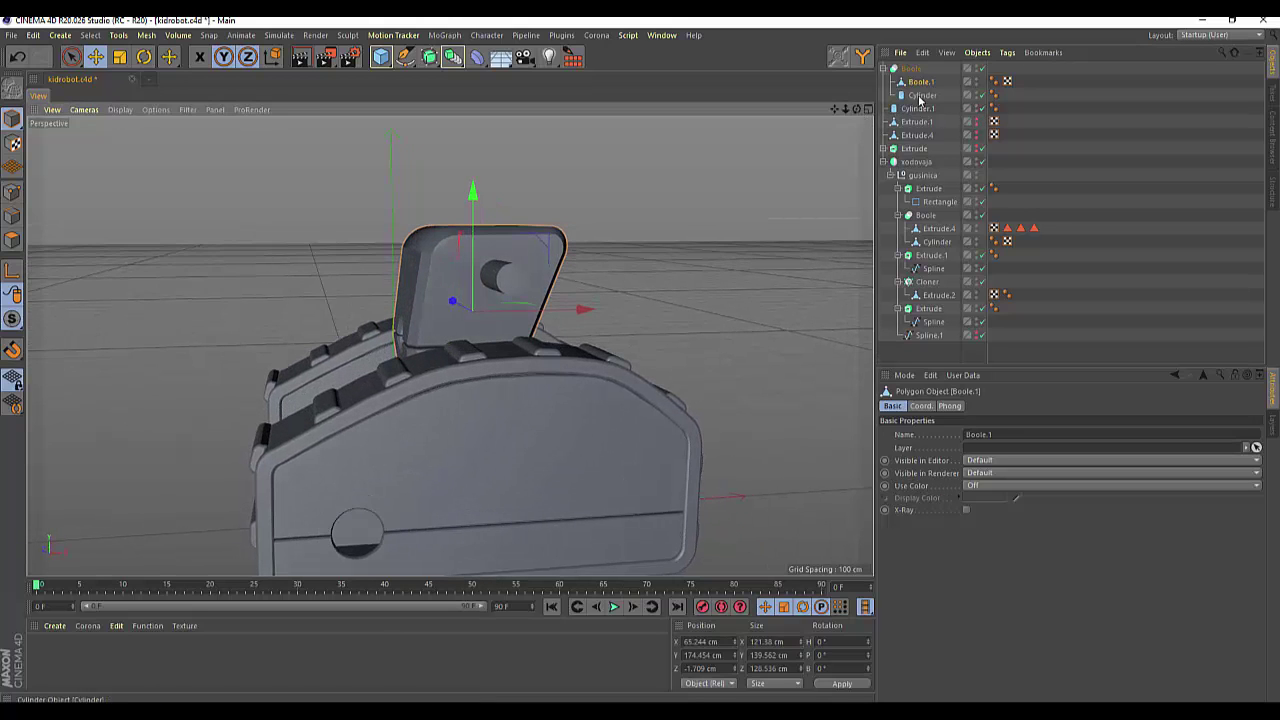
left_click(918, 109)
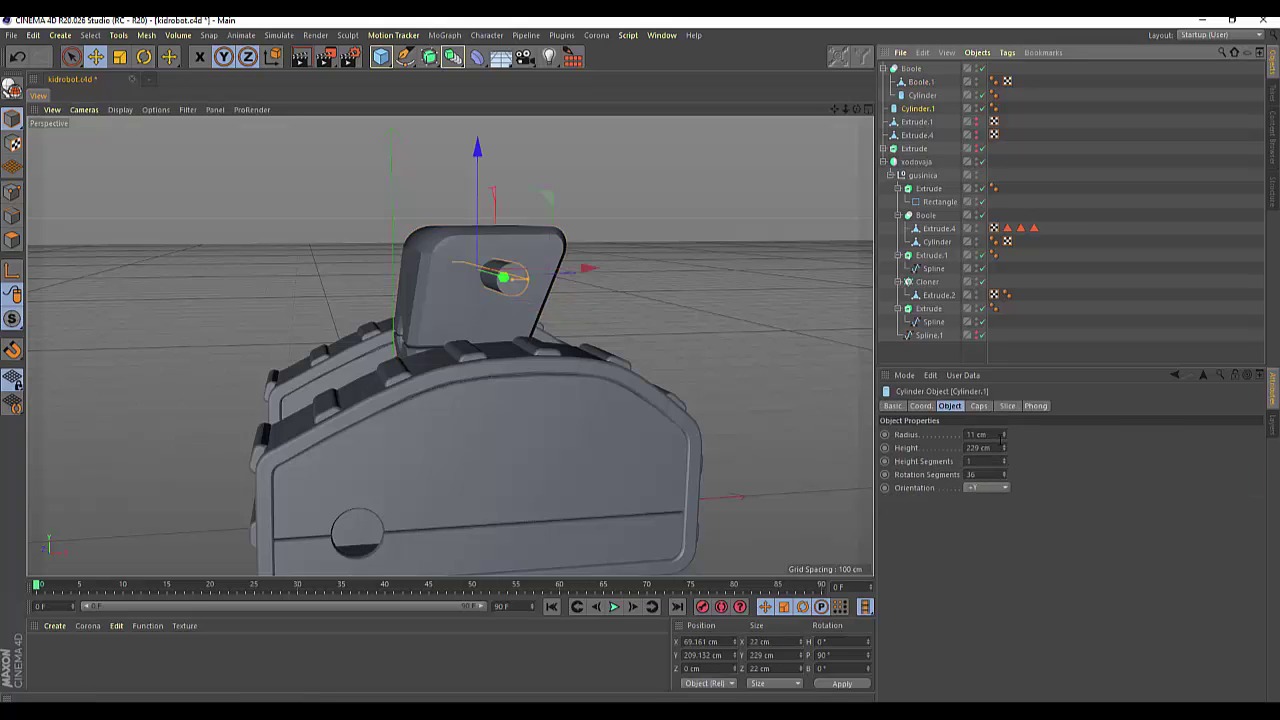
Reduce Cylinder.1's radius to 10 cm, slightly thinner than the hole.
left_click(1004, 438)
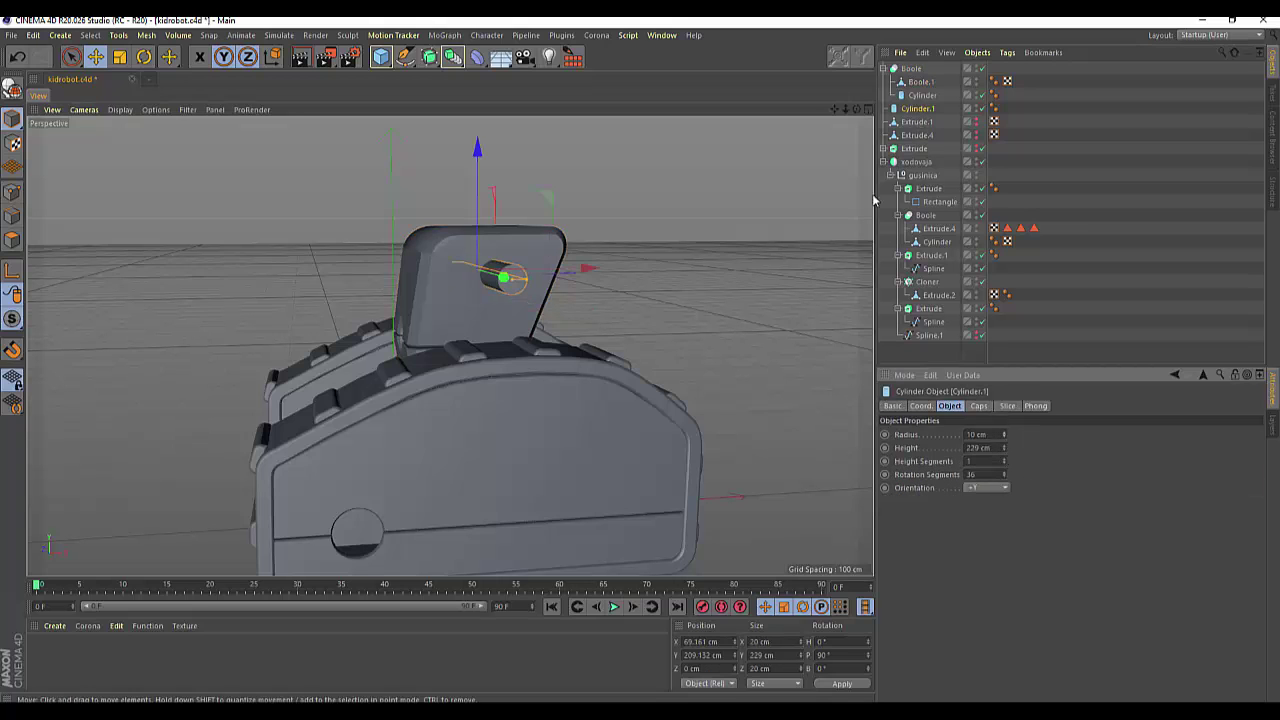
left_click_drag(858, 110, 510, 283)
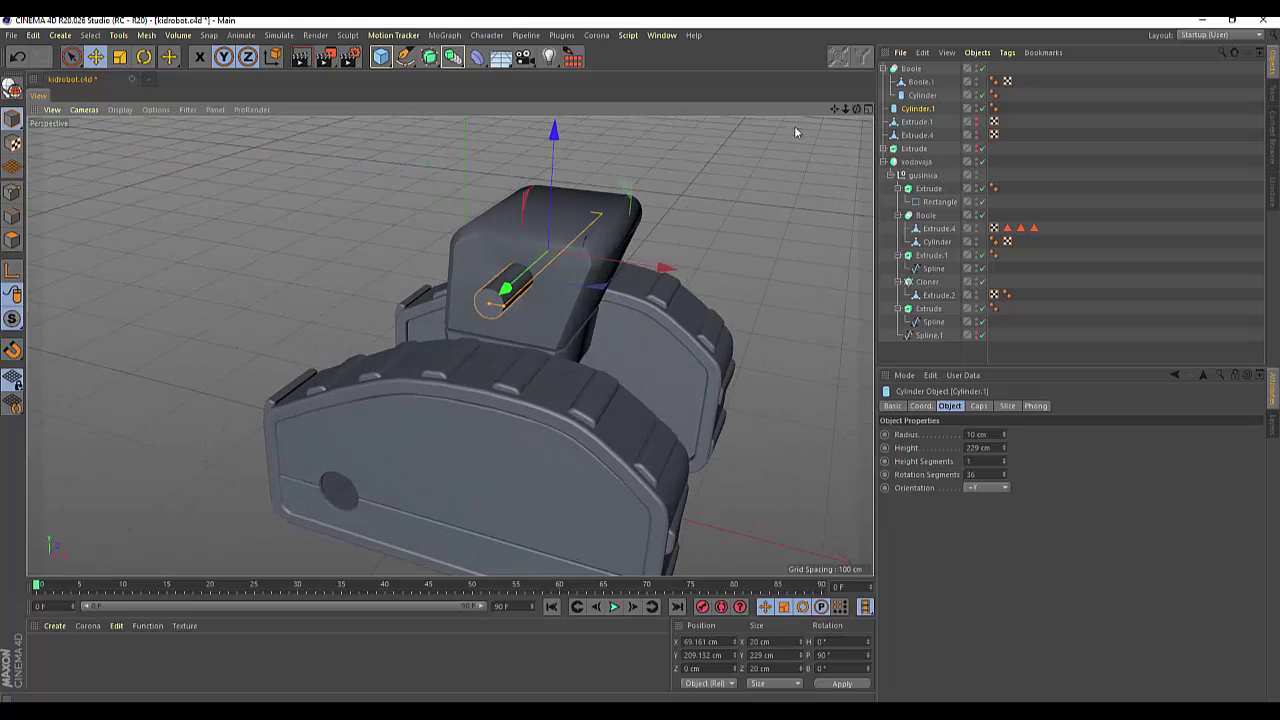
scroll(510, 283, "up", 3)
scroll(510, 283, "up", 2)
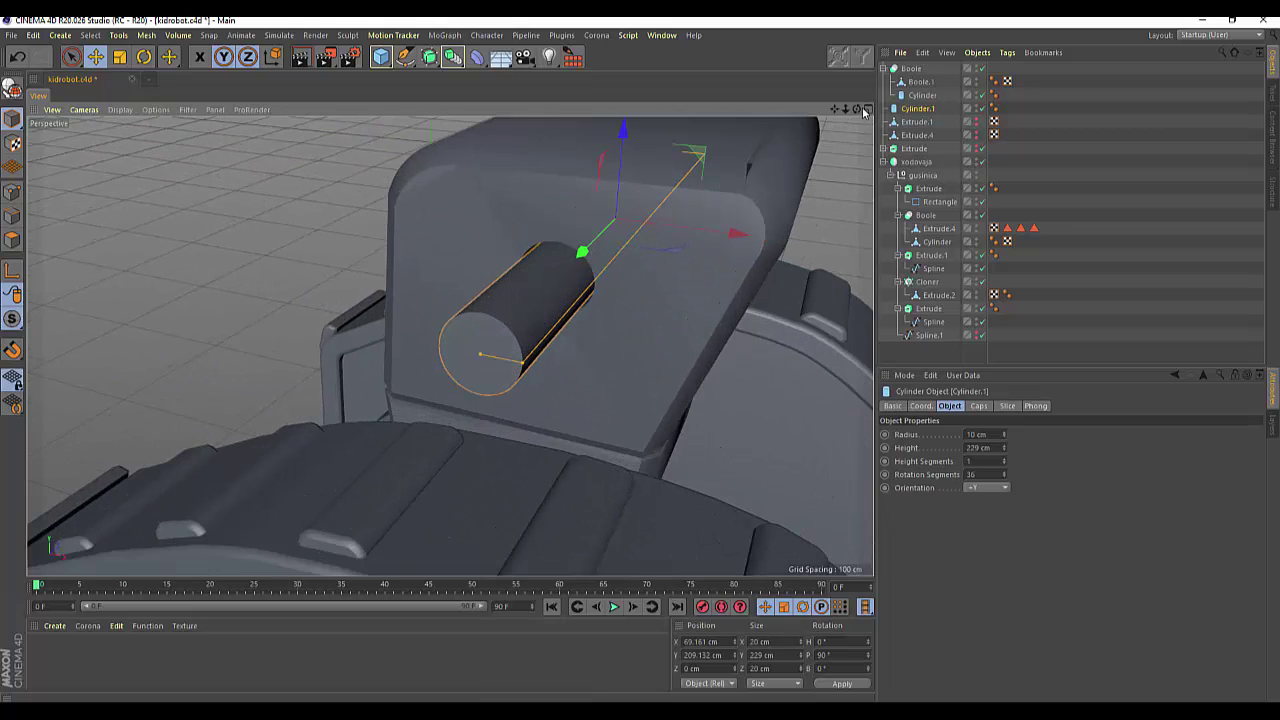
left_click_drag(450, 346, 817, 143, "alt")
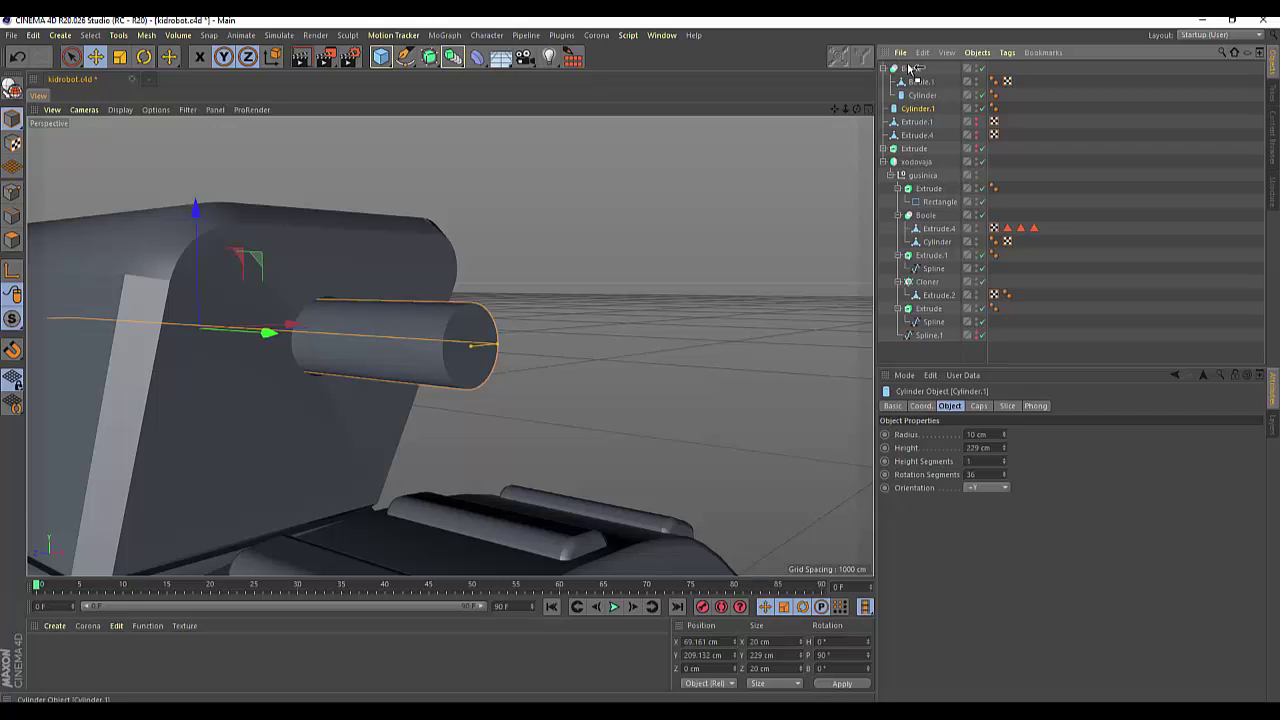
Centre Cylinder.1 through the head and set its height to about 167 cm.
left_click_drag(907, 69, 909, 71)
mouse_move(417, 343)
left_mouse_down("alt")
mouse_move(420, 370)
mouse_move(693, 442)
mouse_move(680, 438)
left_mouse_up("alt")
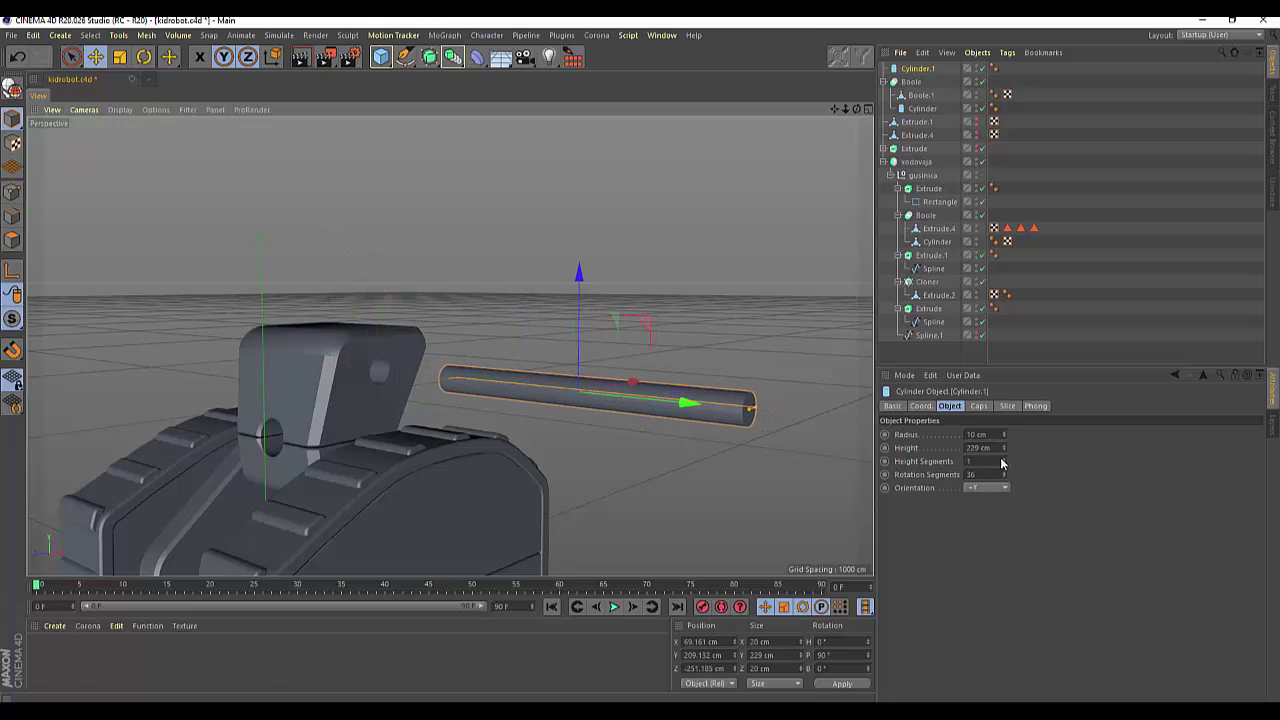
left_click_drag(1005, 450, 1005, 530)
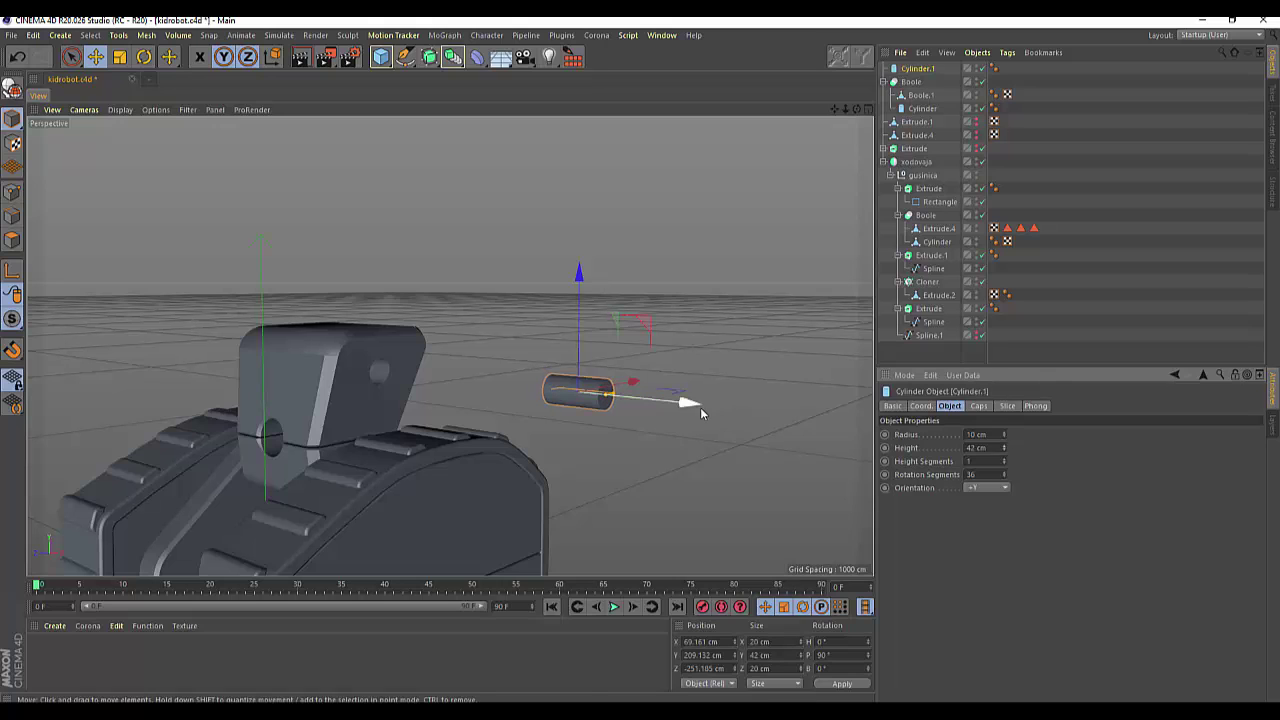
mouse_move(700, 408)
left_mouse_down()
mouse_move(475, 412)
mouse_move(459, 400)
left_mouse_up()
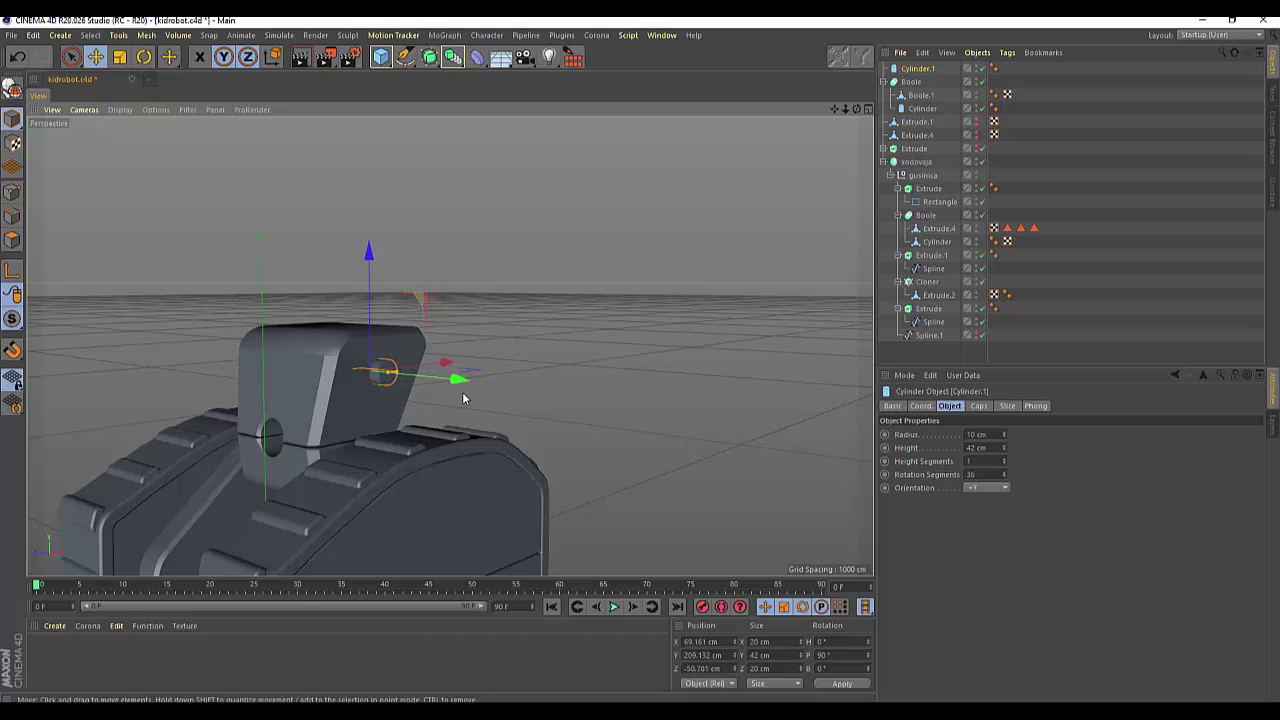
left_click_drag(1004, 448, 1050, 440)
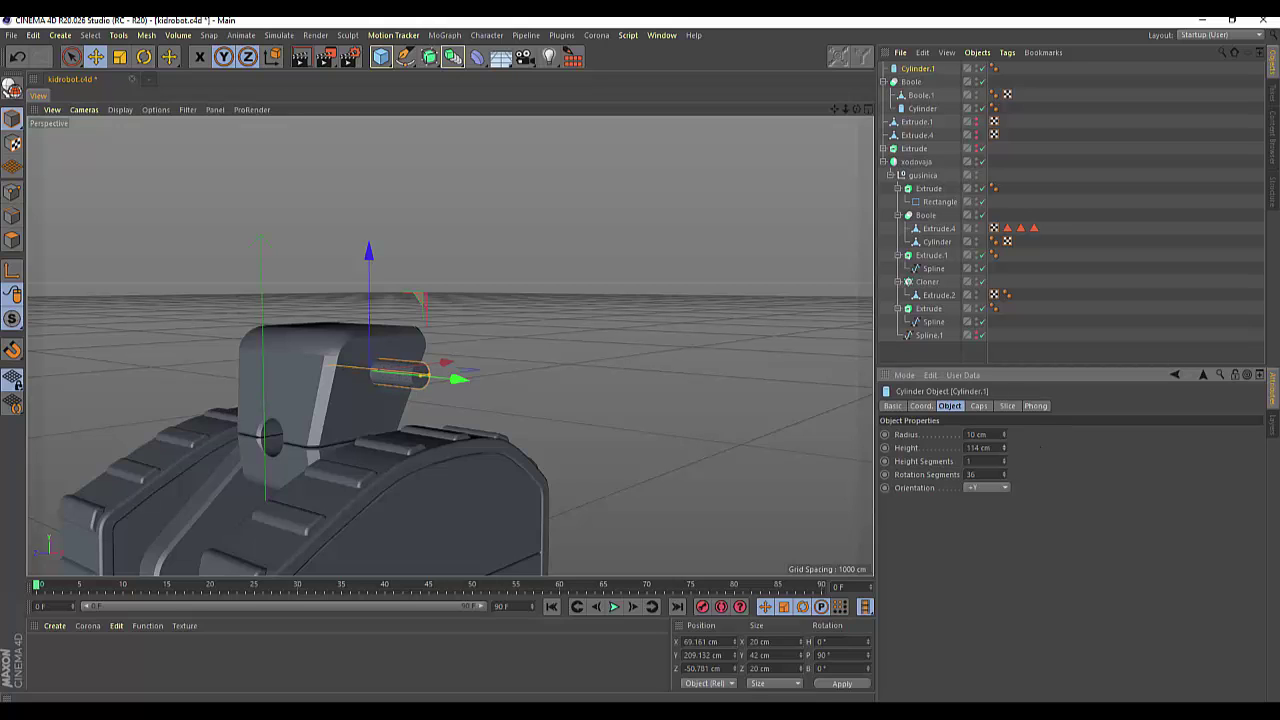
left_click_drag(856, 108, 820, 110)
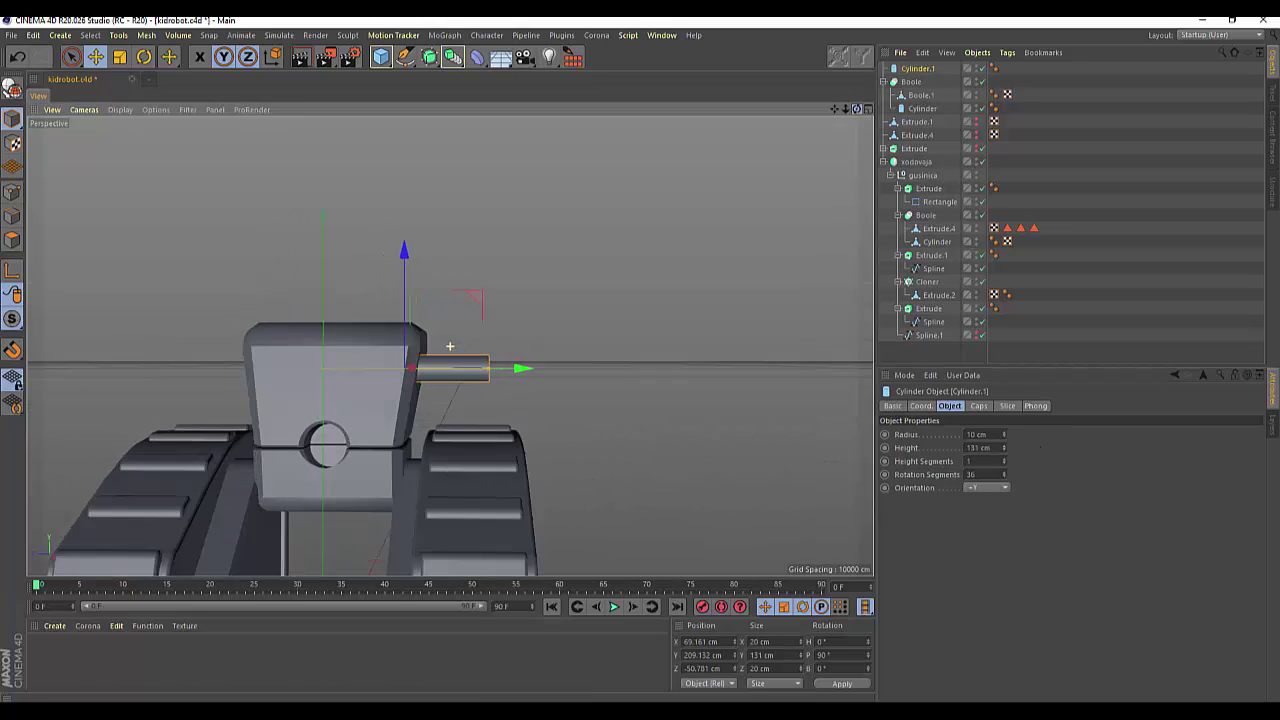
left_click_drag(525, 376, 457, 398)
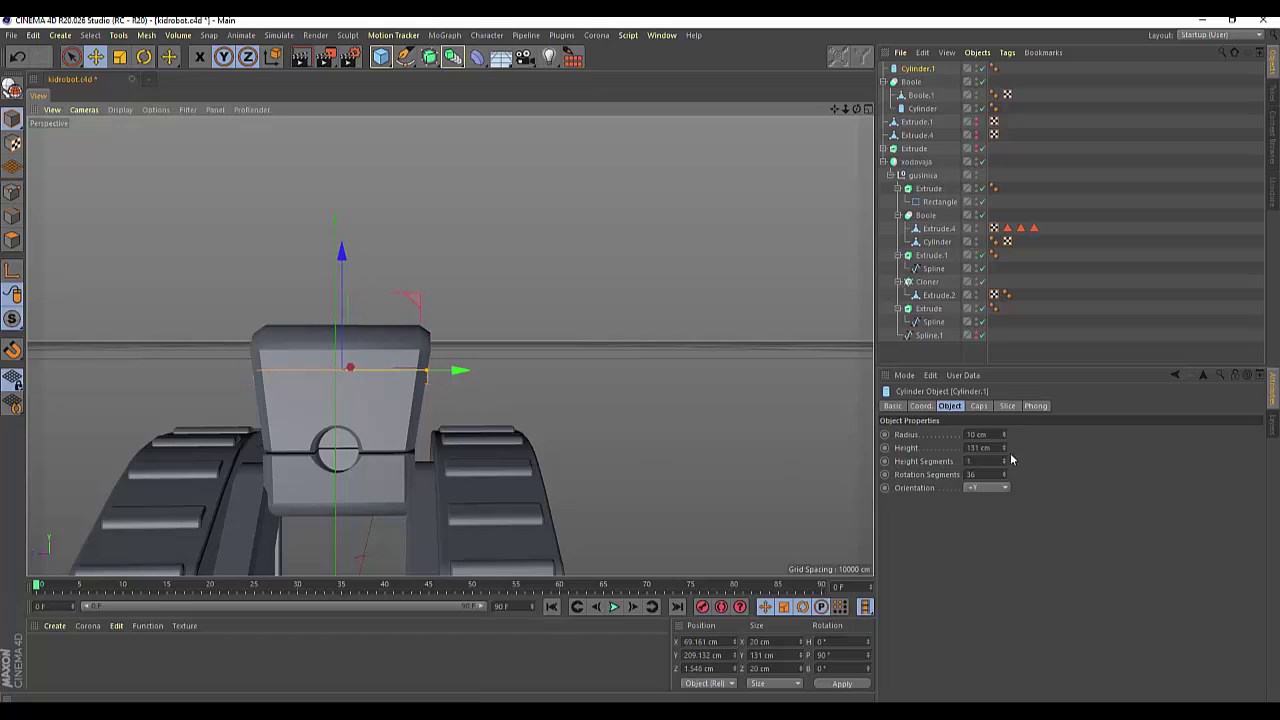
left_click_drag(1004, 449, 1004, 420)
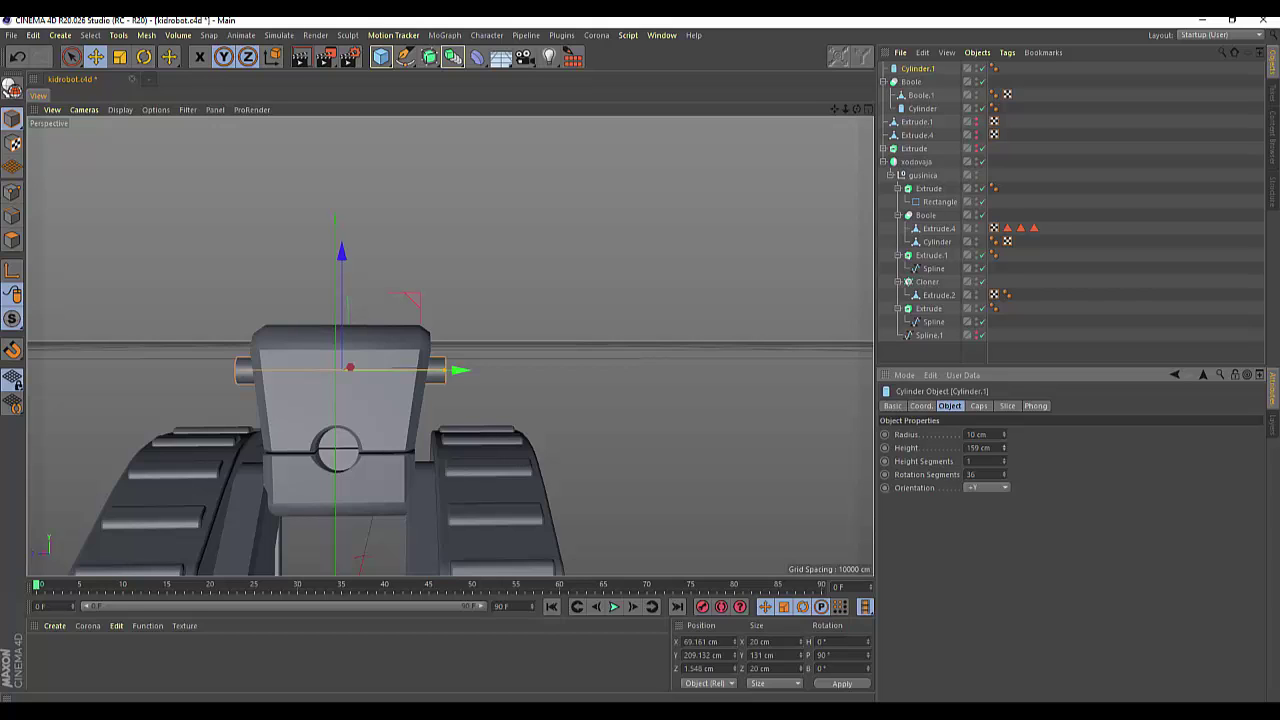
left_click_drag(1004, 447, 1004, 440)
Add a new cylinder oriented along -X and raise it to head height.
left_click(381, 57)
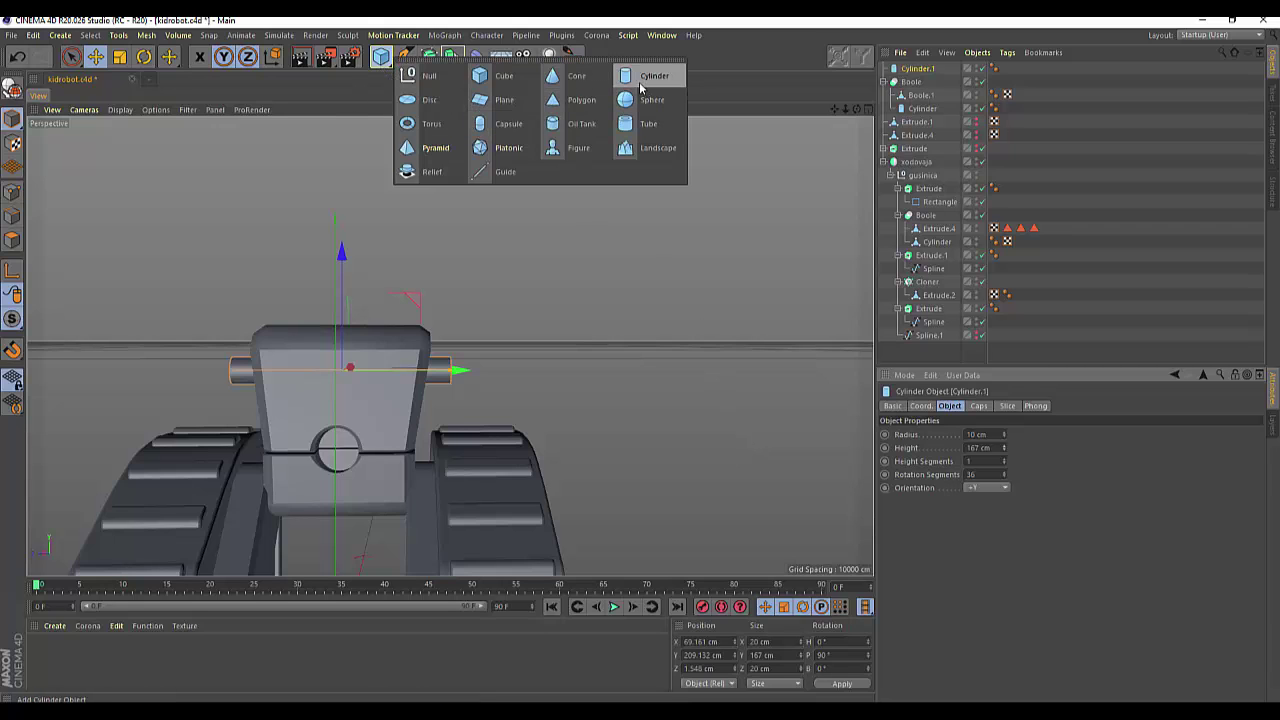
left_click(631, 88)
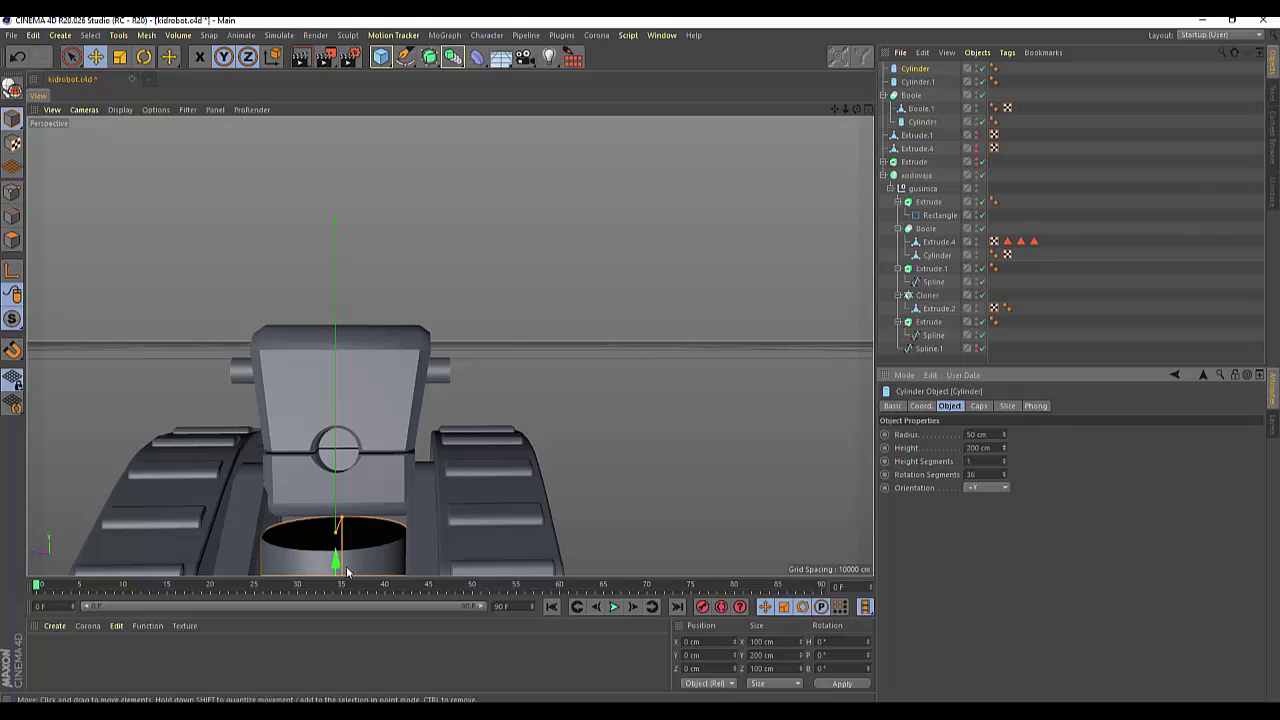
left_click_drag(347, 571, 377, 228)
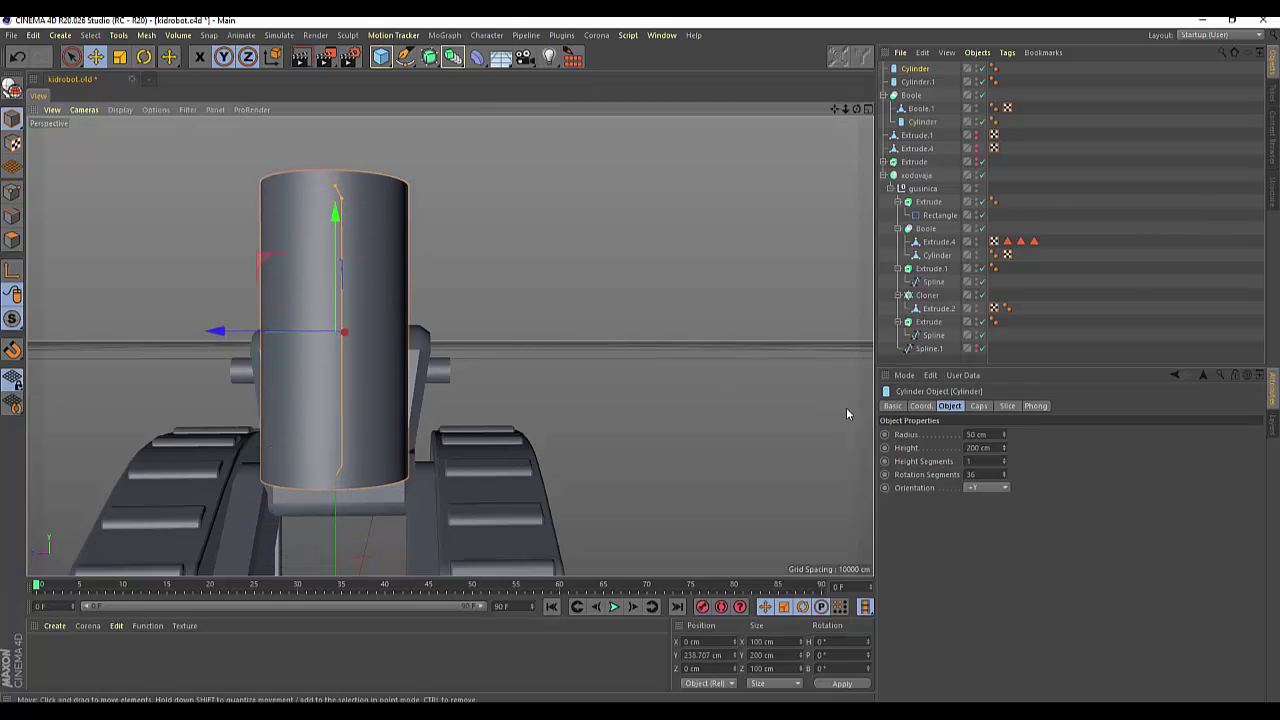
left_click(988, 487)
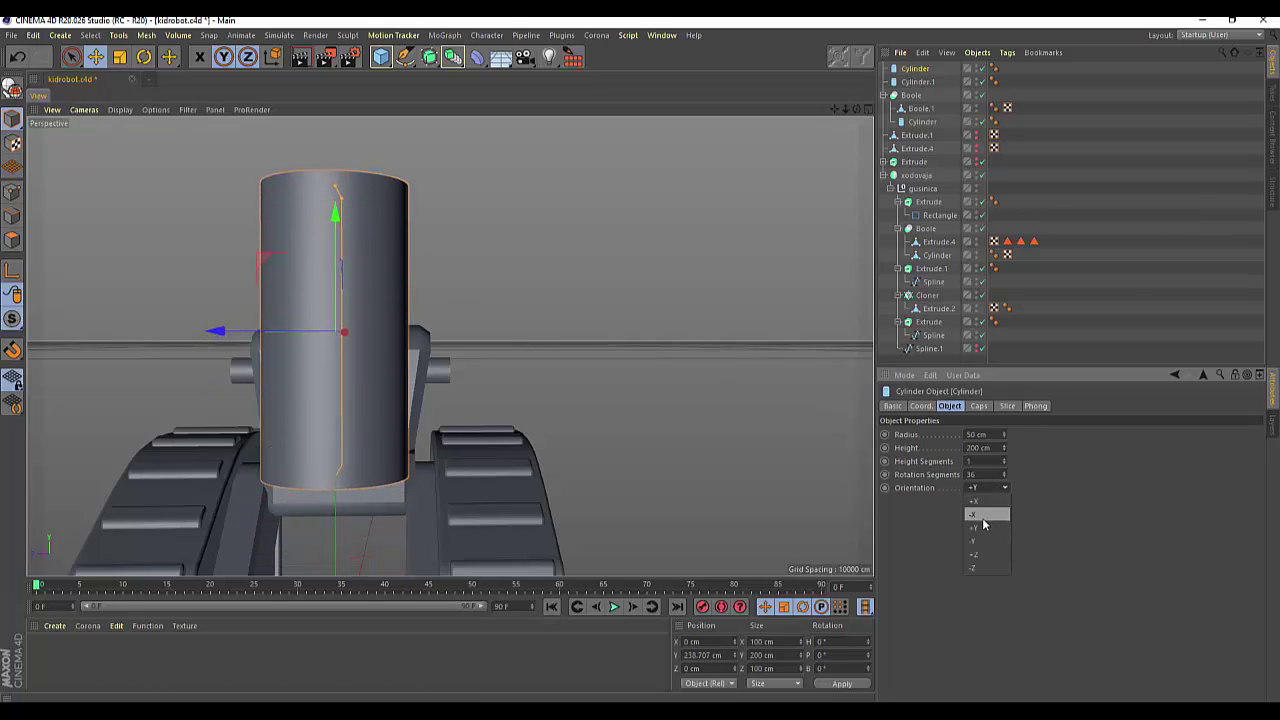
left_click(983, 516)
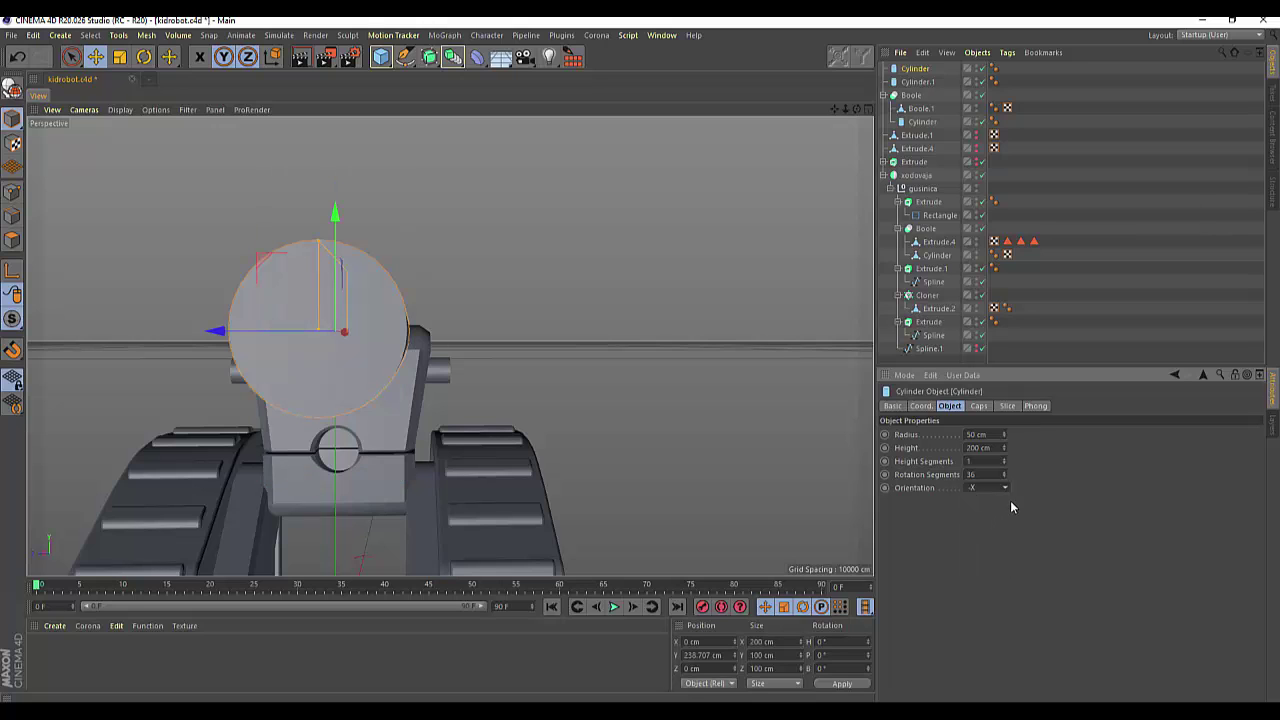
left_click_drag(214, 334, 432, 334)
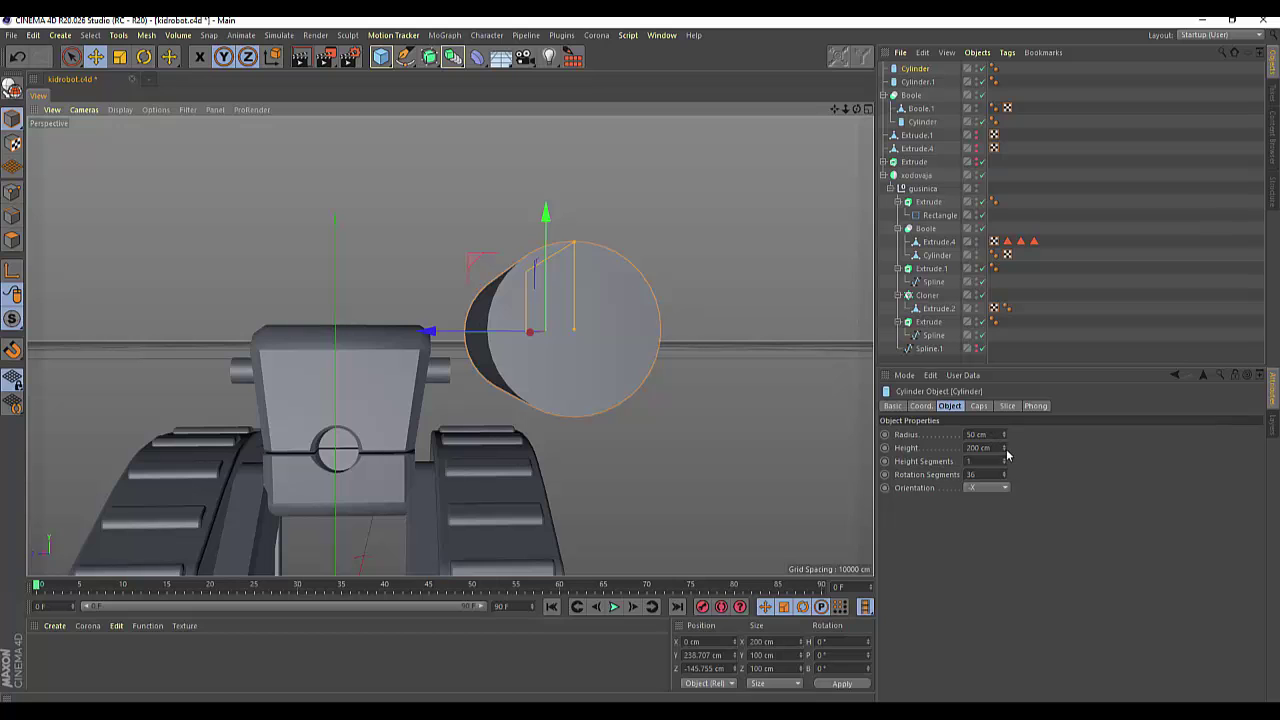
Shrink the cylinder to 22 cm radius and 13 cm height and place it beside the head.
left_click_drag(1005, 449, 1005, 520)
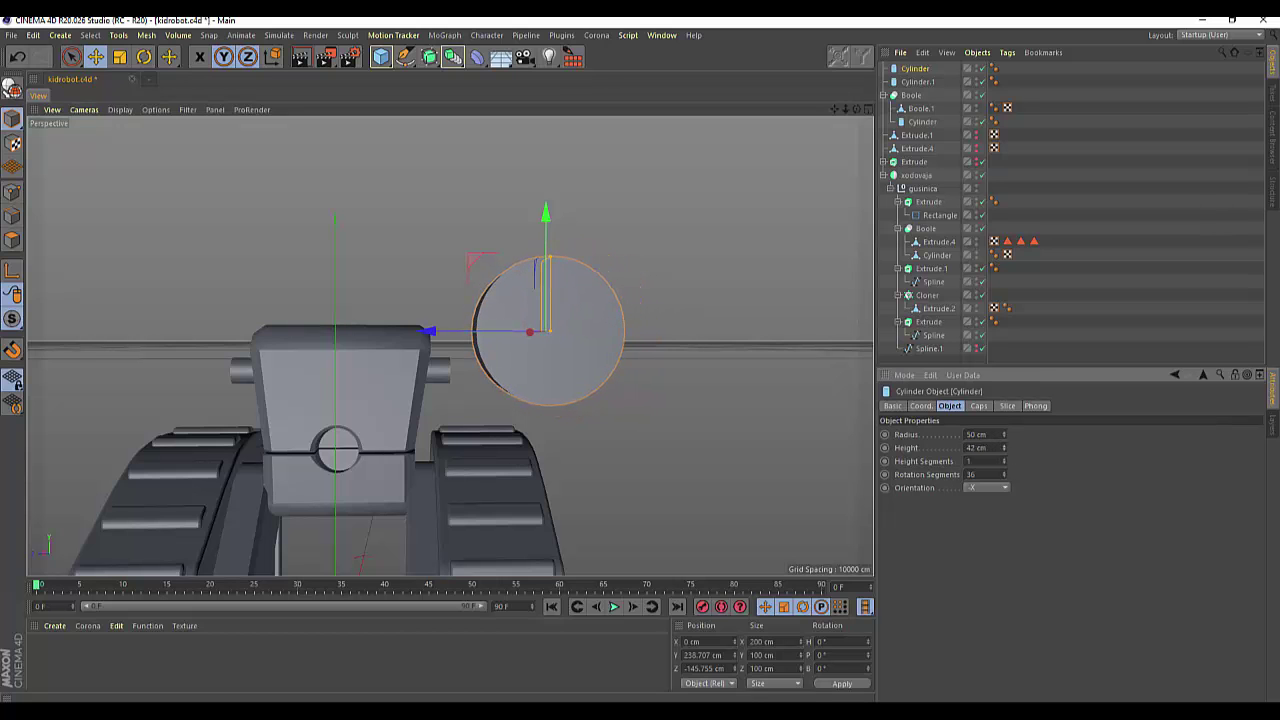
left_click_drag(560, 340, 443, 346, "alt")
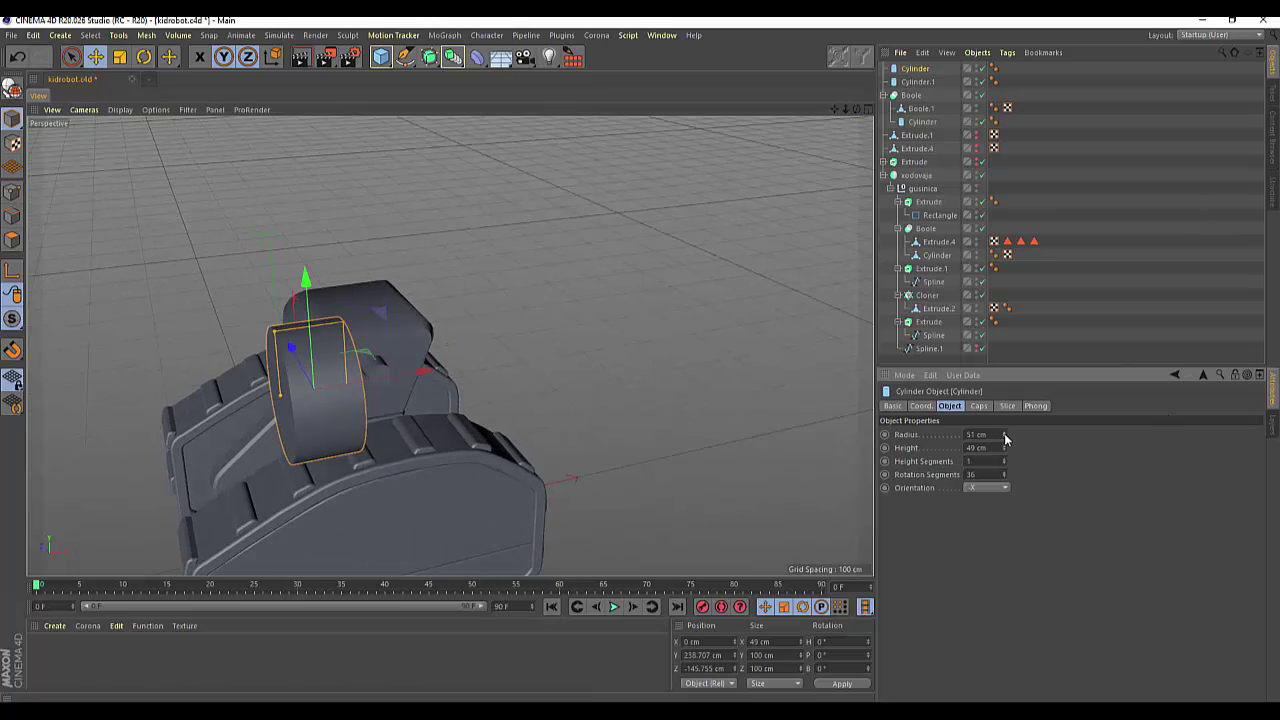
mouse_move(1004, 435)
left_mouse_down()
mouse_move(973, 435)
mouse_move(1011, 440)
mouse_move(985, 450)
left_mouse_up()
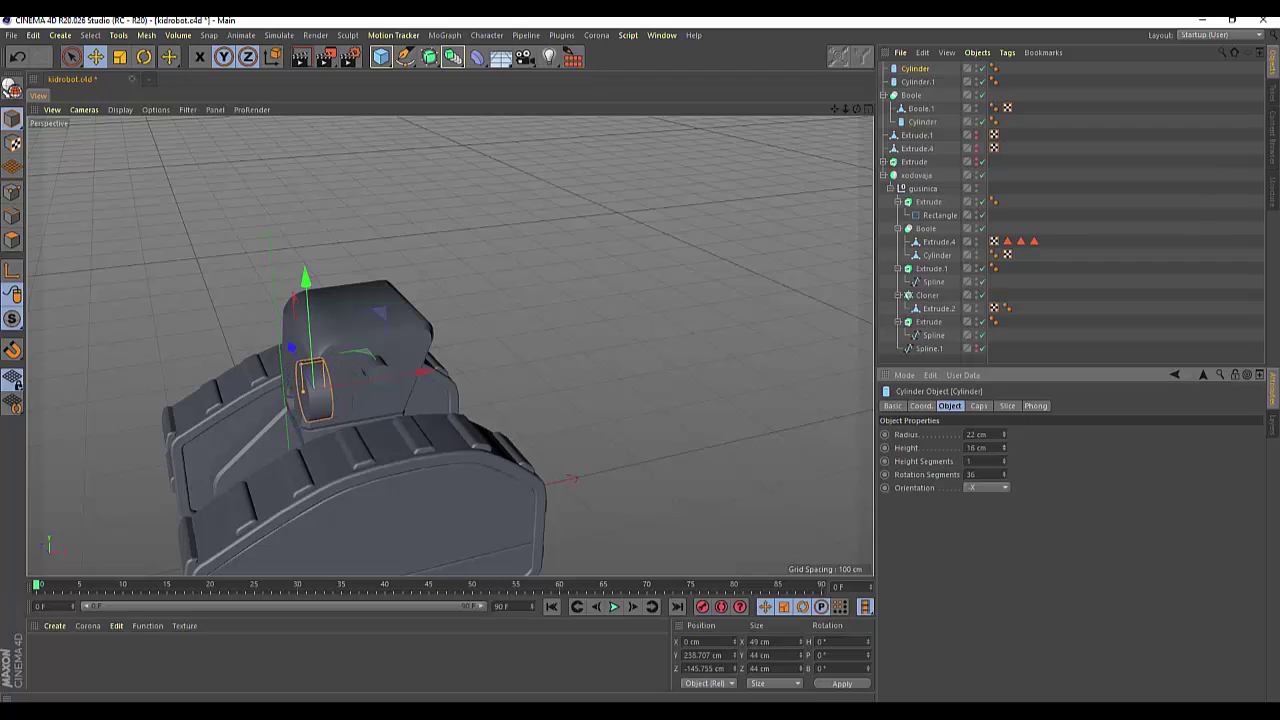
left_click_drag(409, 376, 475, 366)
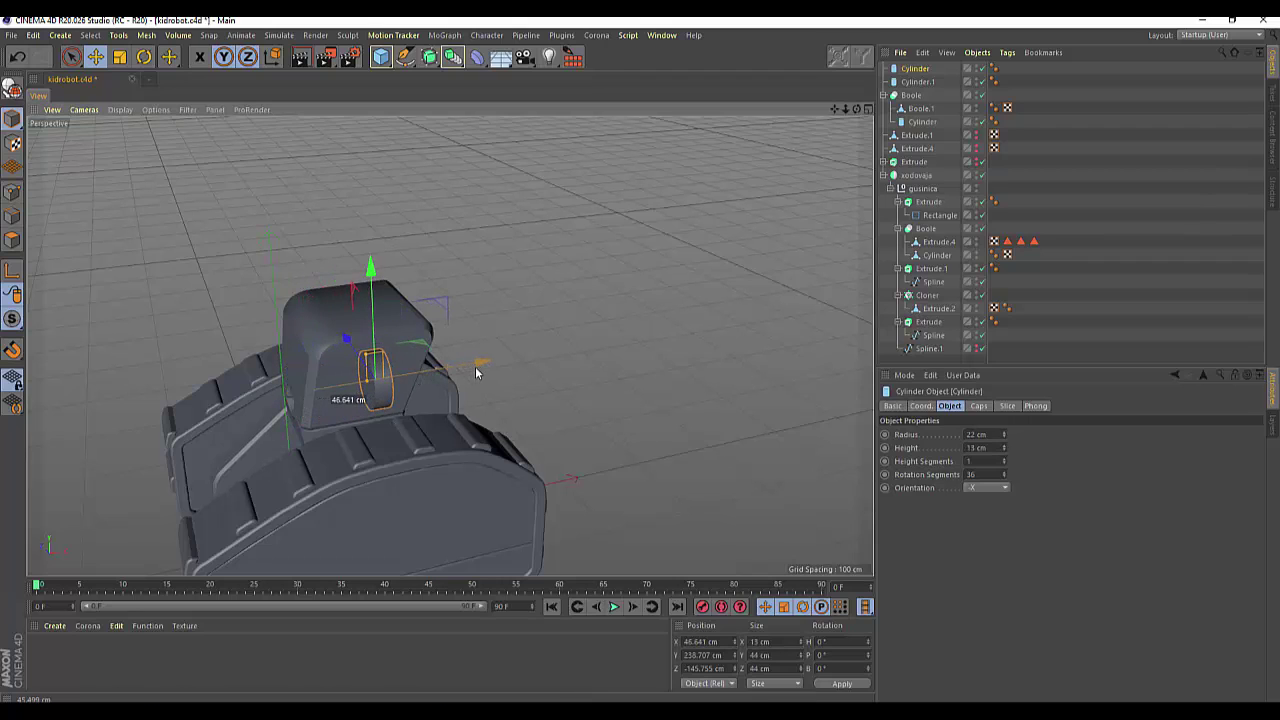
left_click_drag(866, 110, 754, 243)
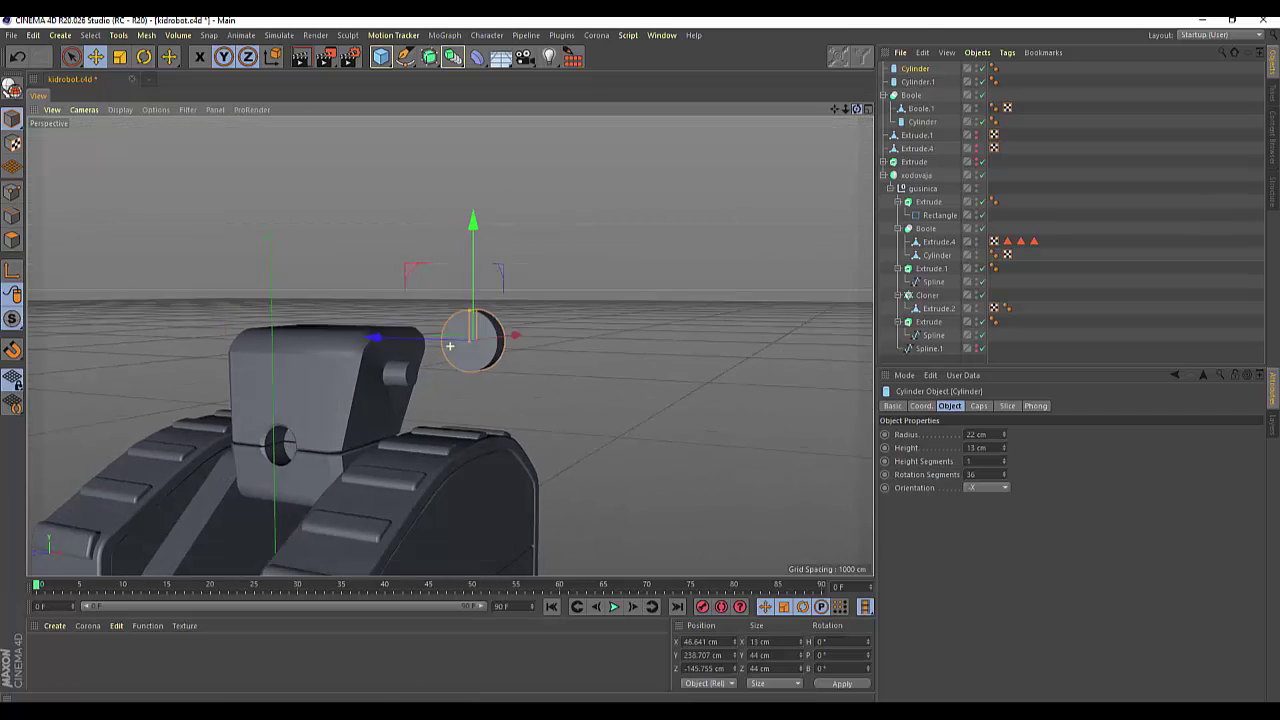
left_click_drag(378, 337, 332, 336)
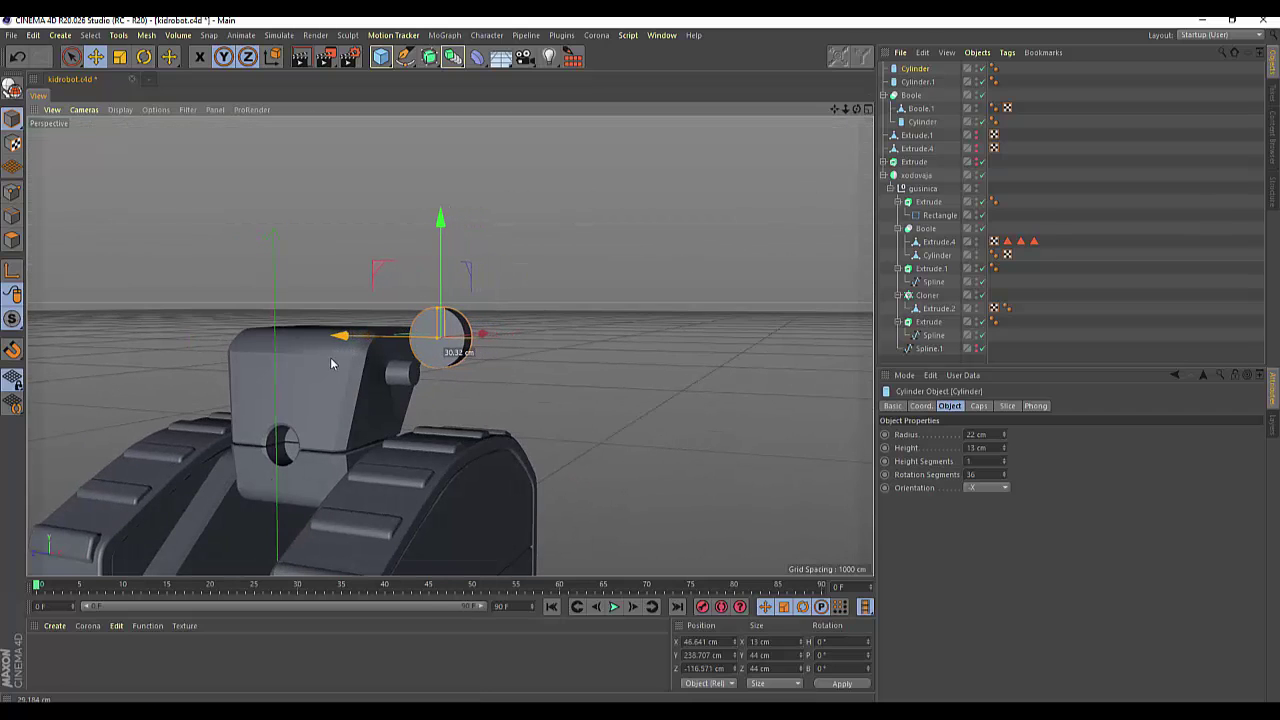
In the Right view, align the disc with the rod's end at about 209 cm height.
left_click(868, 110)
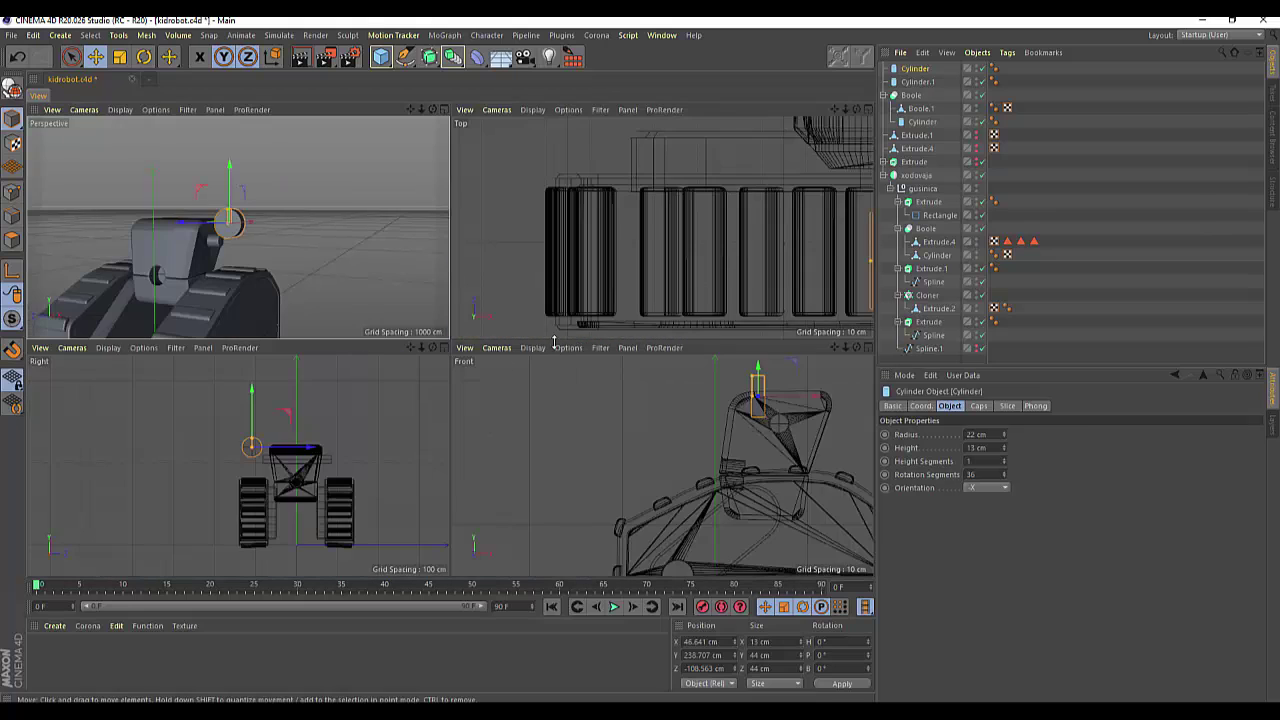
left_click(448, 348)
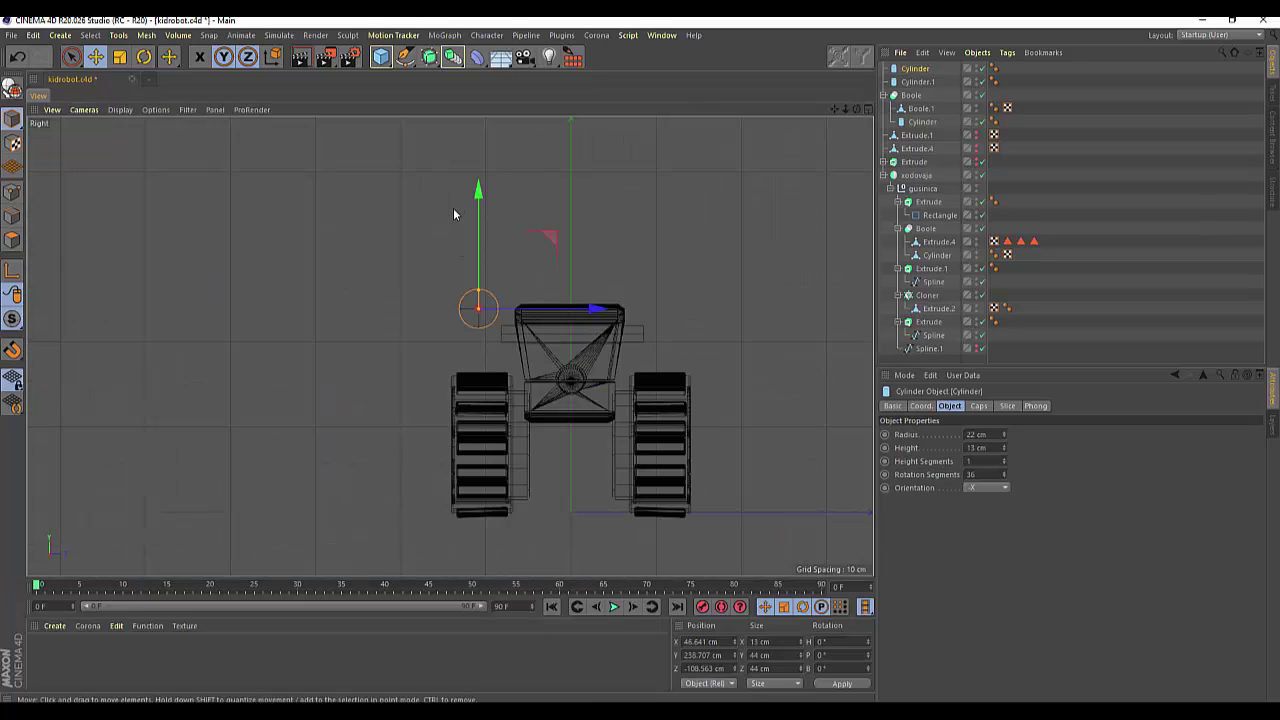
left_click_drag(478, 192, 478, 218)
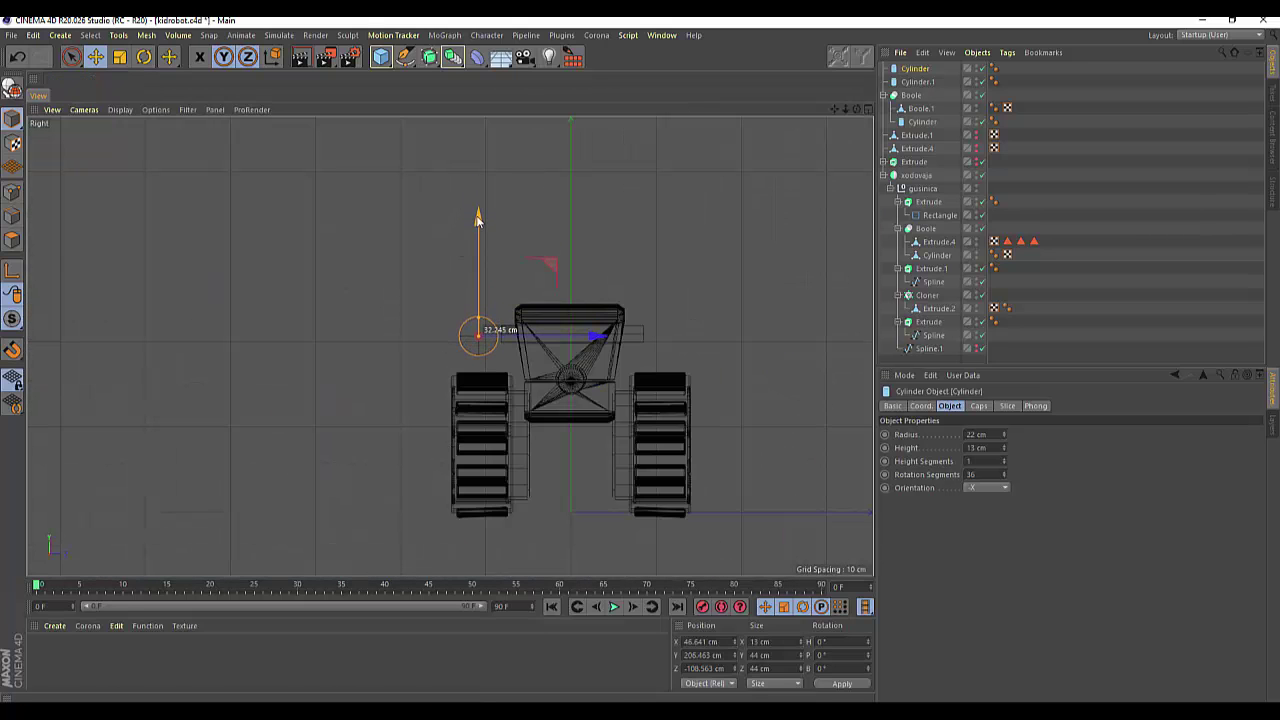
left_click_drag(596, 336, 606, 336)
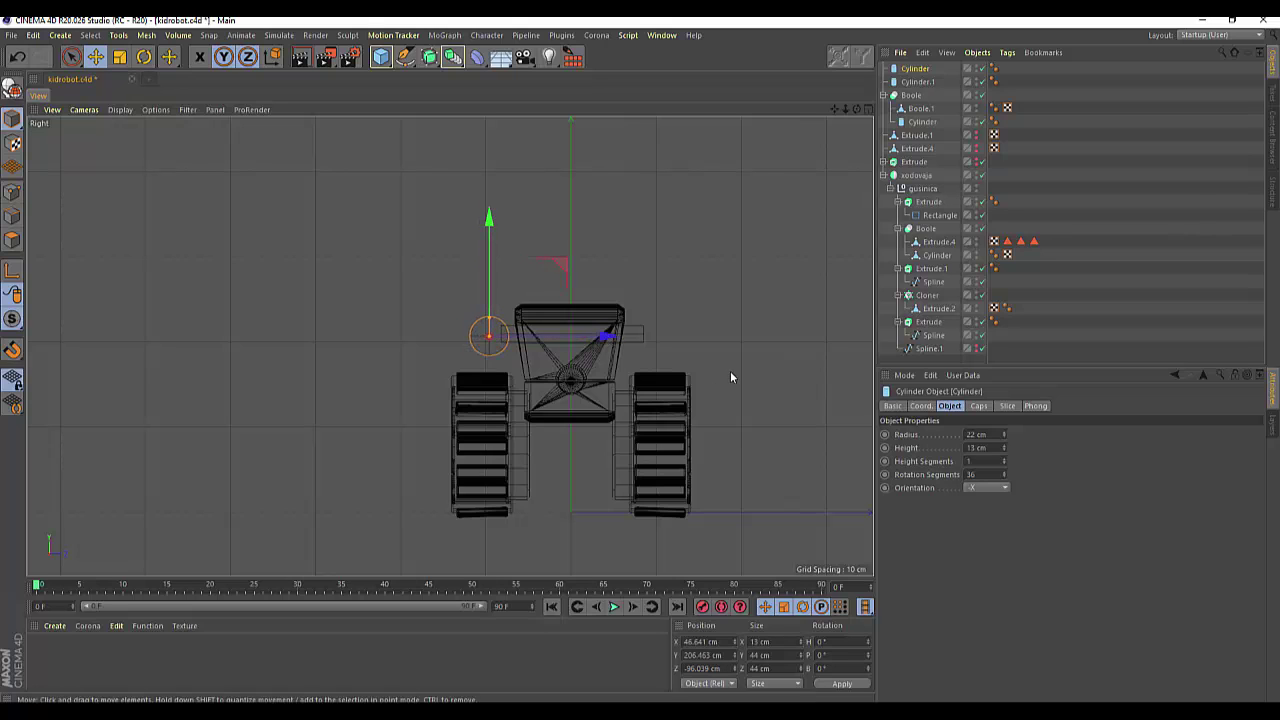
scroll(479, 374, "up", 2)
scroll(479, 372, "up", 3)
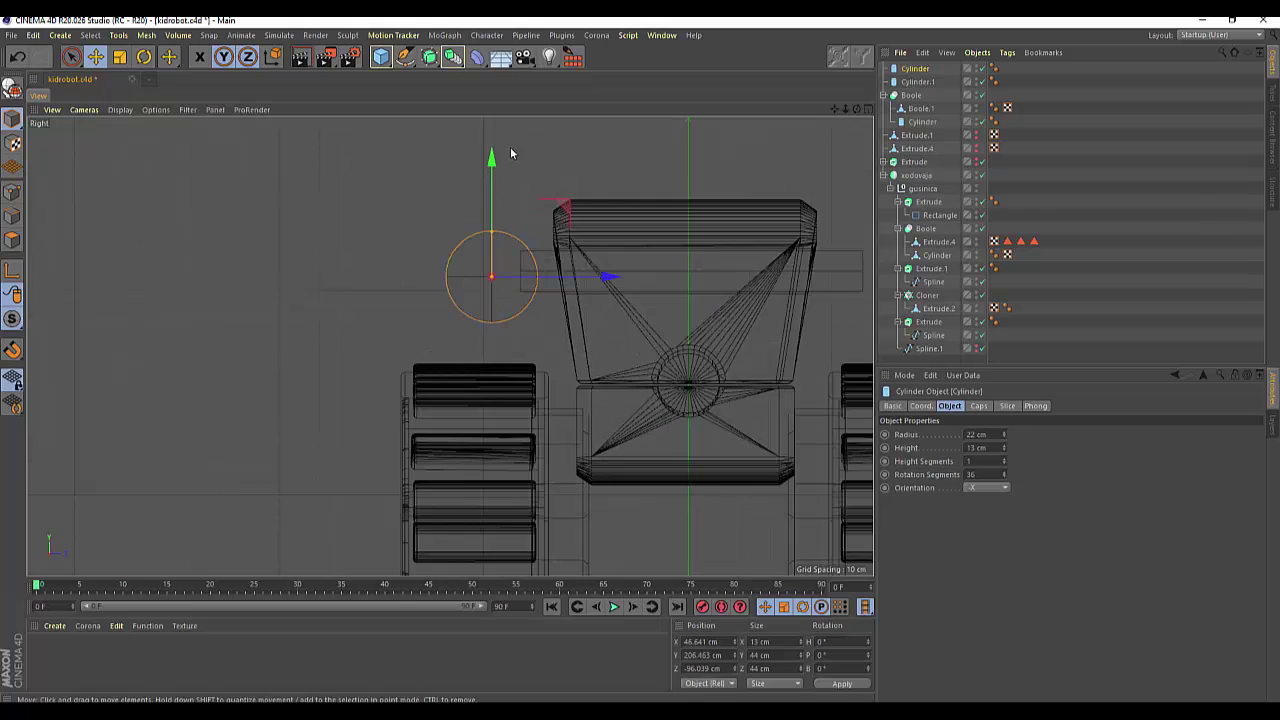
left_click_drag(491, 157, 491, 153)
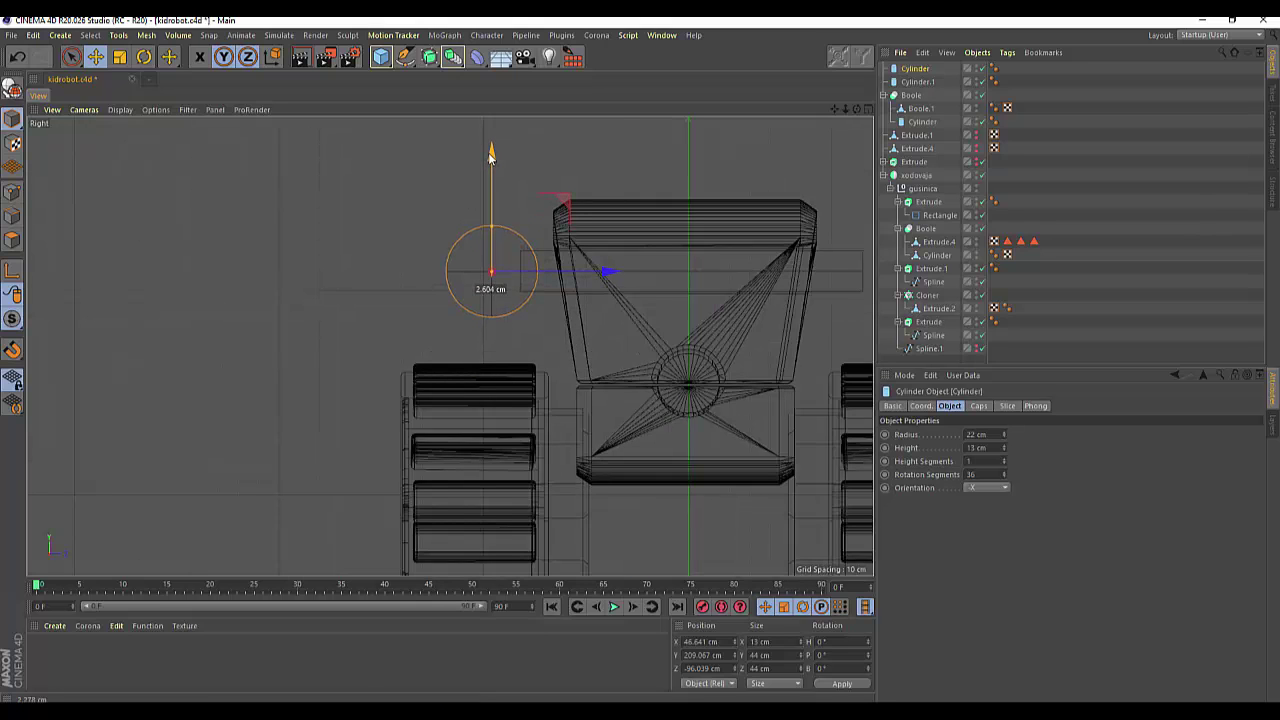
left_click(866, 109)
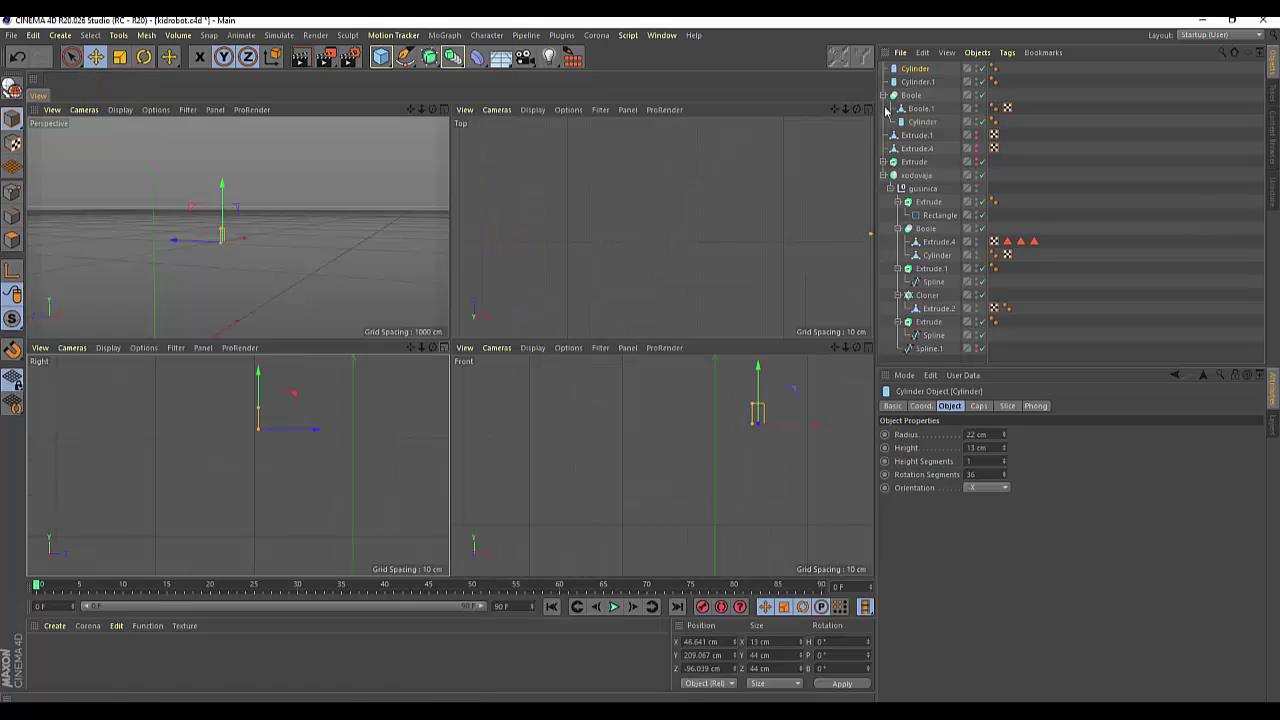
left_click(446, 111)
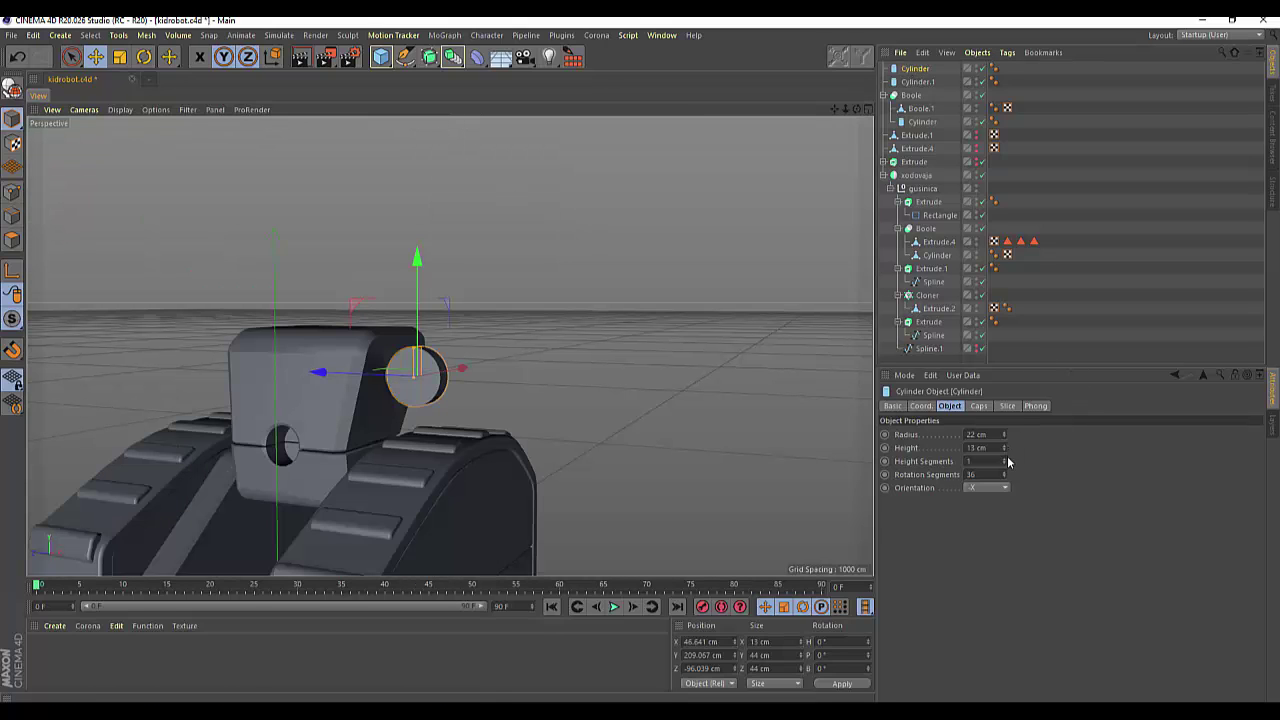
Enable cap fillets on the disc with 3 segments and a 3 cm radius.
left_click(978, 406)
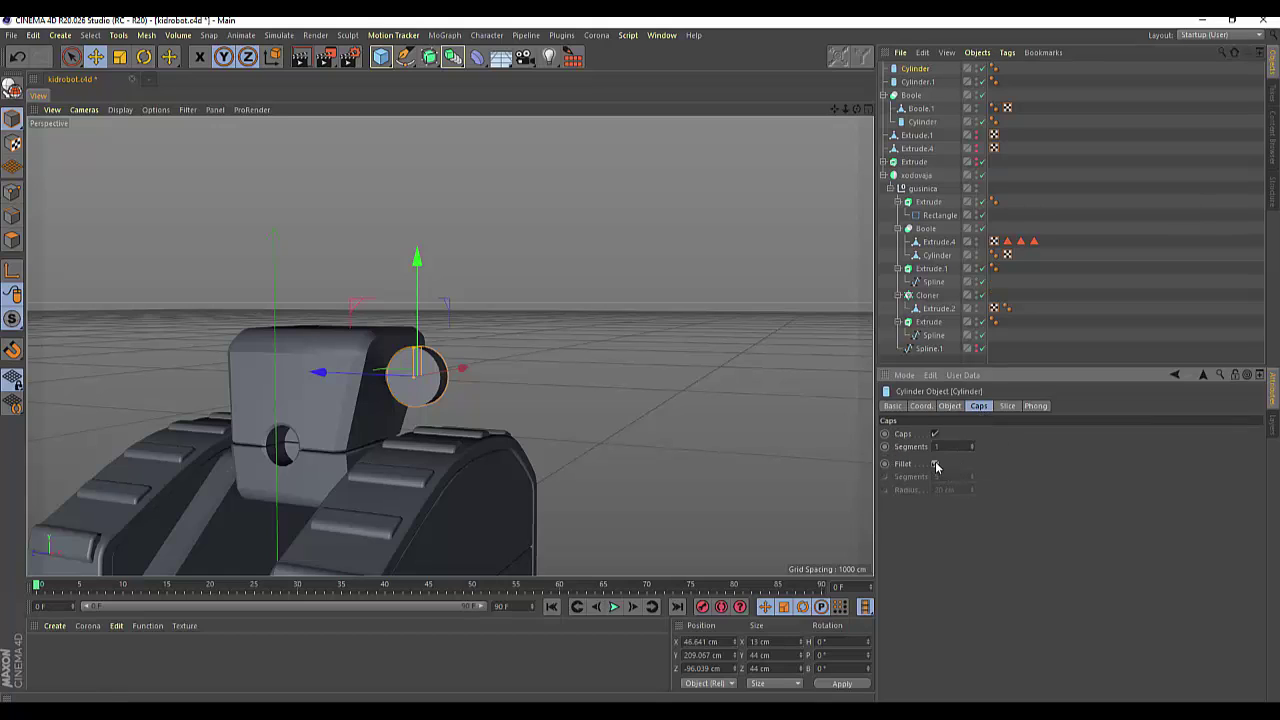
left_click(935, 464)
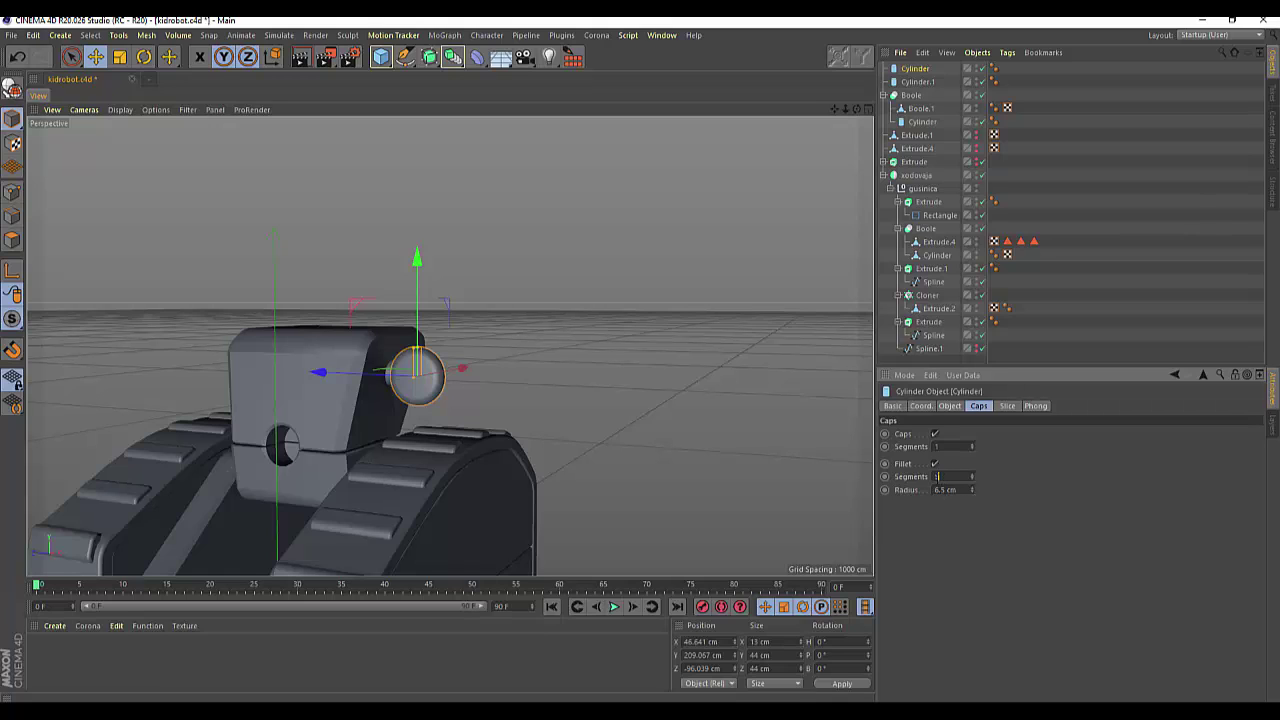
type("3")
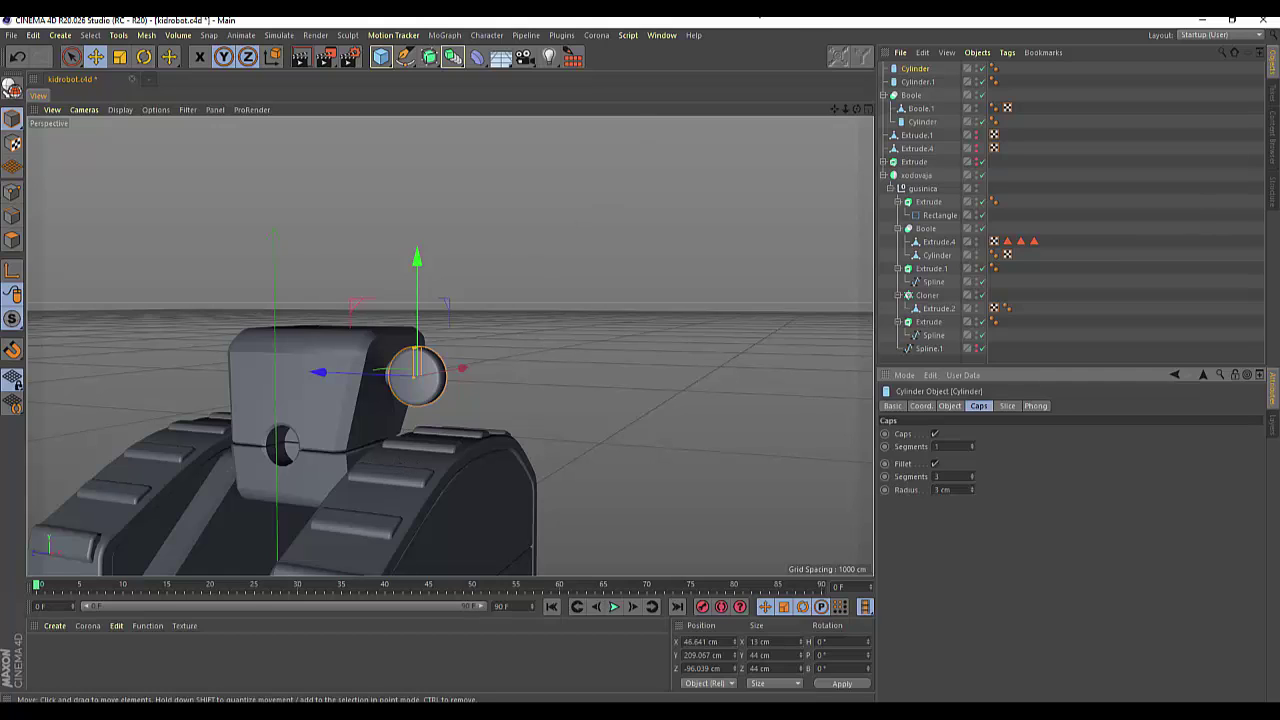
left_click(957, 407)
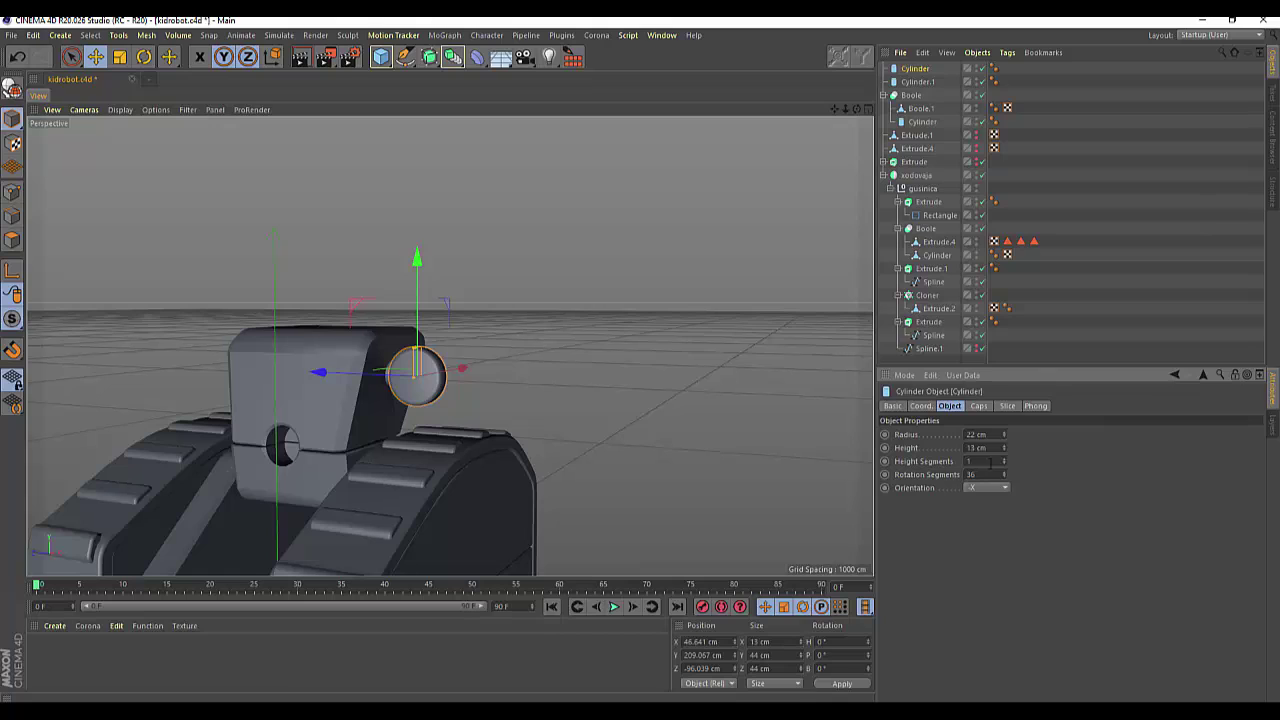
left_click(979, 406)
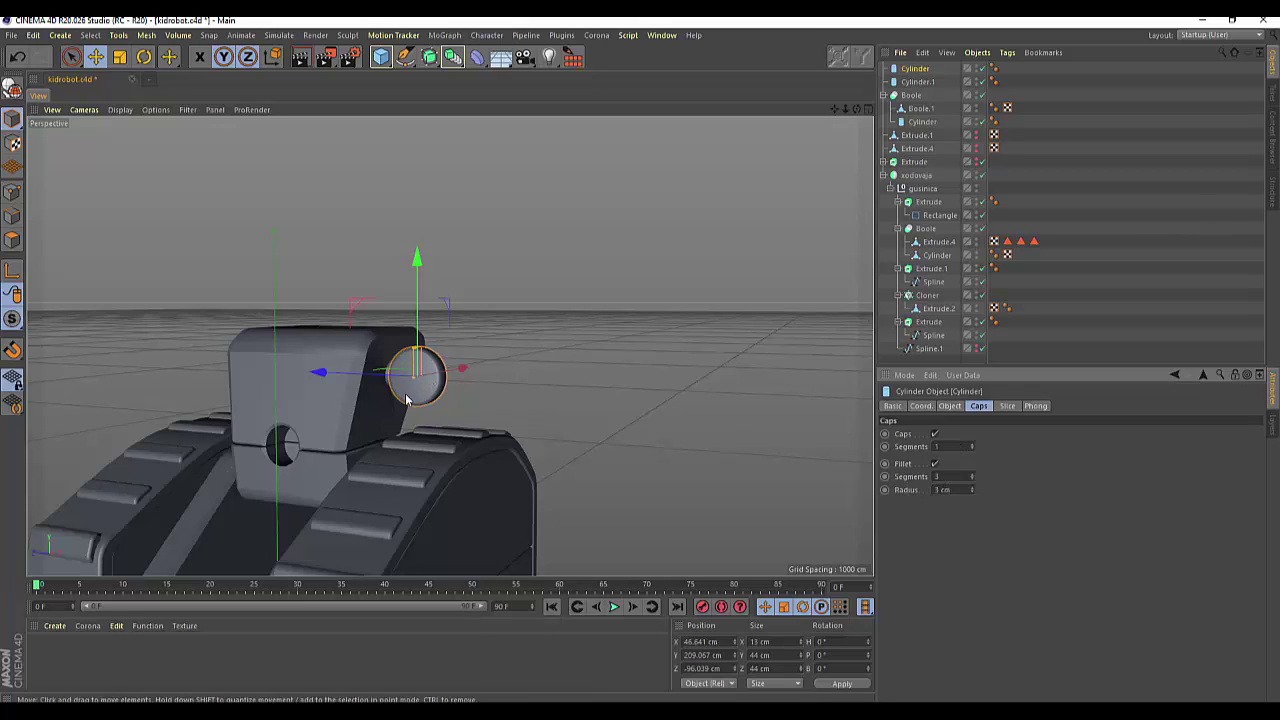
Switch to Gouraud Shading (Lines) and raise the disc's cap segments to 3.
left_click(120, 110)
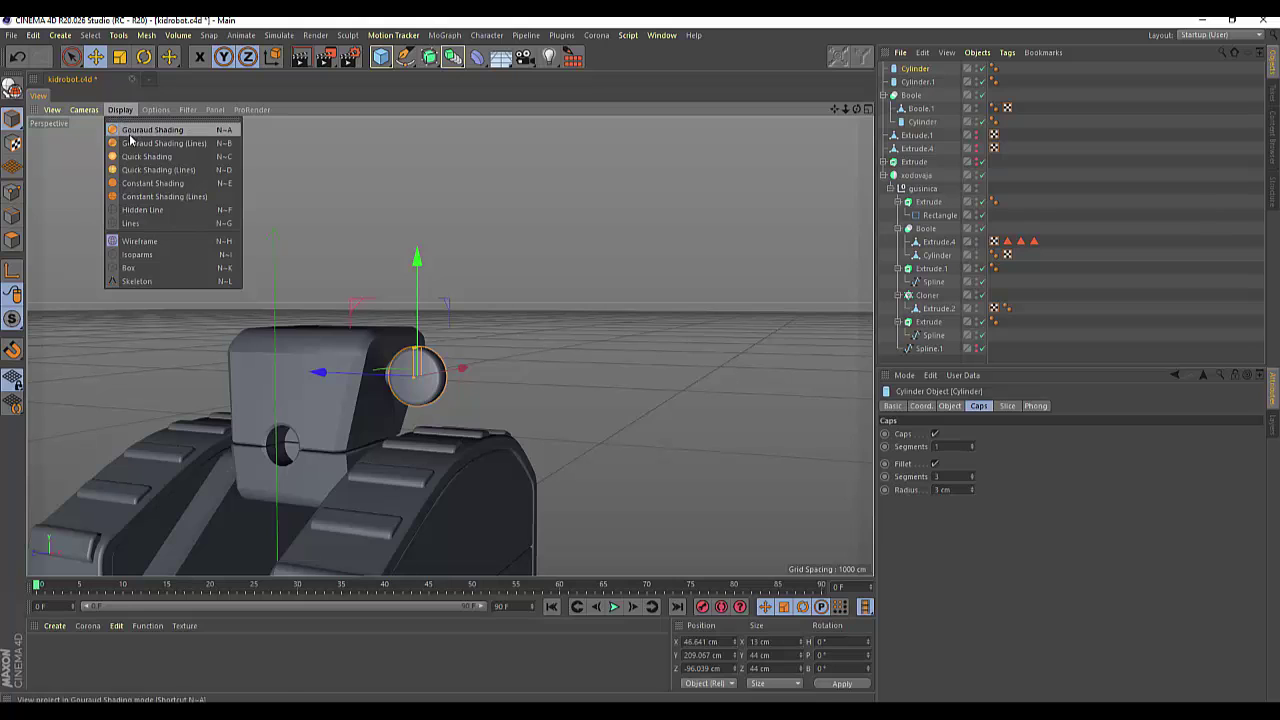
left_click(133, 144)
scroll(385, 430, "up", 2)
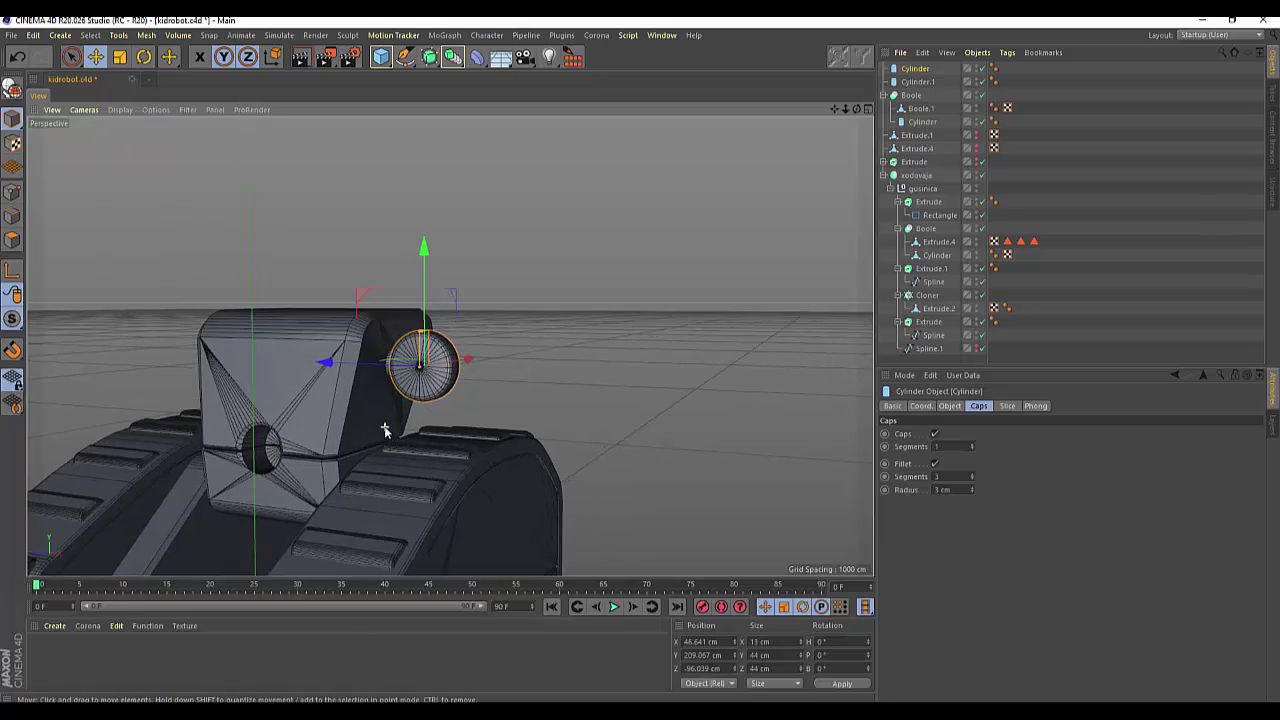
scroll(385, 432, "up", 1)
scroll(390, 433, "up", 1)
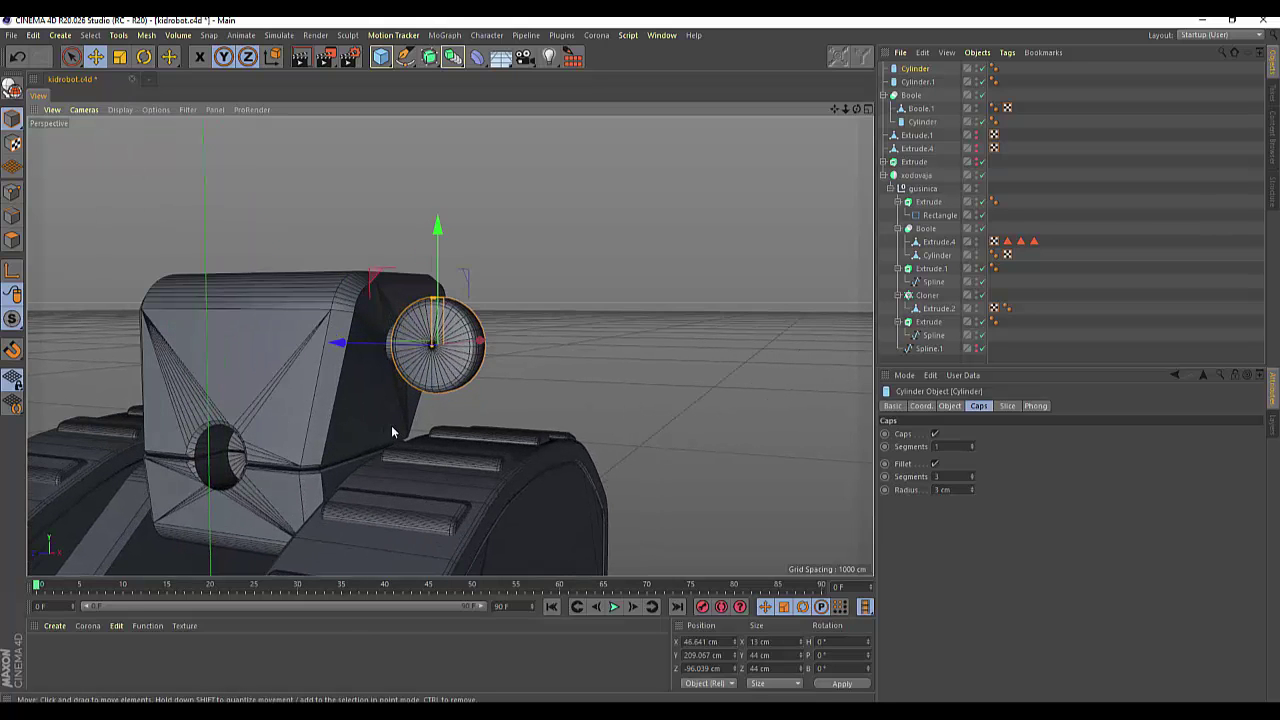
left_click(971, 444)
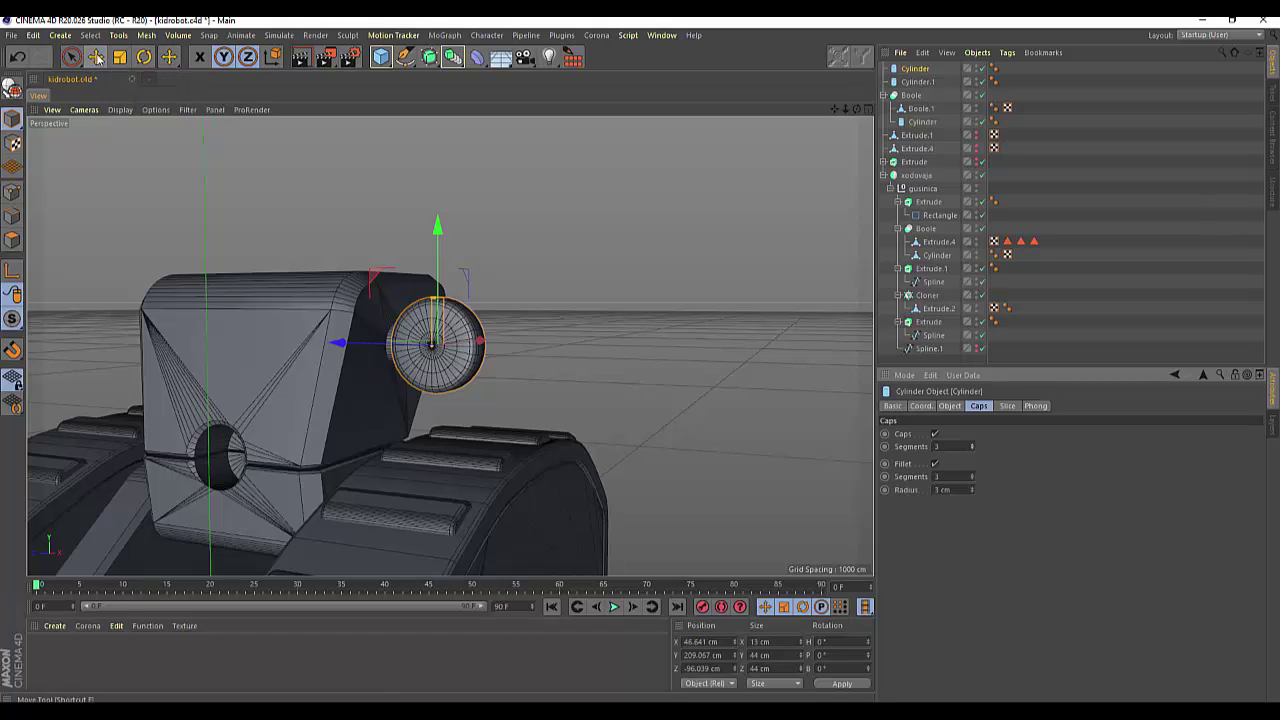
Make the cylinder knob editable and switch to polygon editing.
left_click(16, 90)
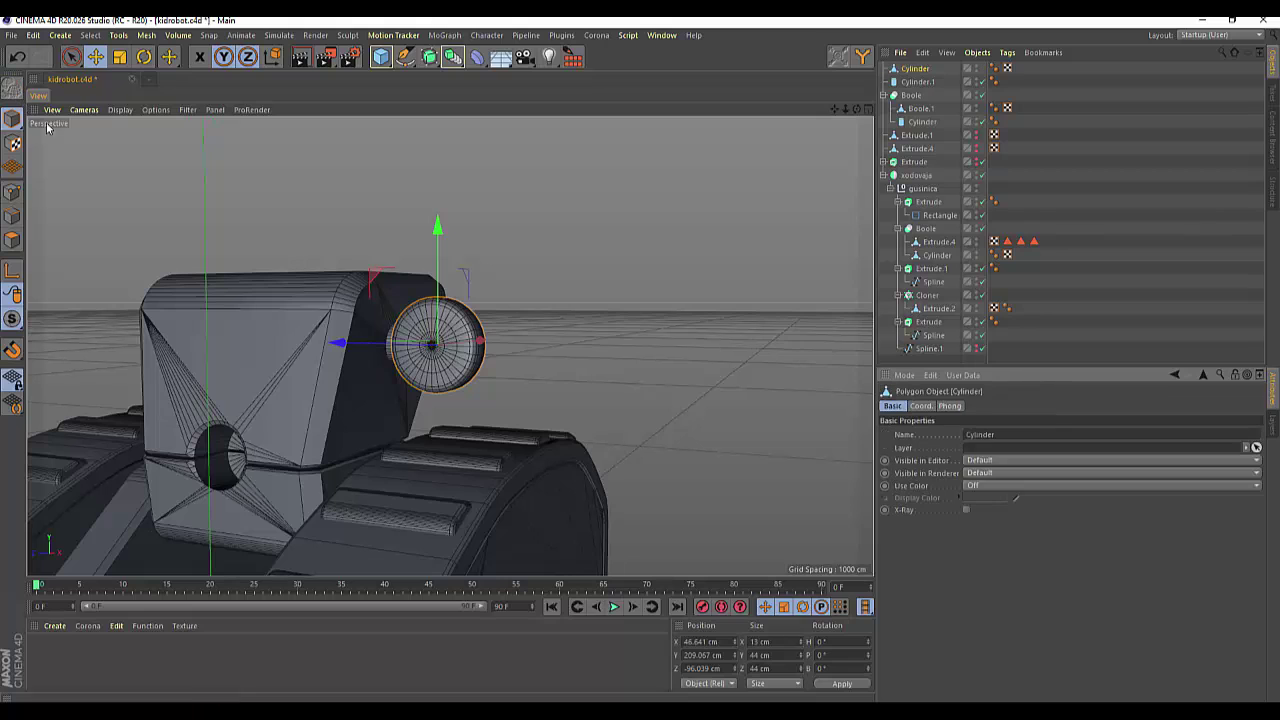
left_click(12, 240)
key("ctrl+a")
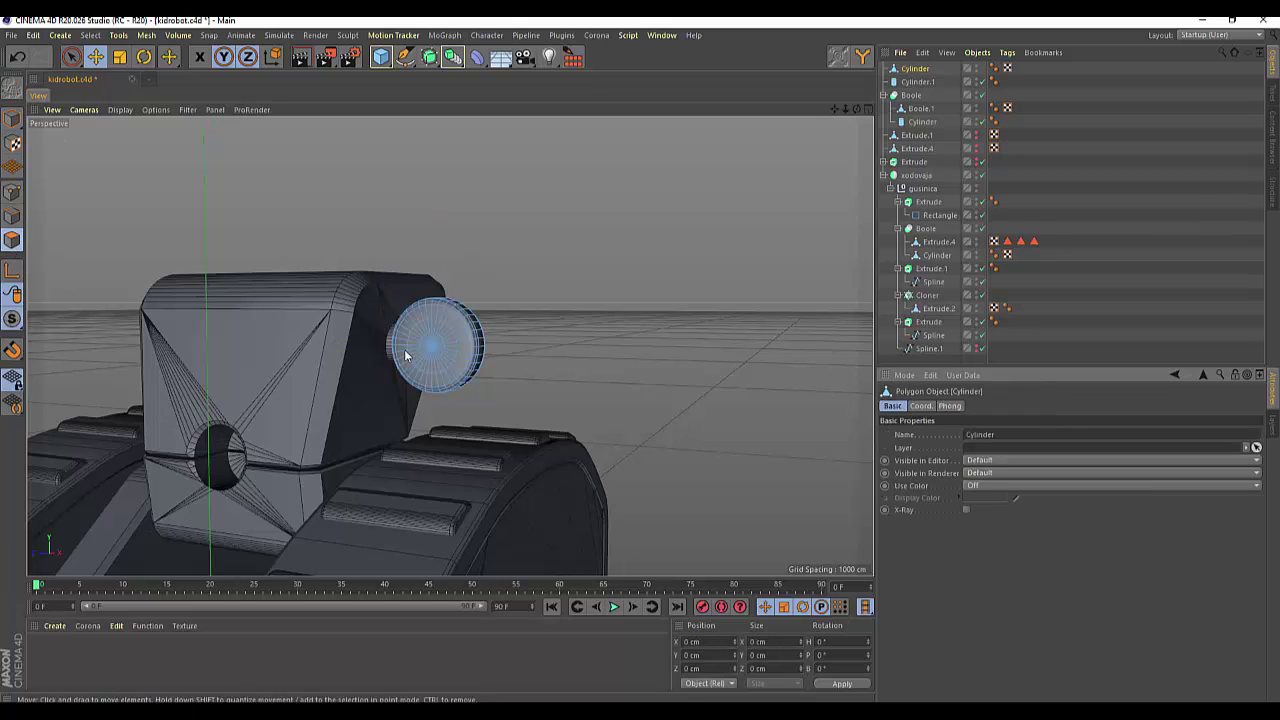
scroll(498, 360, "up", 3)
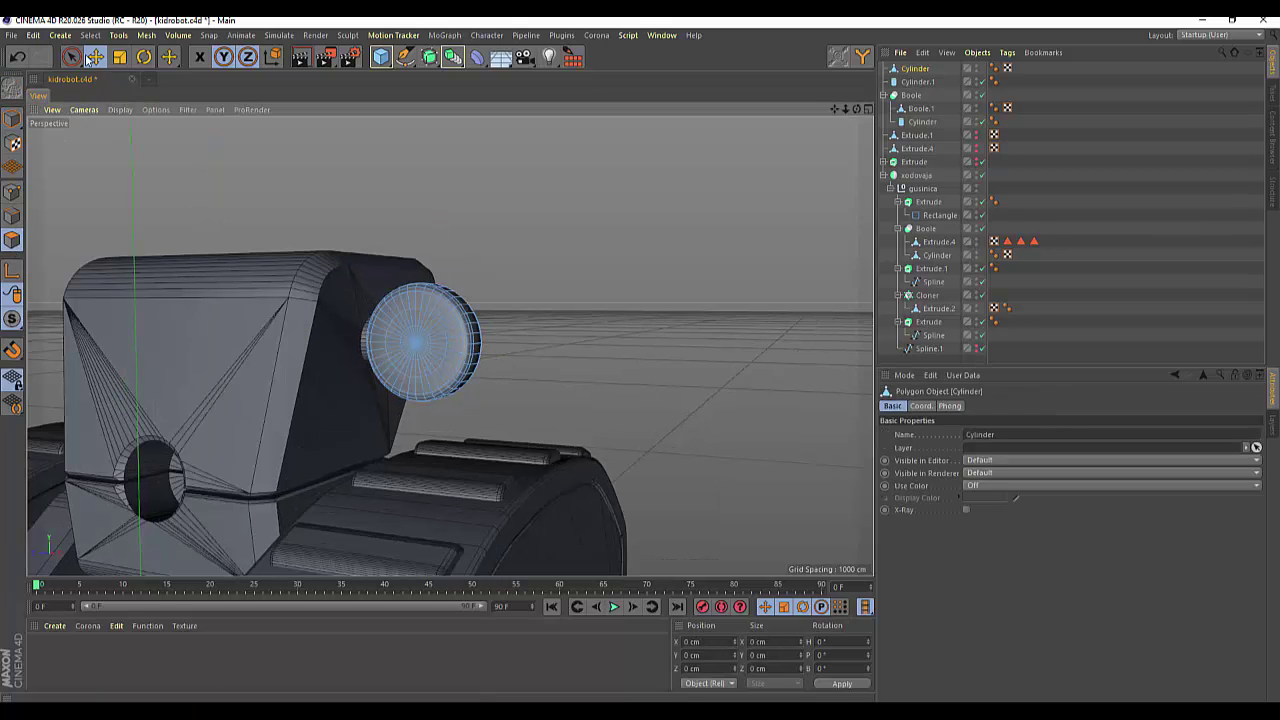
Live-select the knob's front-face polygons and push them about 3 cm along X.
left_click_drag(72, 57, 100, 82)
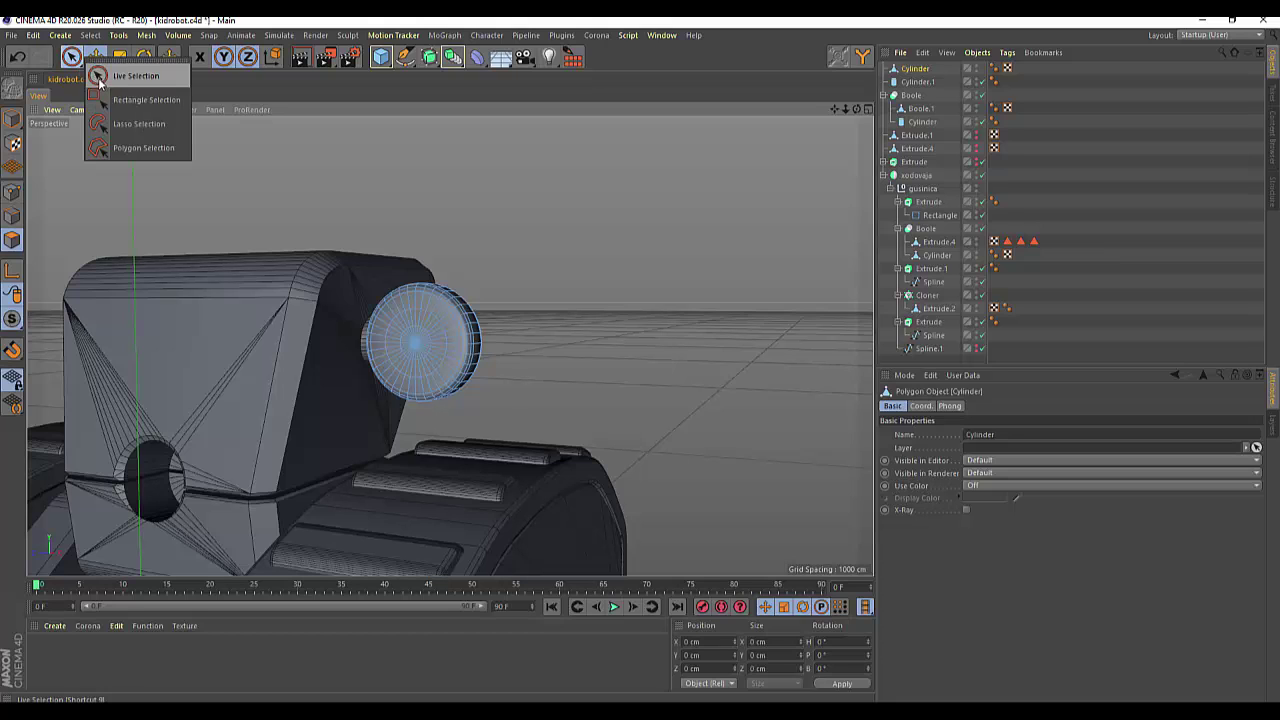
left_click(96, 77)
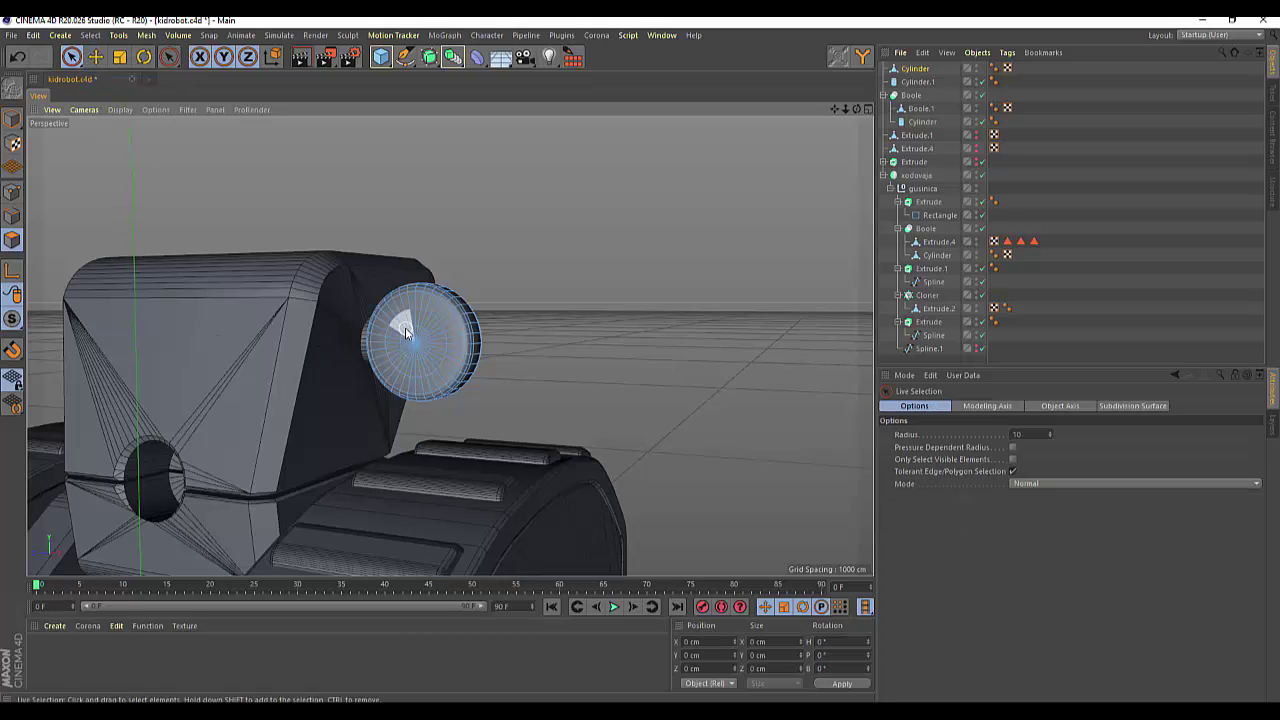
mouse_move(405, 332)
left_mouse_down()
mouse_move(405, 356)
mouse_move(400, 342)
left_mouse_up()
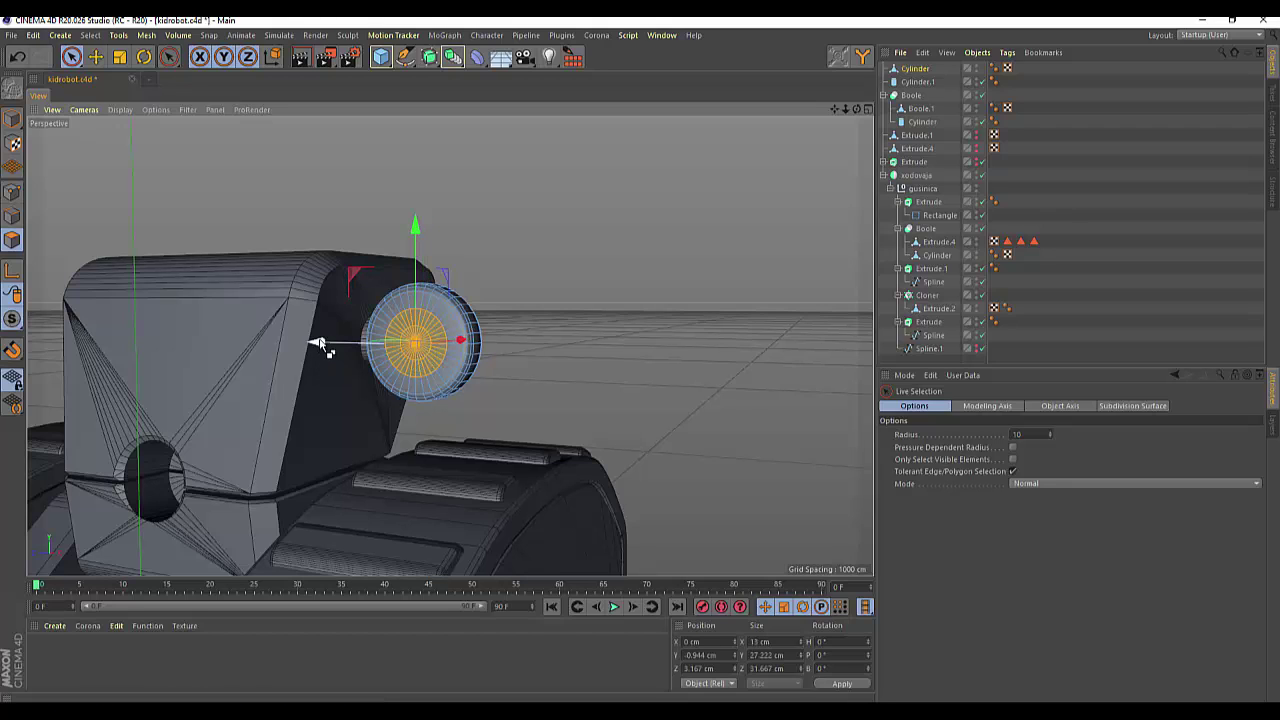
left_click_drag(320, 346, 318, 362)
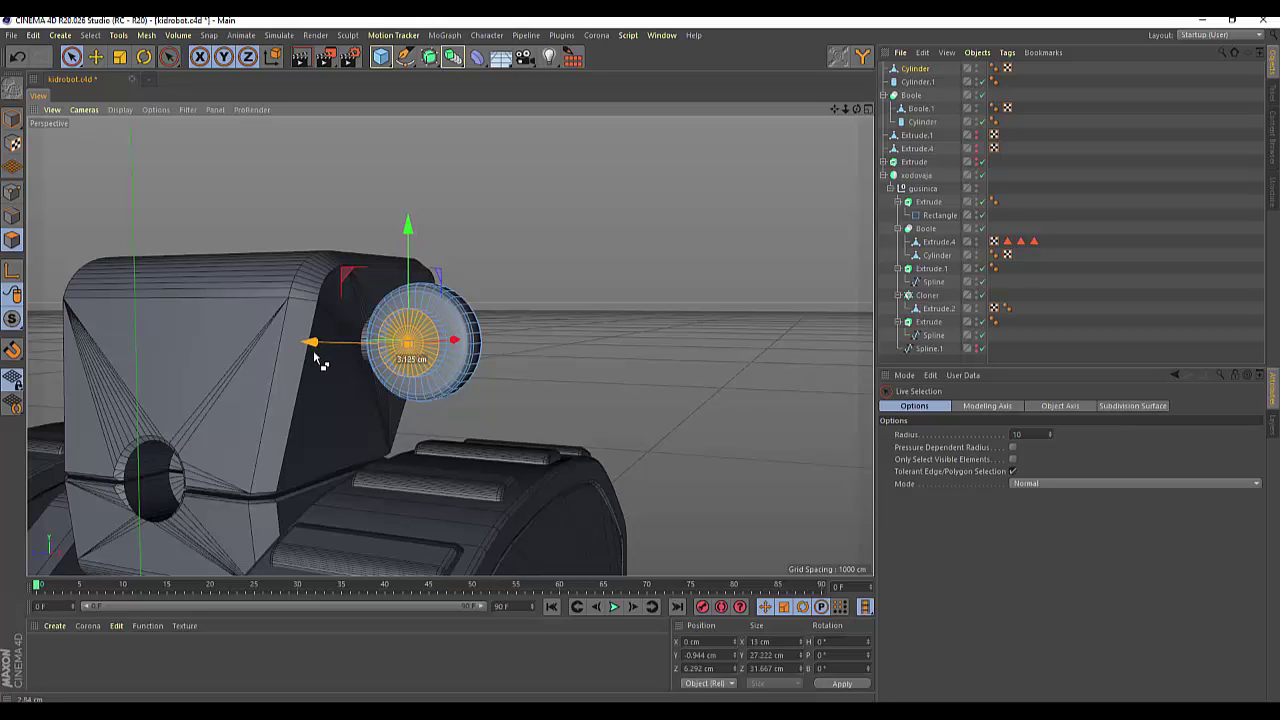
left_click_drag(314, 356, 314, 351)
scroll(394, 371, "up", 2)
scroll(395, 381, "up", 3)
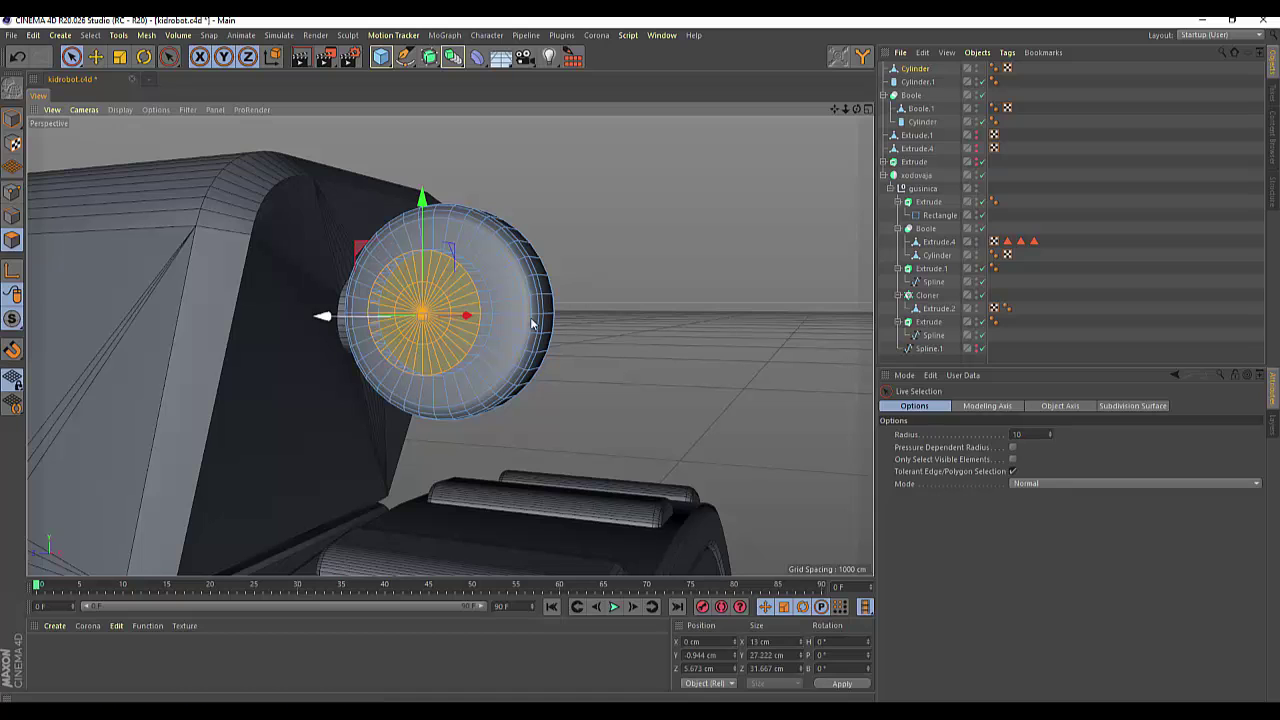
mouse_move(856, 108)
left_mouse_down()
mouse_move(800, 115)
mouse_move(849, 126)
left_mouse_up()
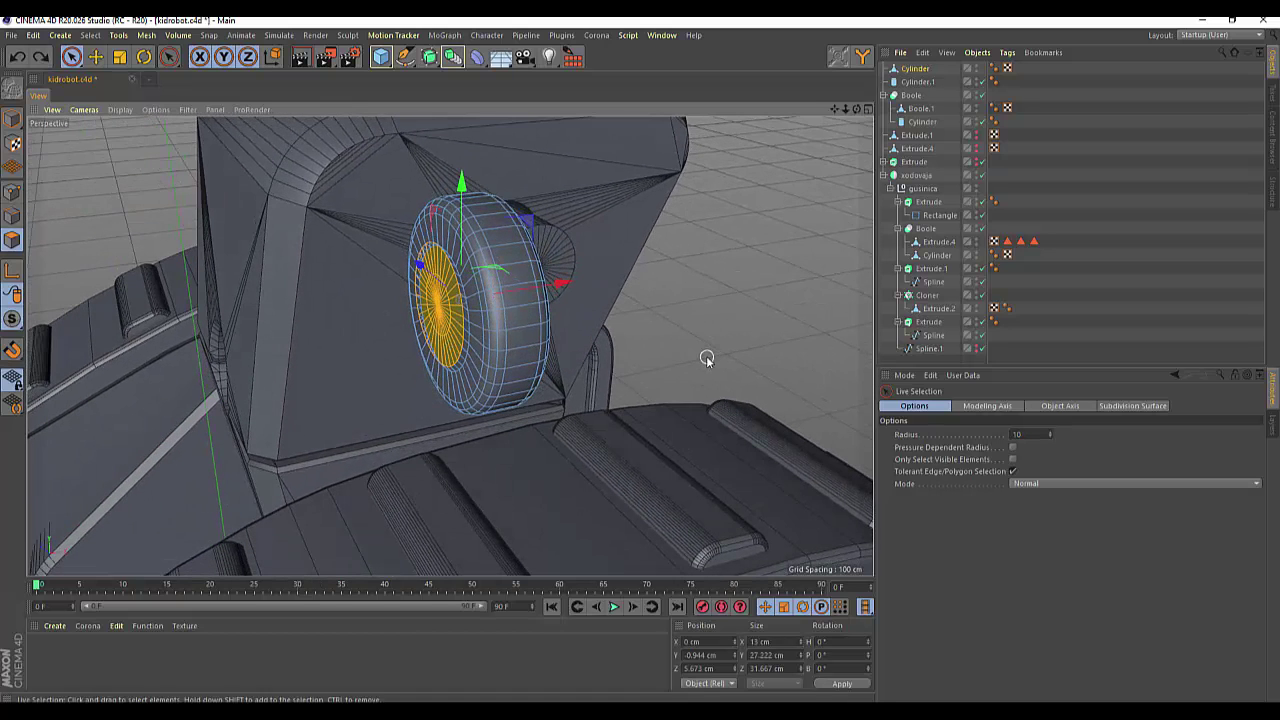
Select the knob's central hub cap polygons and sink them about 2.1 cm along X.
left_click_drag(560, 285, 564, 298)
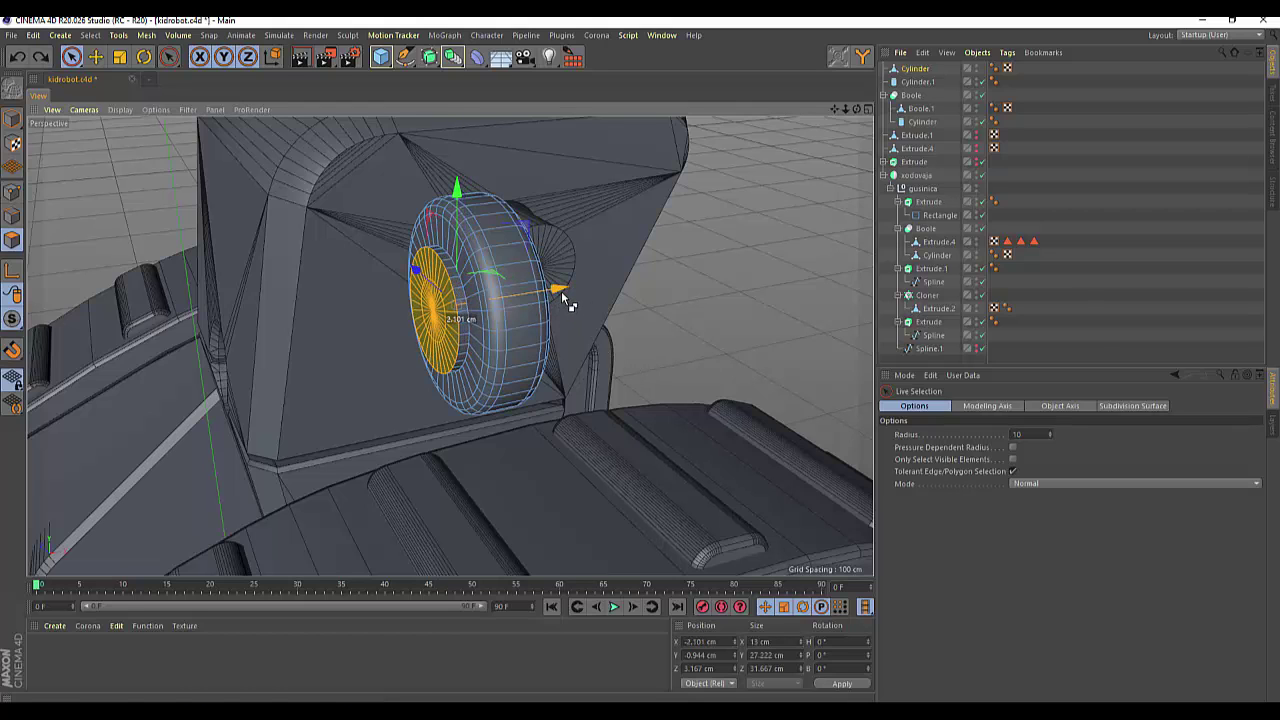
left_click(434, 320)
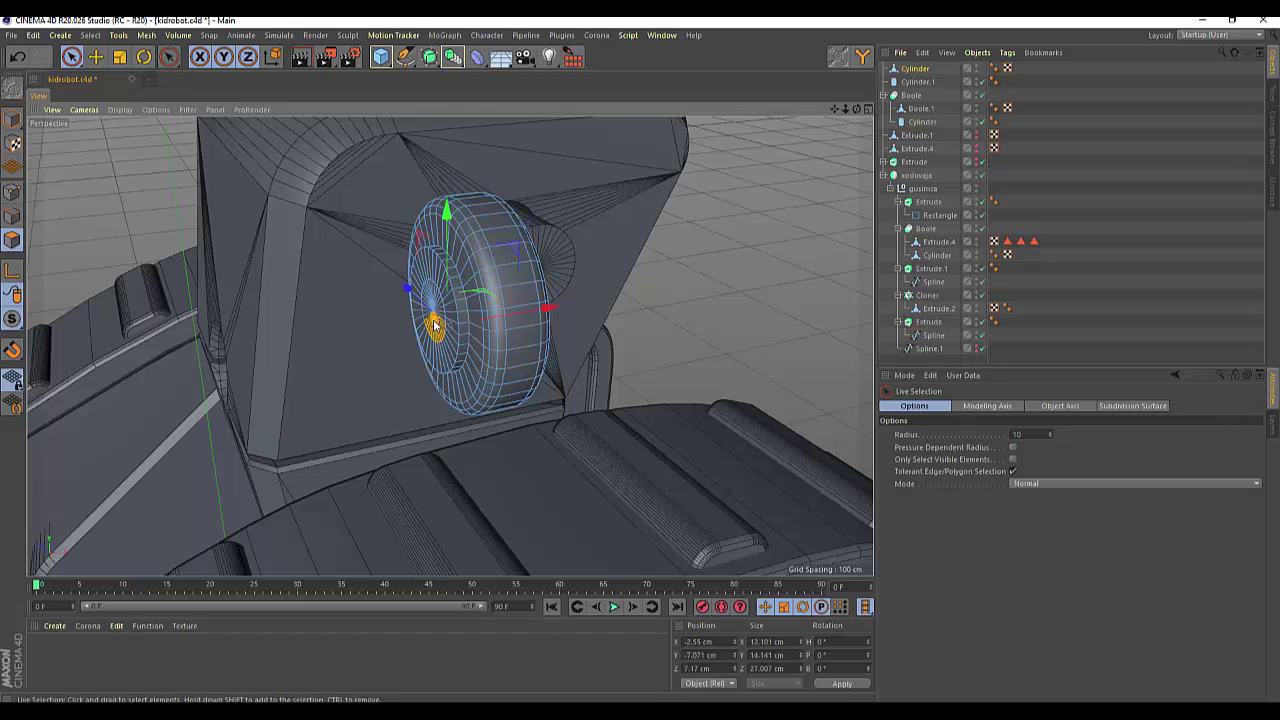
left_click(434, 322)
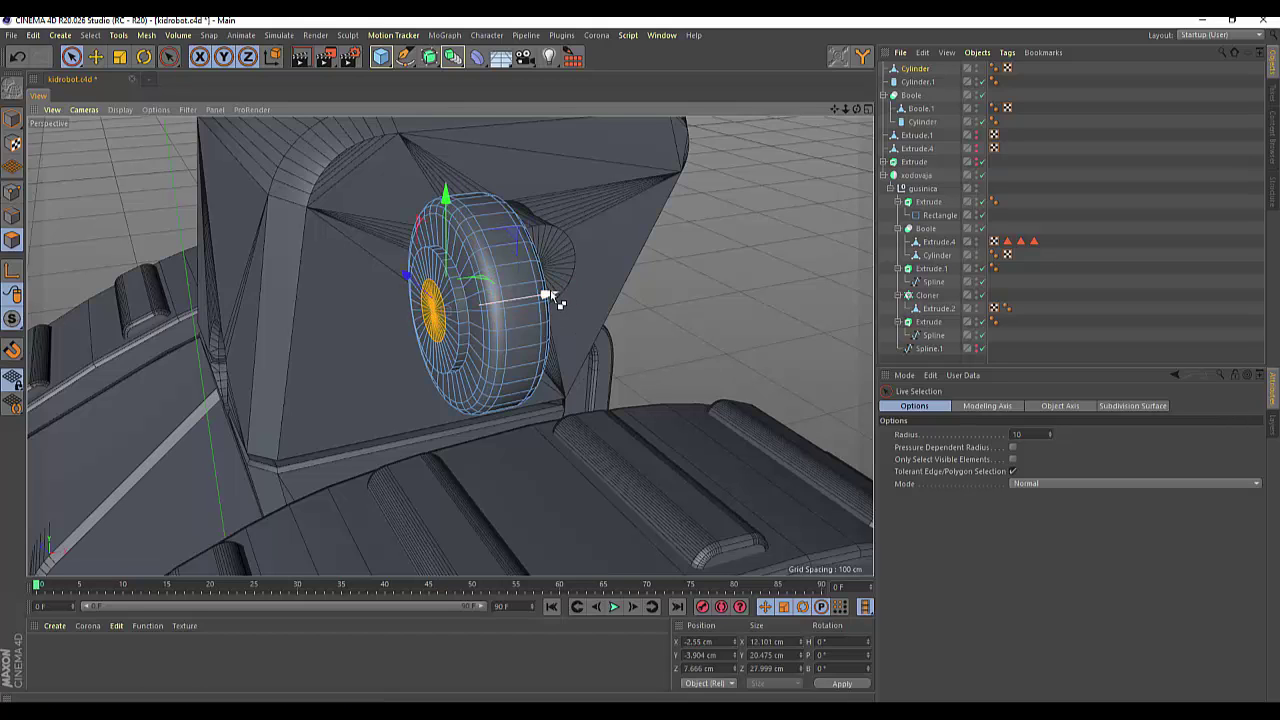
left_click_drag(550, 295, 544, 303)
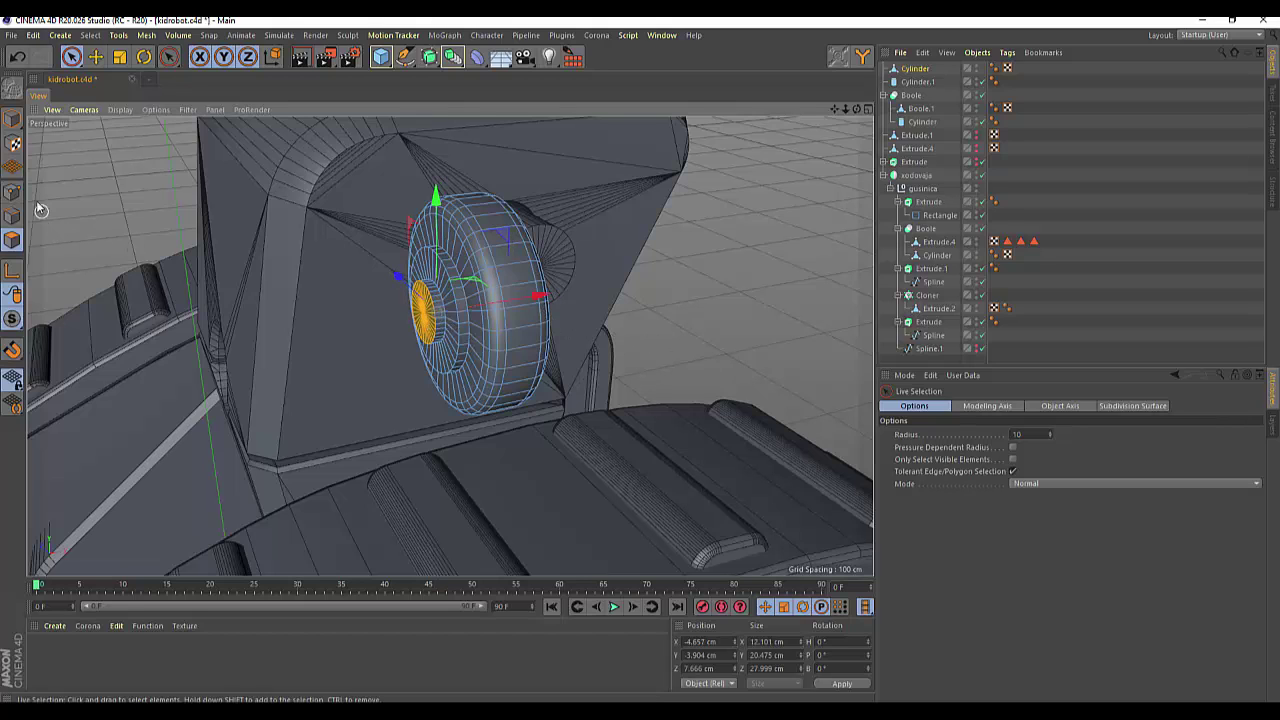
left_click(74, 234)
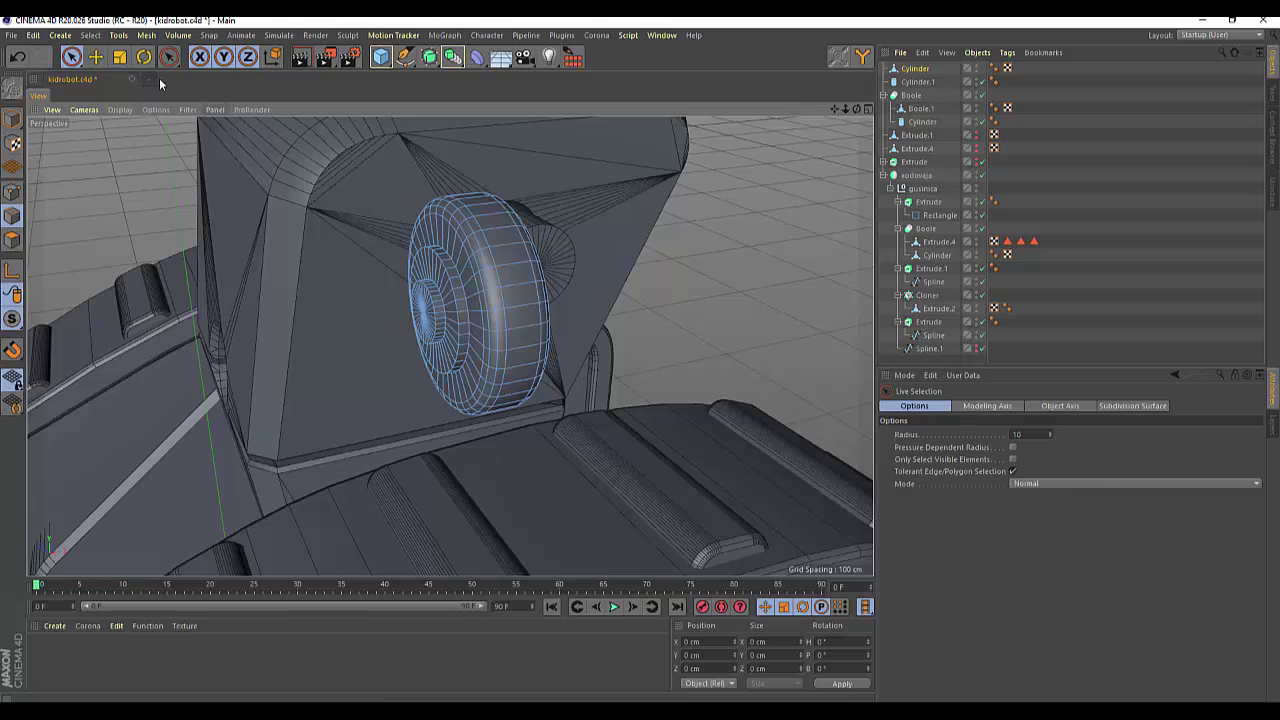
left_click(96, 57)
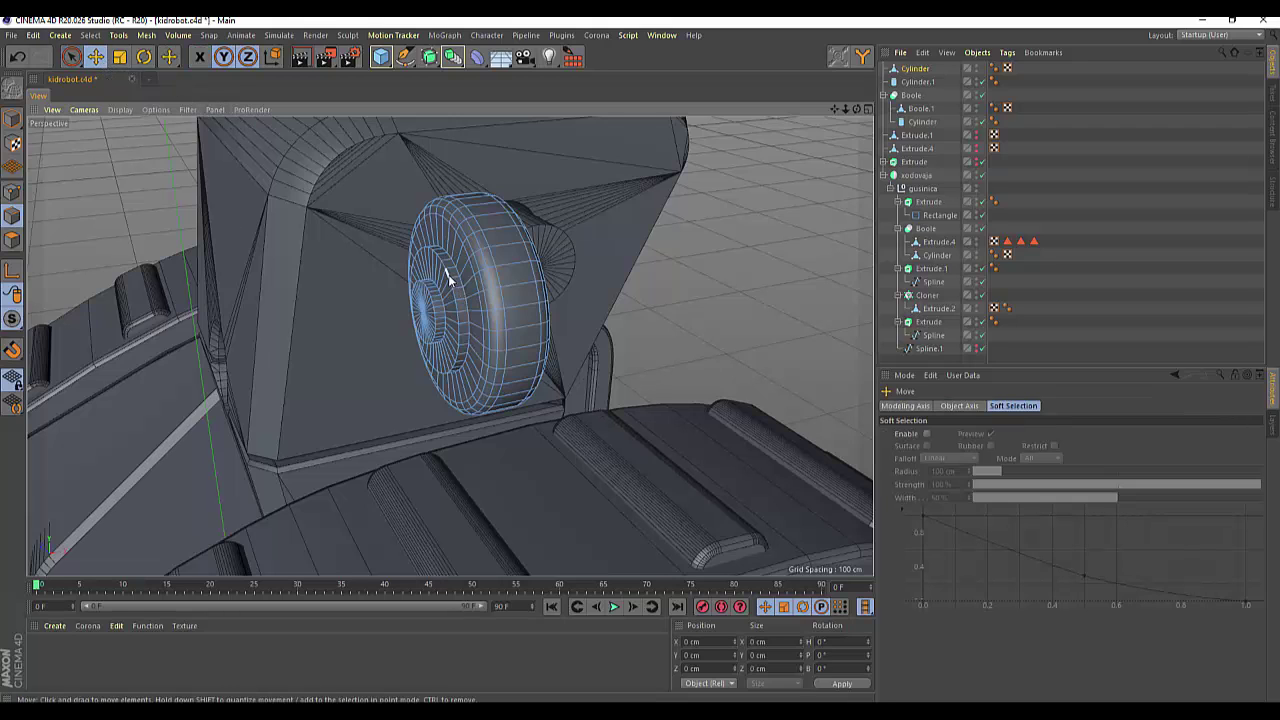
left_click(90, 35)
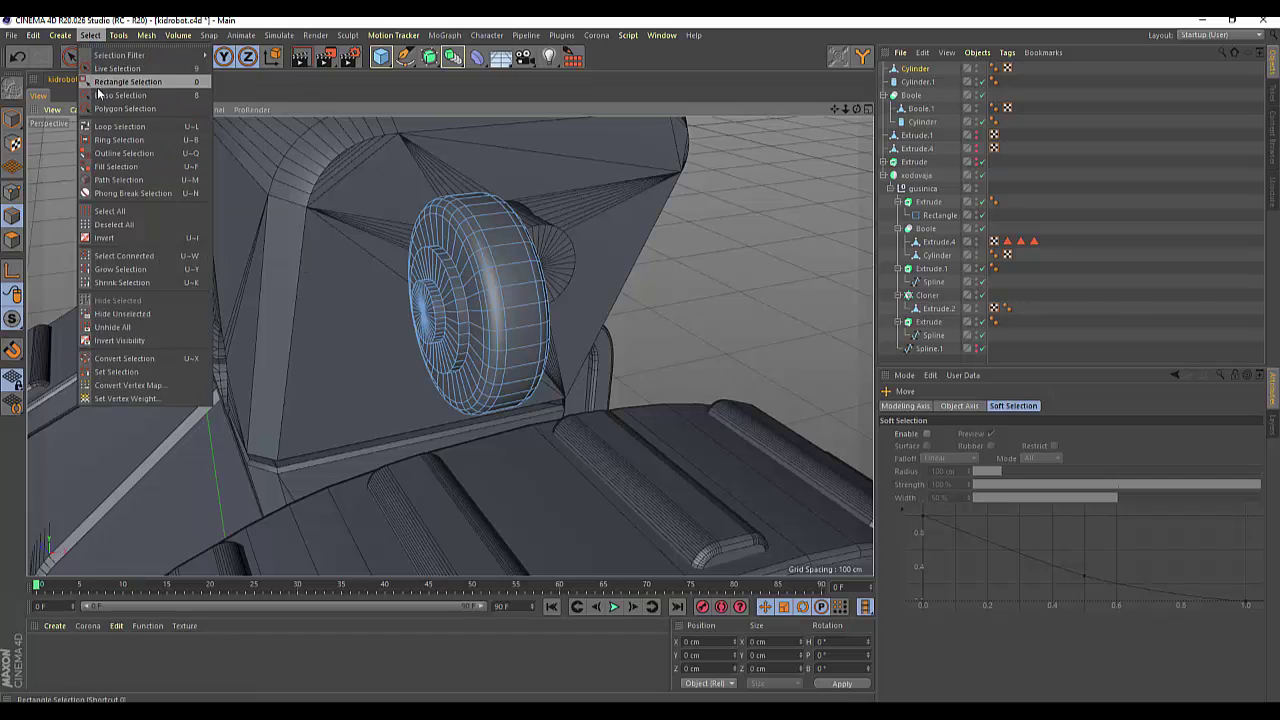
Loop-select the edge around the knob's hub and bevel it with a 0.7 cm offset.
left_click(100, 127)
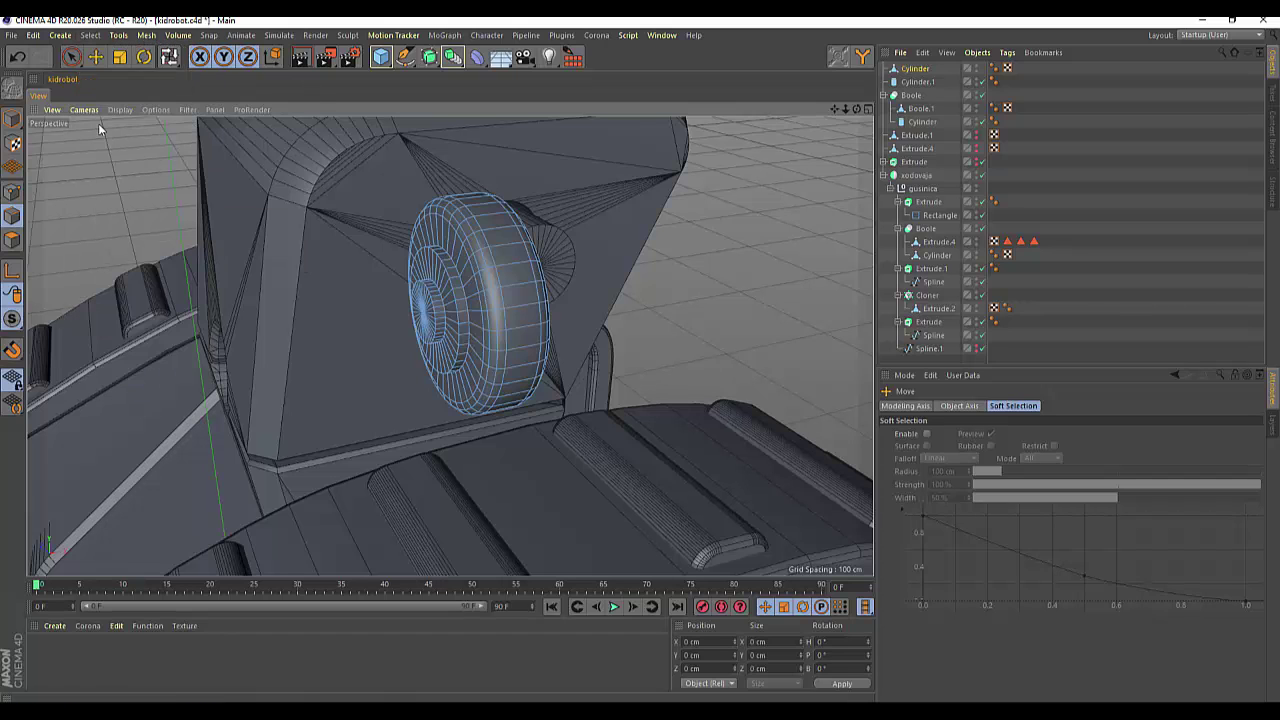
left_click(458, 312)
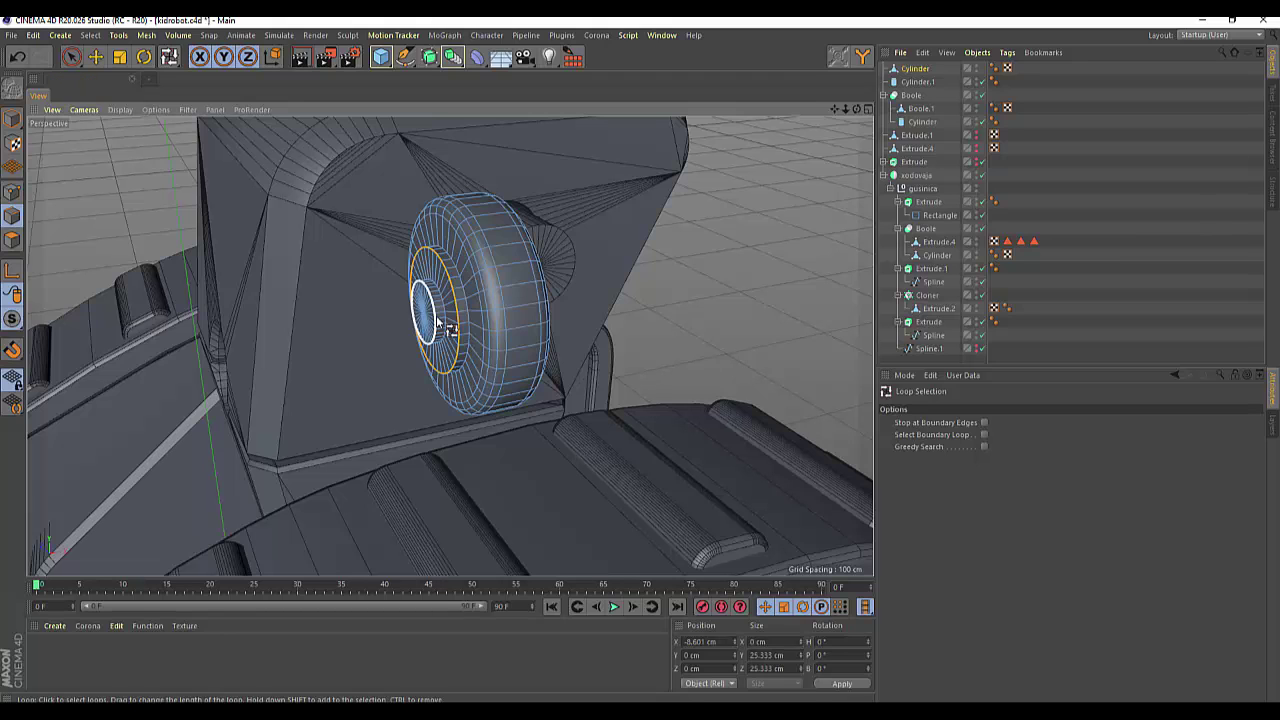
left_click(434, 328)
right_click(726, 283)
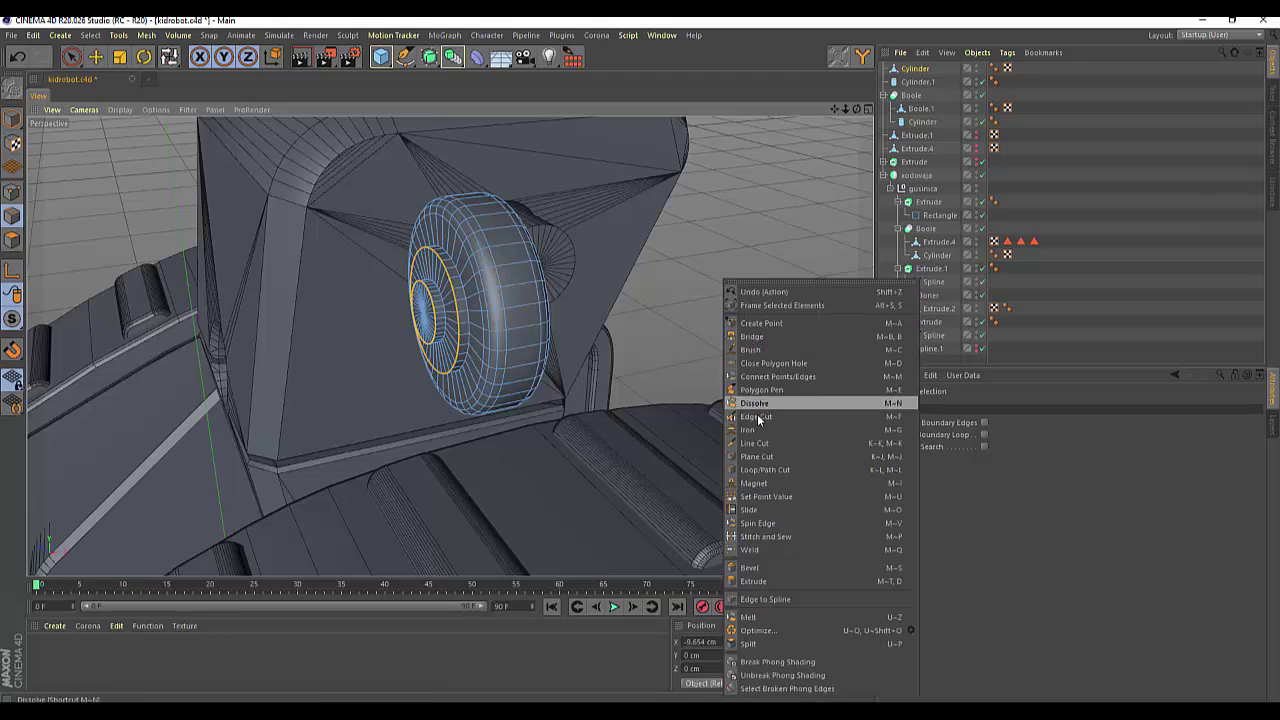
left_click(750, 569)
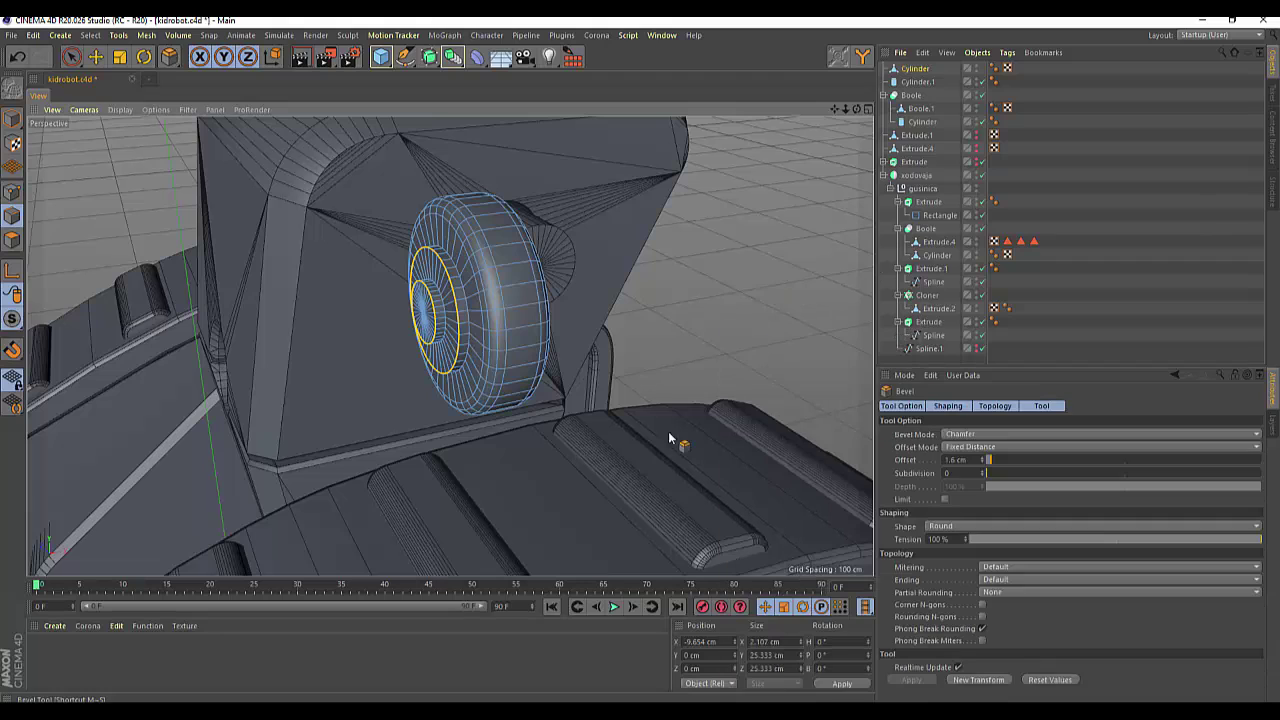
mouse_move(651, 319)
left_mouse_down()
mouse_move(690, 319)
mouse_move(651, 323)
left_mouse_up()
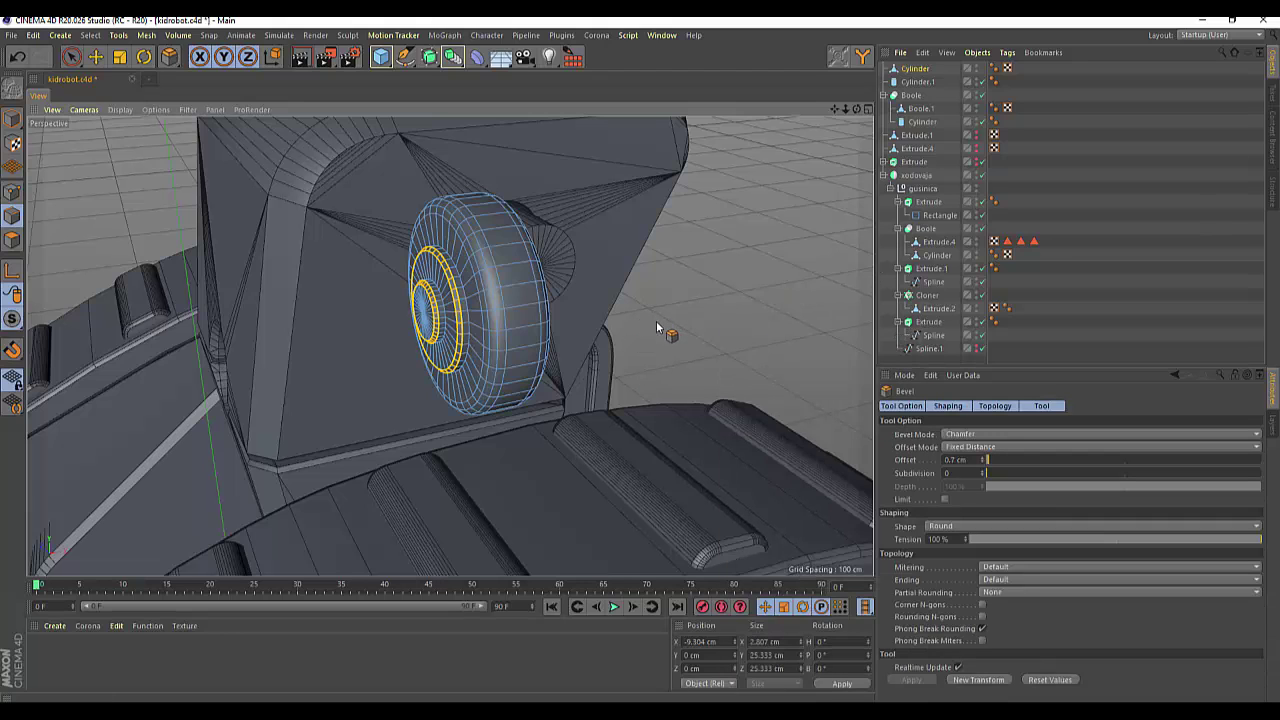
left_click(666, 329)
scroll(657, 325, "down", 3)
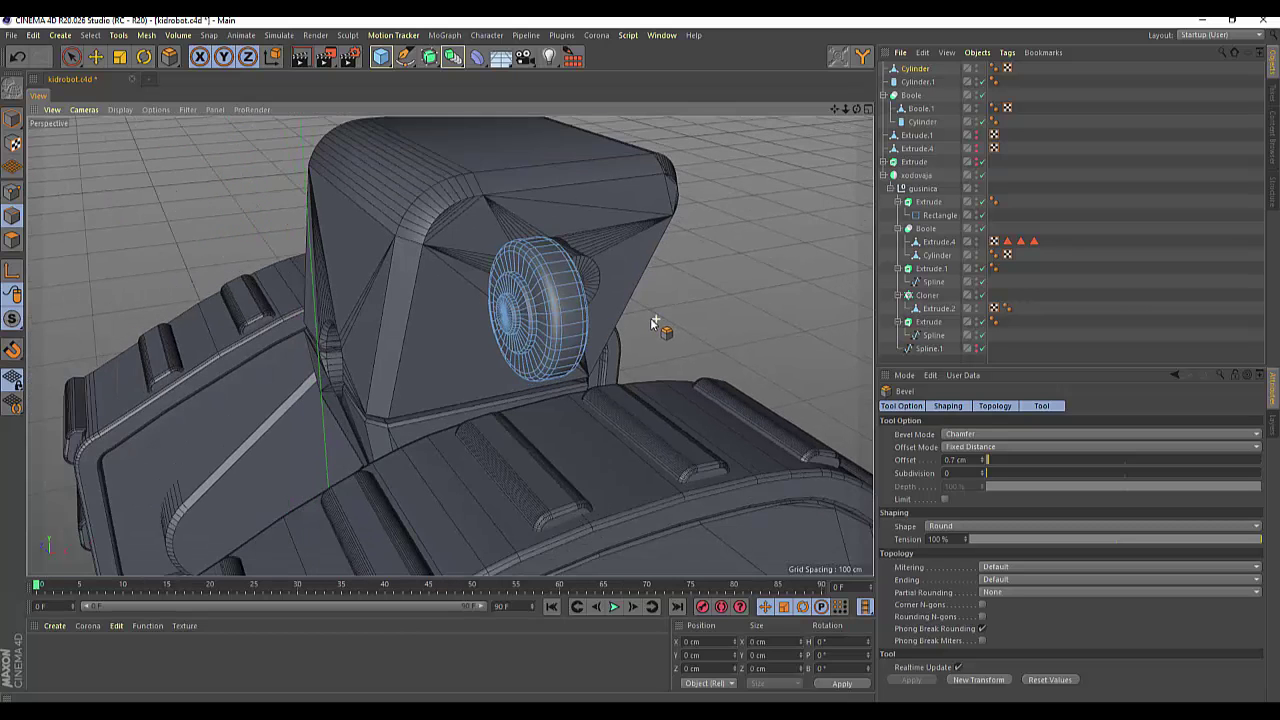
scroll(655, 325, "down", 3)
scroll(651, 326, "down", 3)
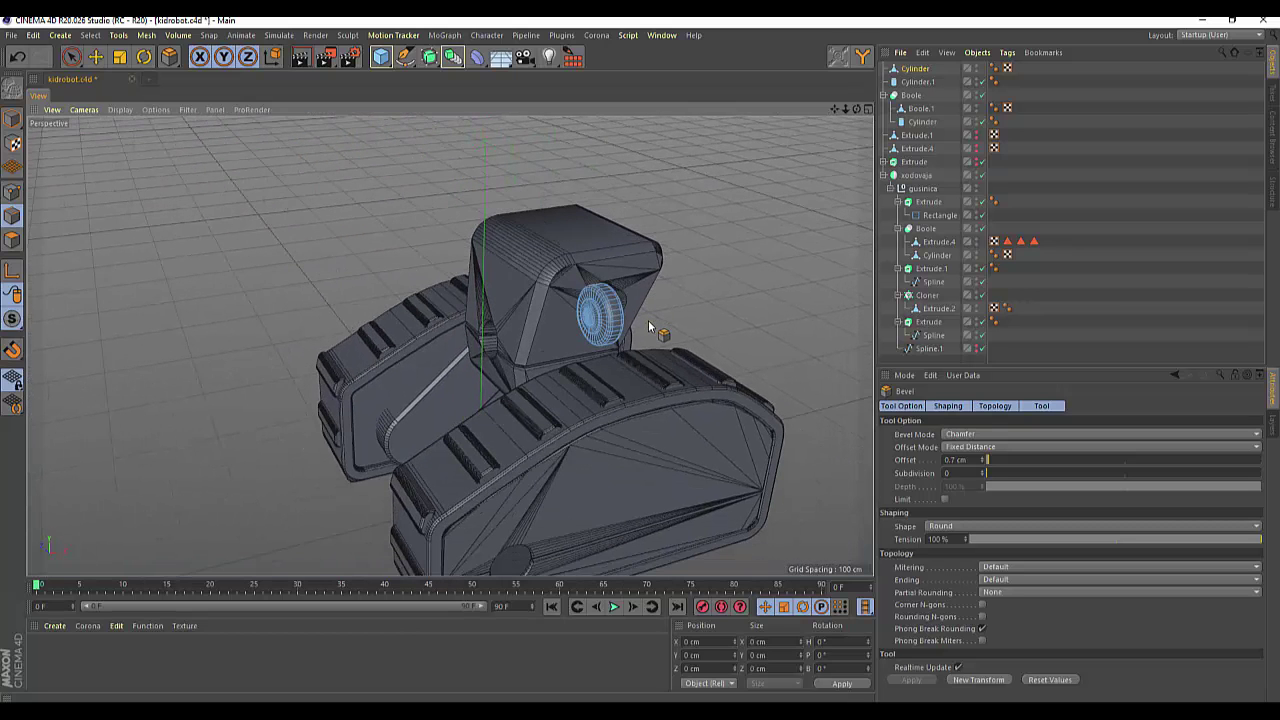
Scale the wheel cylinder along X to about 24.4 cm thick, at X 58.6 cm.
left_click_drag(856, 109, 450, 345)
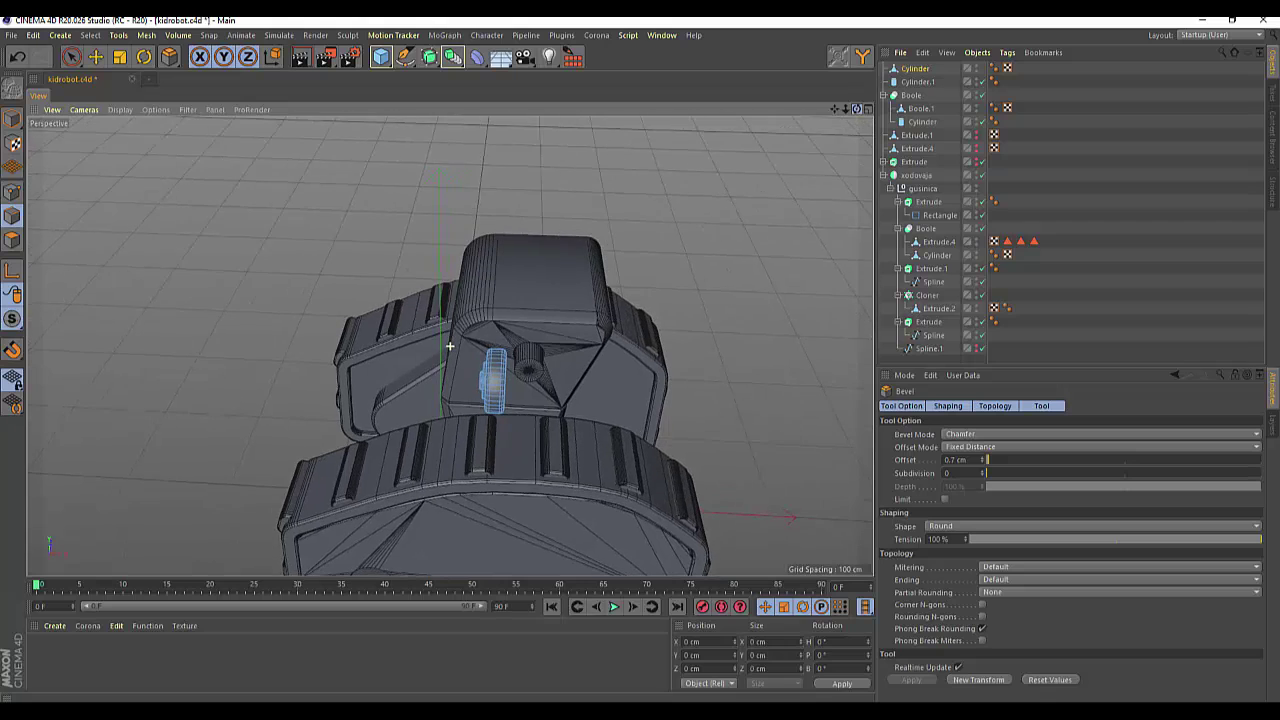
left_click(914, 69)
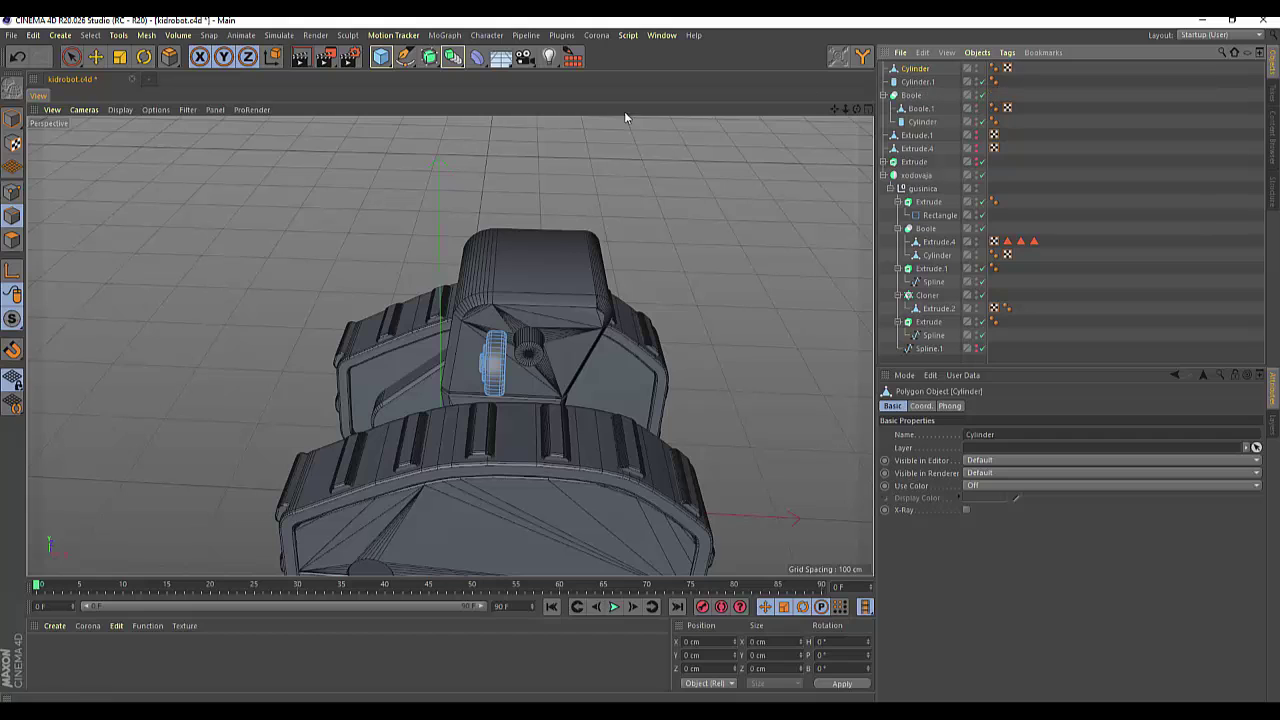
left_click(16, 127)
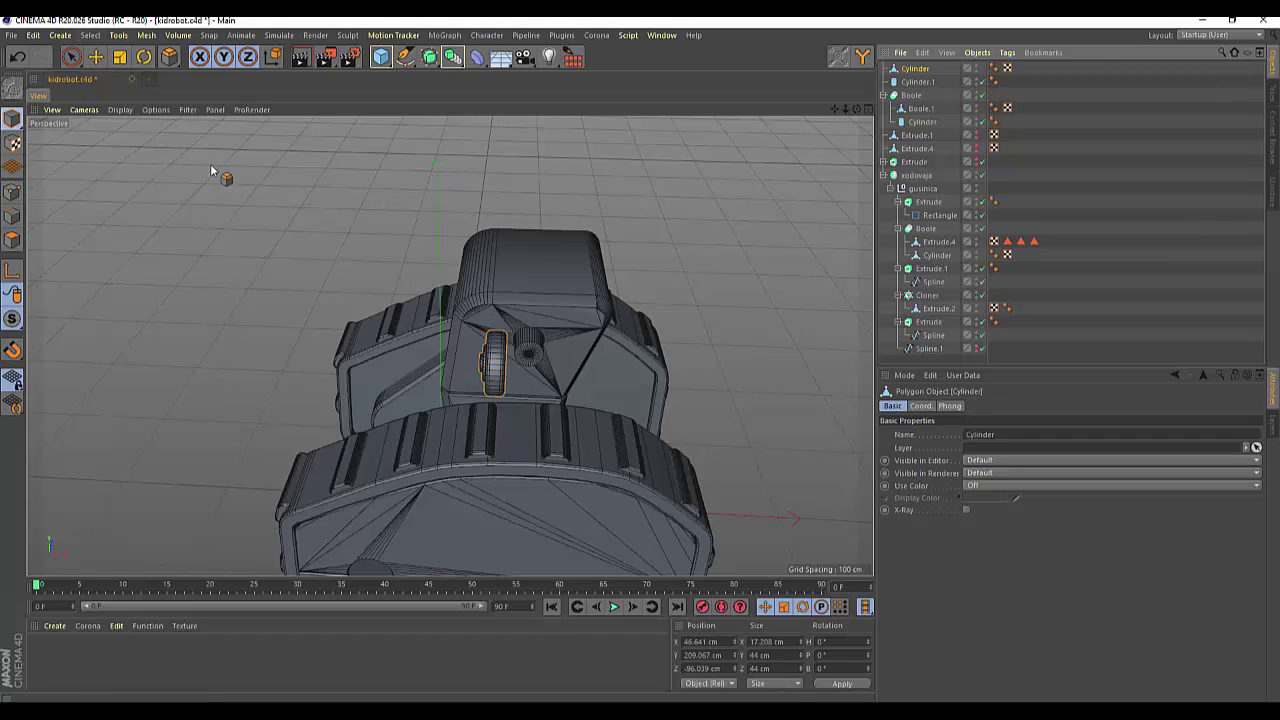
left_click(118, 58)
mouse_move(623, 367)
left_mouse_down()
mouse_move(676, 370)
mouse_move(631, 371)
left_mouse_up()
key("space")
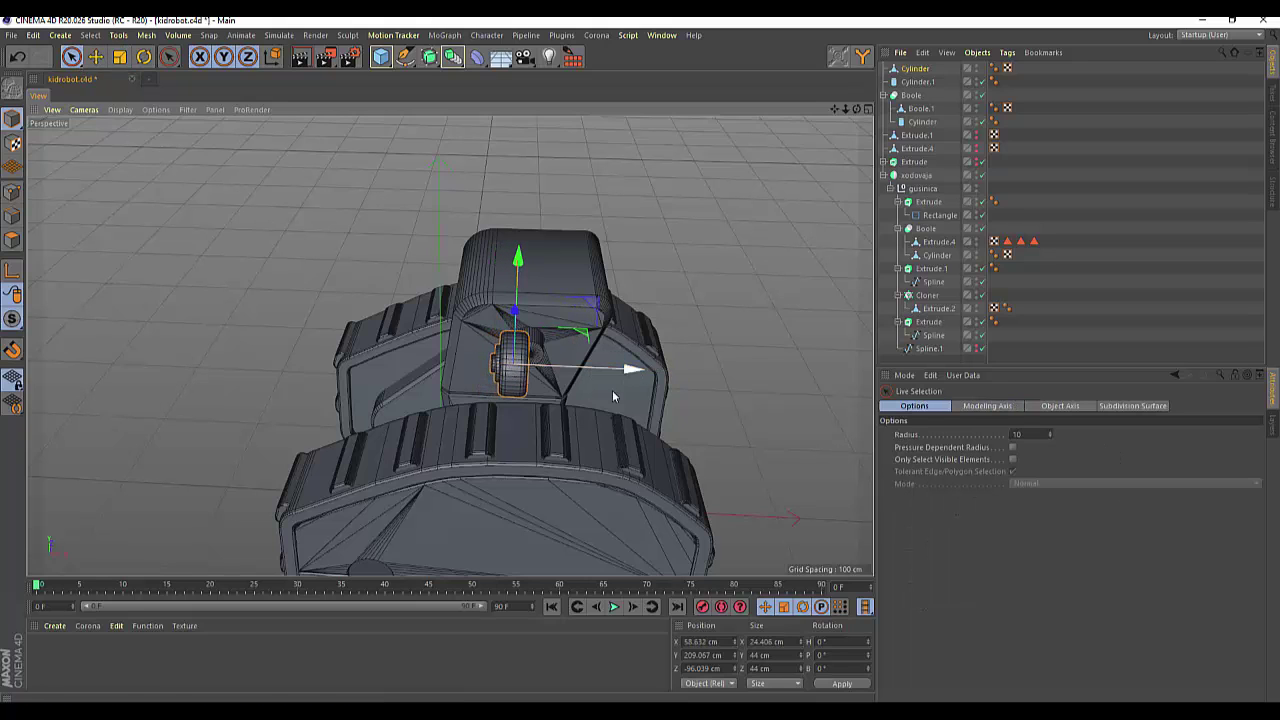
Add a Symmetry object and nest the wheel cylinder inside it.
left_click(910, 70)
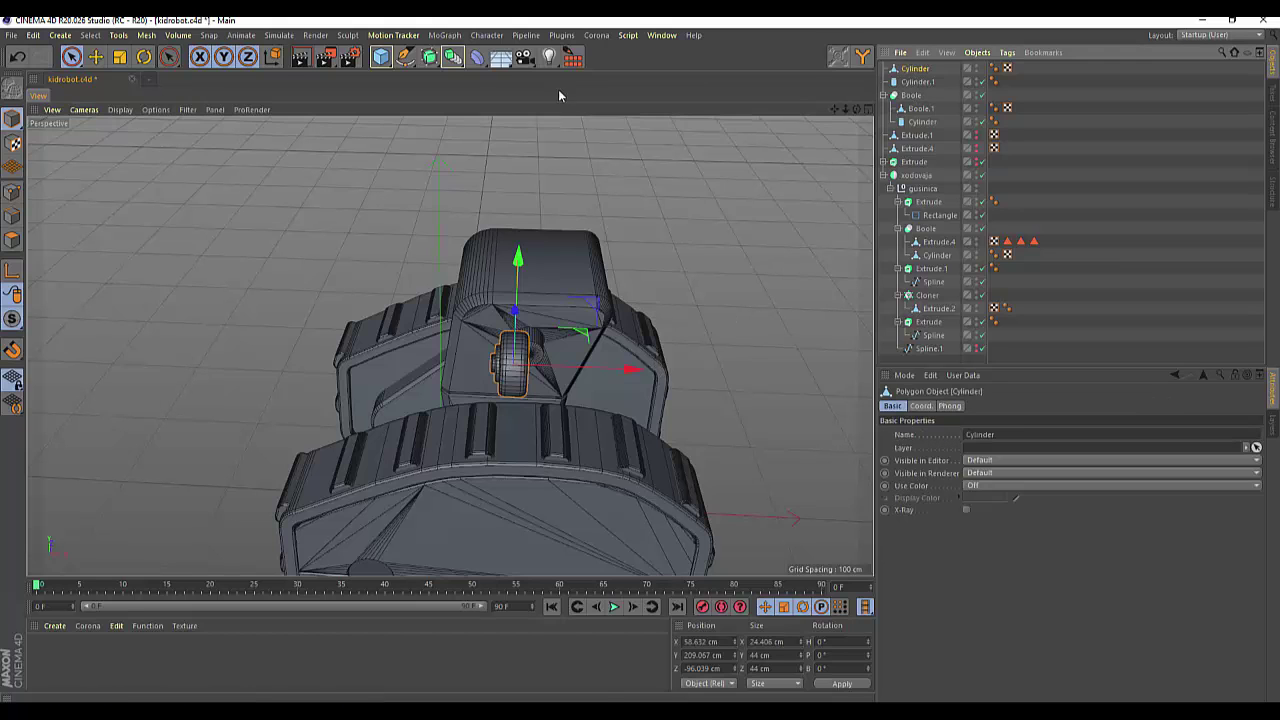
left_click(452, 57)
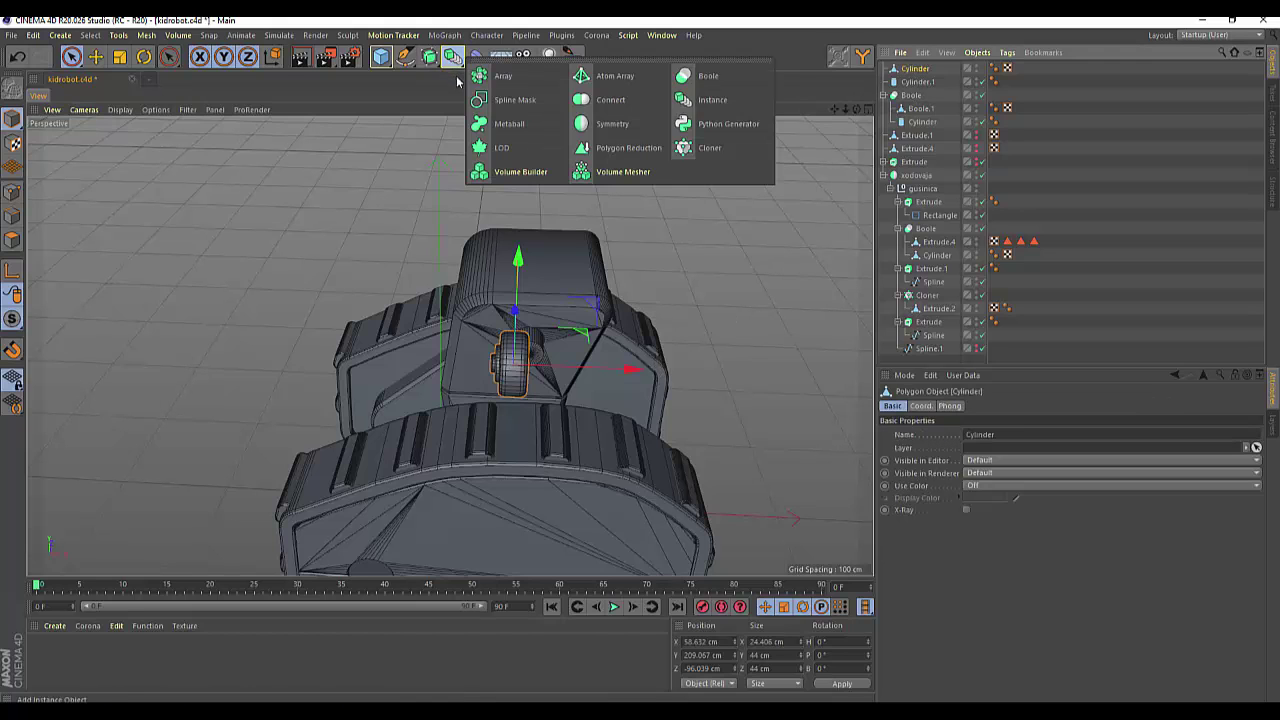
left_click(610, 123)
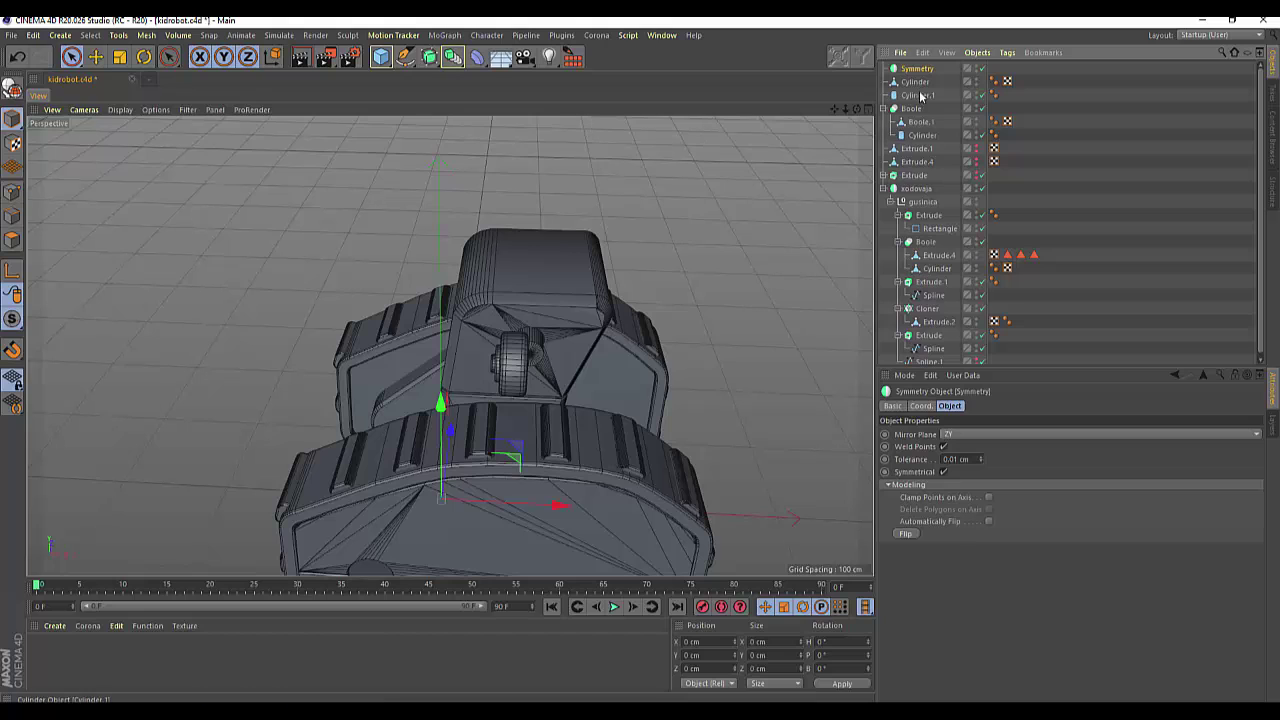
left_click_drag(917, 86, 914, 72)
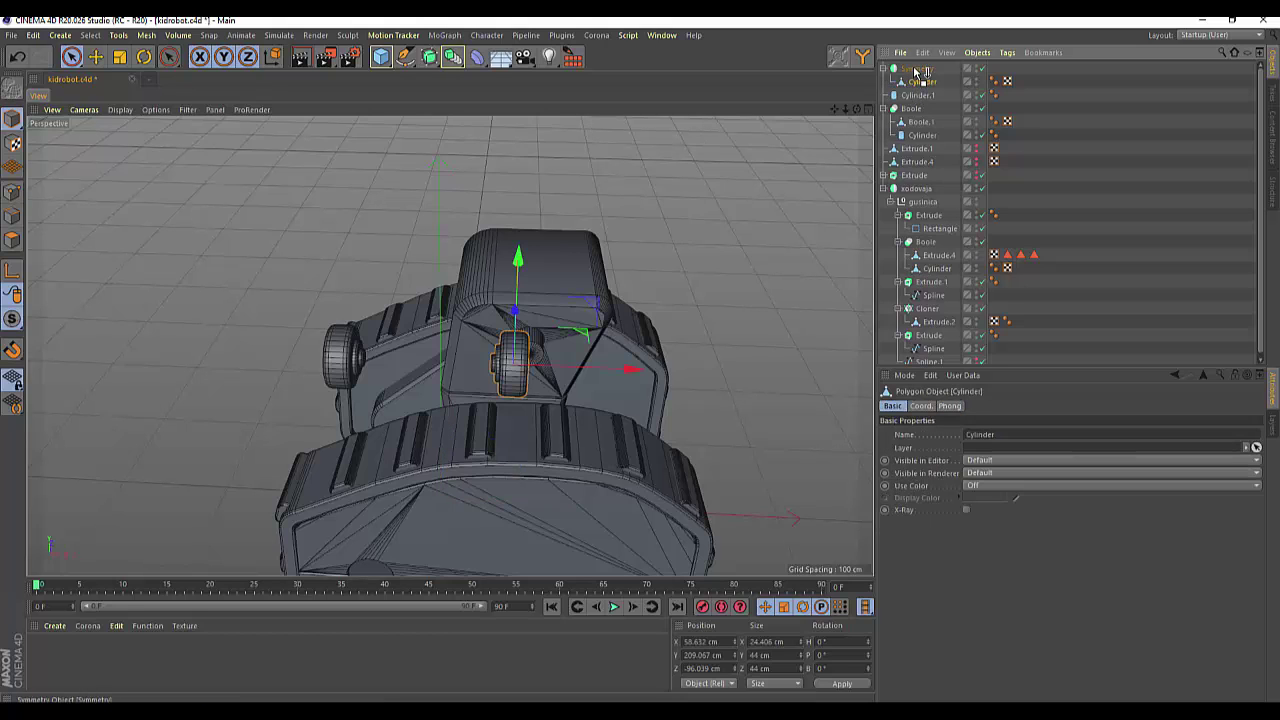
left_click(914, 72)
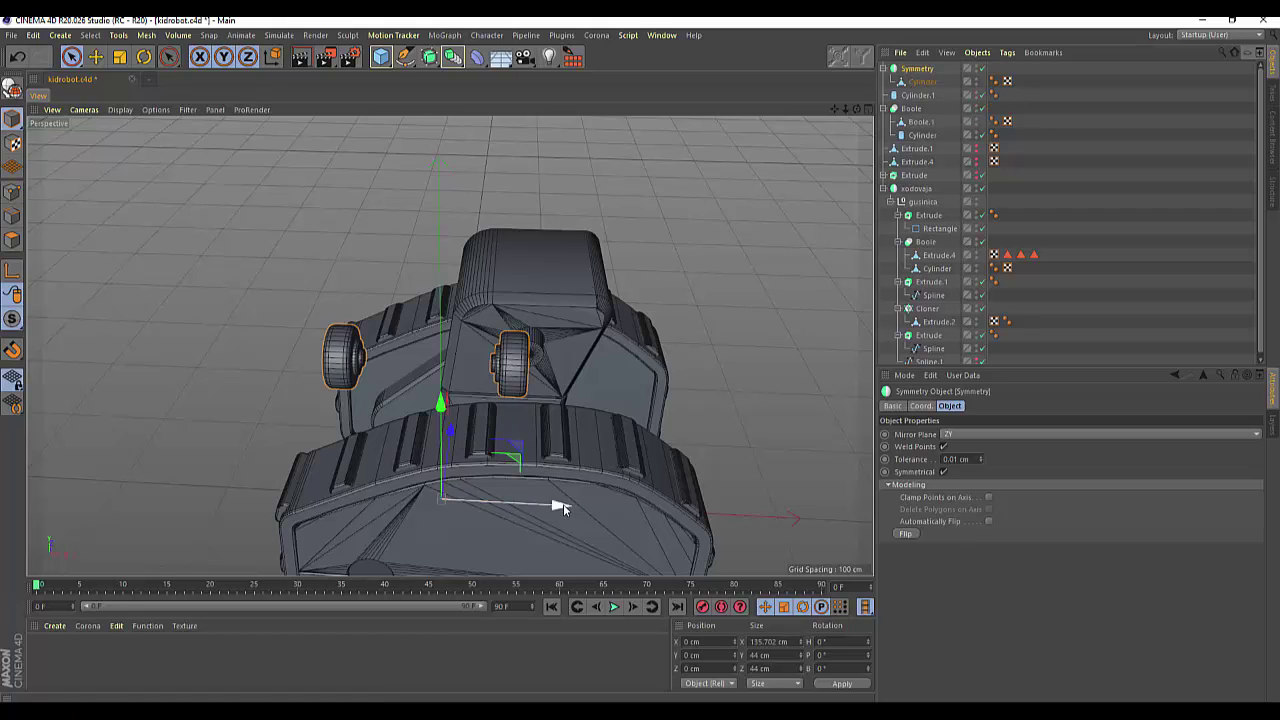
Shift the Symmetry and cylinder along X so the twin knobs sit side by side.
left_click_drag(563, 507, 652, 513)
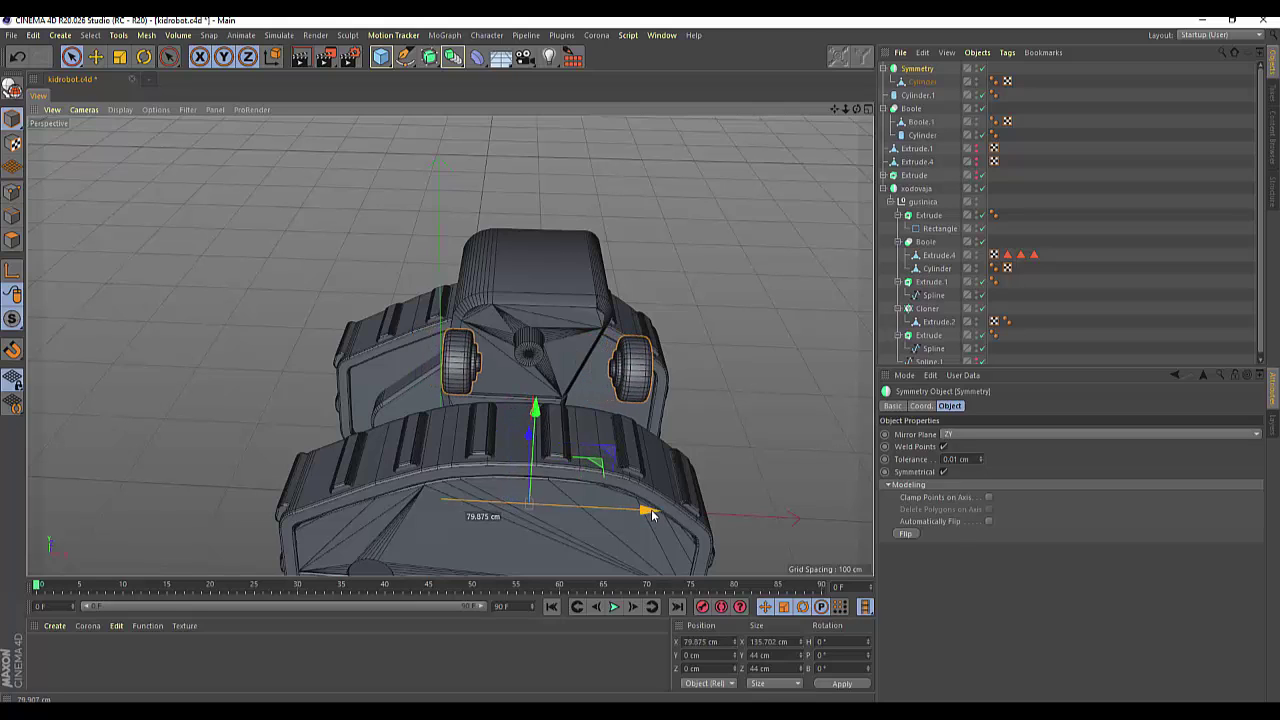
left_click(628, 368)
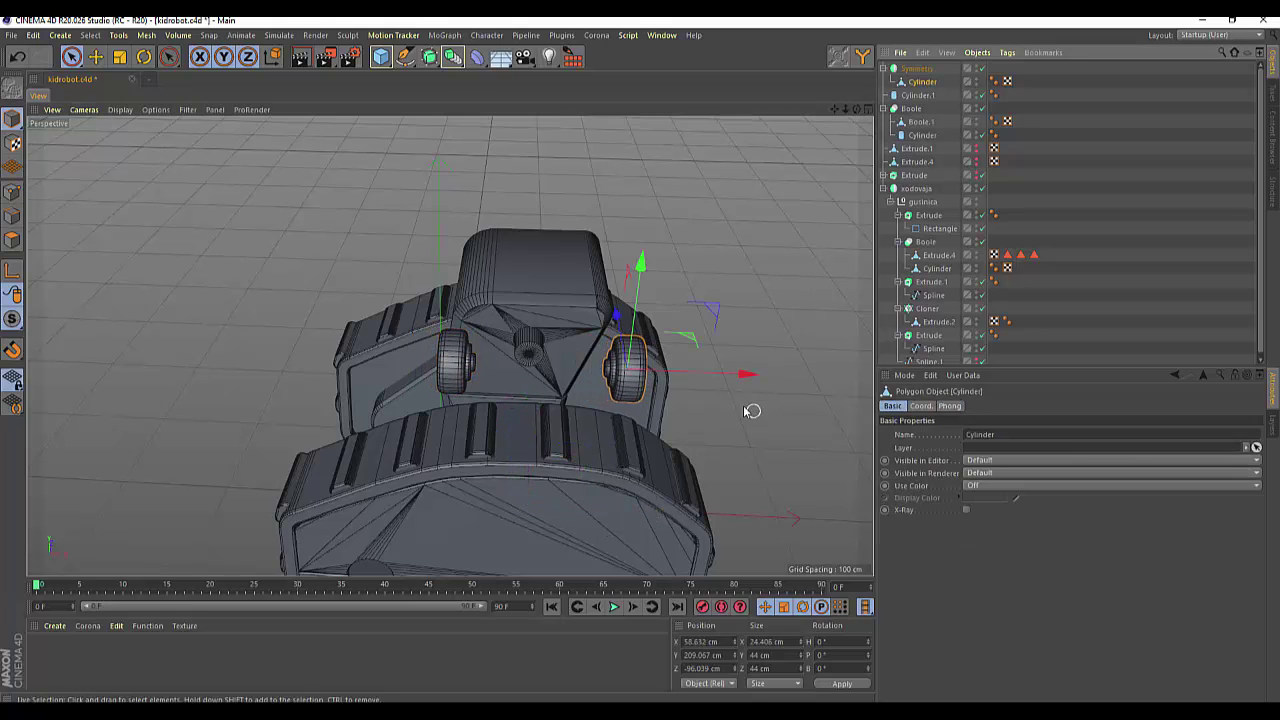
mouse_move(742, 373)
left_mouse_down()
mouse_move(634, 371)
mouse_move(642, 389)
left_mouse_up()
left_click_drag(640, 388, 640, 388)
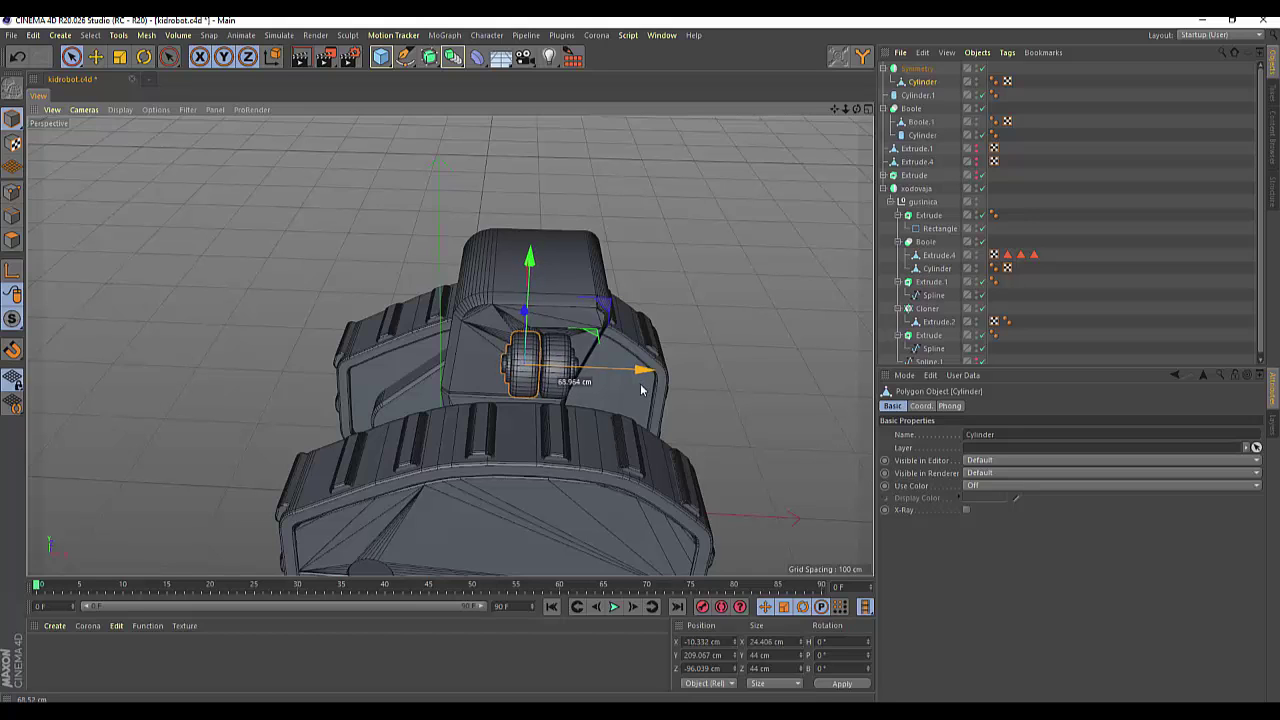
left_click(916, 68)
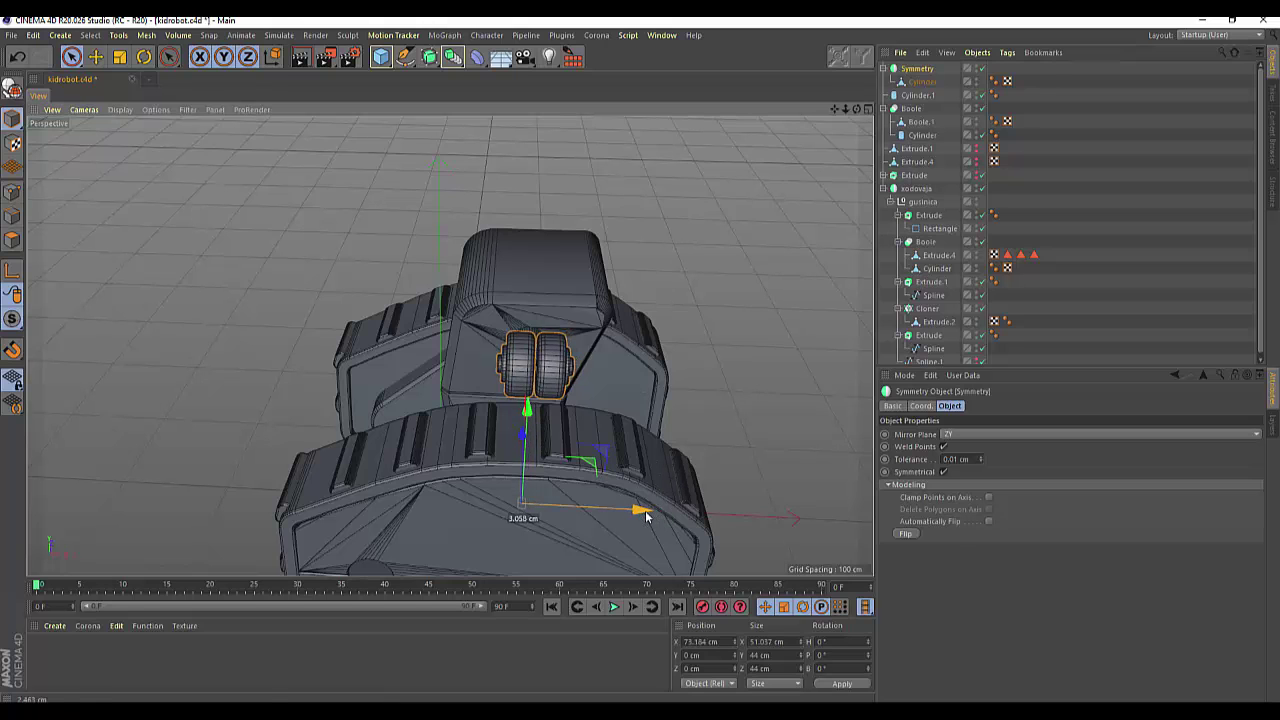
left_click_drag(654, 515, 645, 515)
middle_click(861, 125)
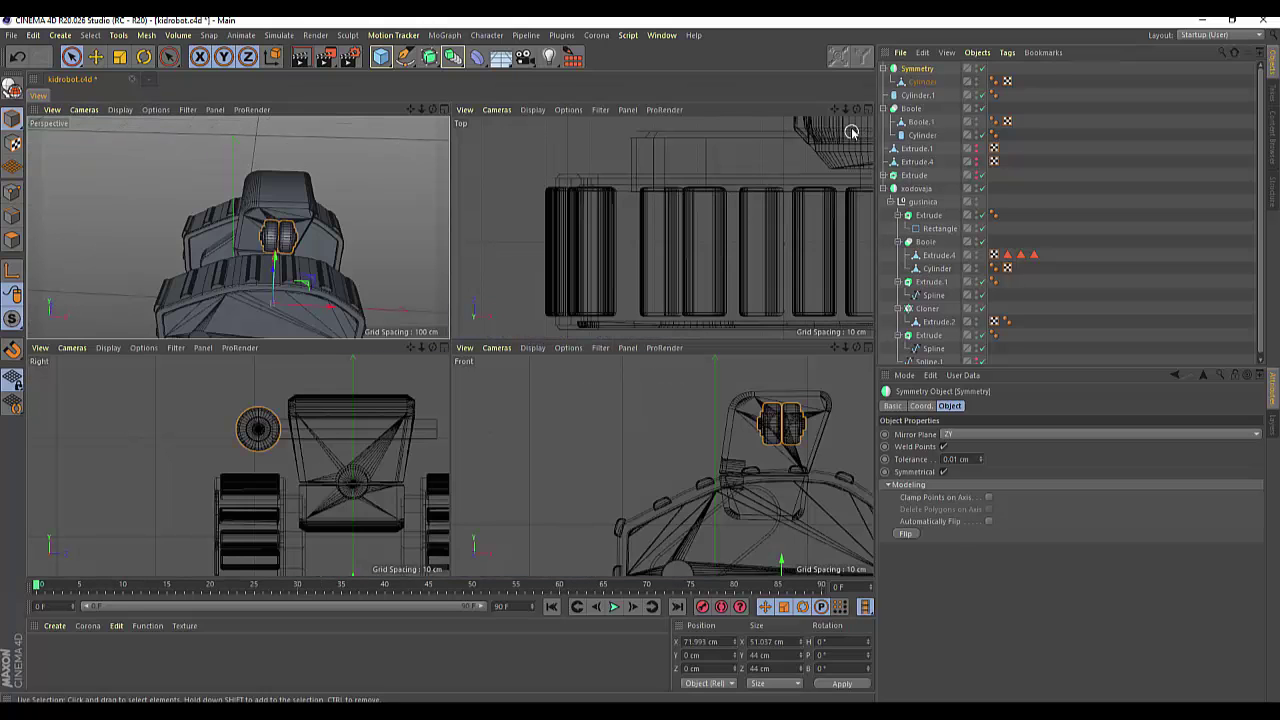
Move the mirrored knob pair to X 68.28 cm and forward to Z 5.89 cm.
left_click(868, 109)
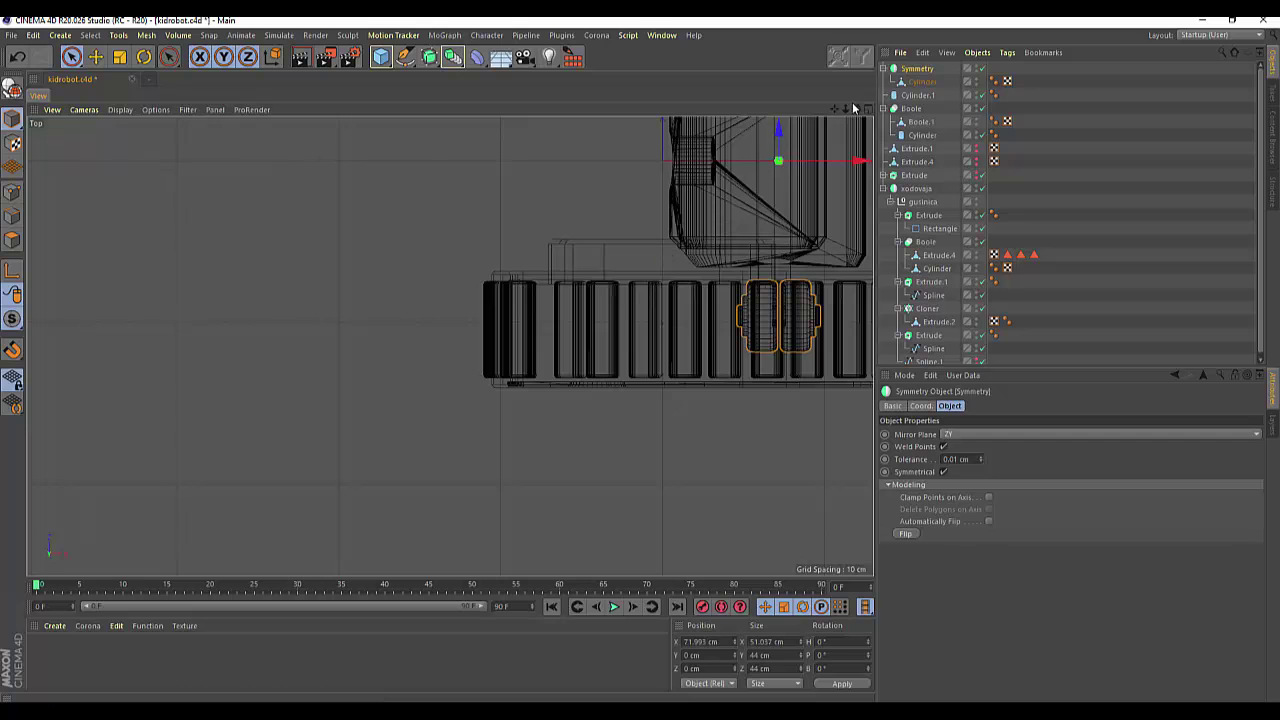
left_click_drag(838, 113, 634, 360)
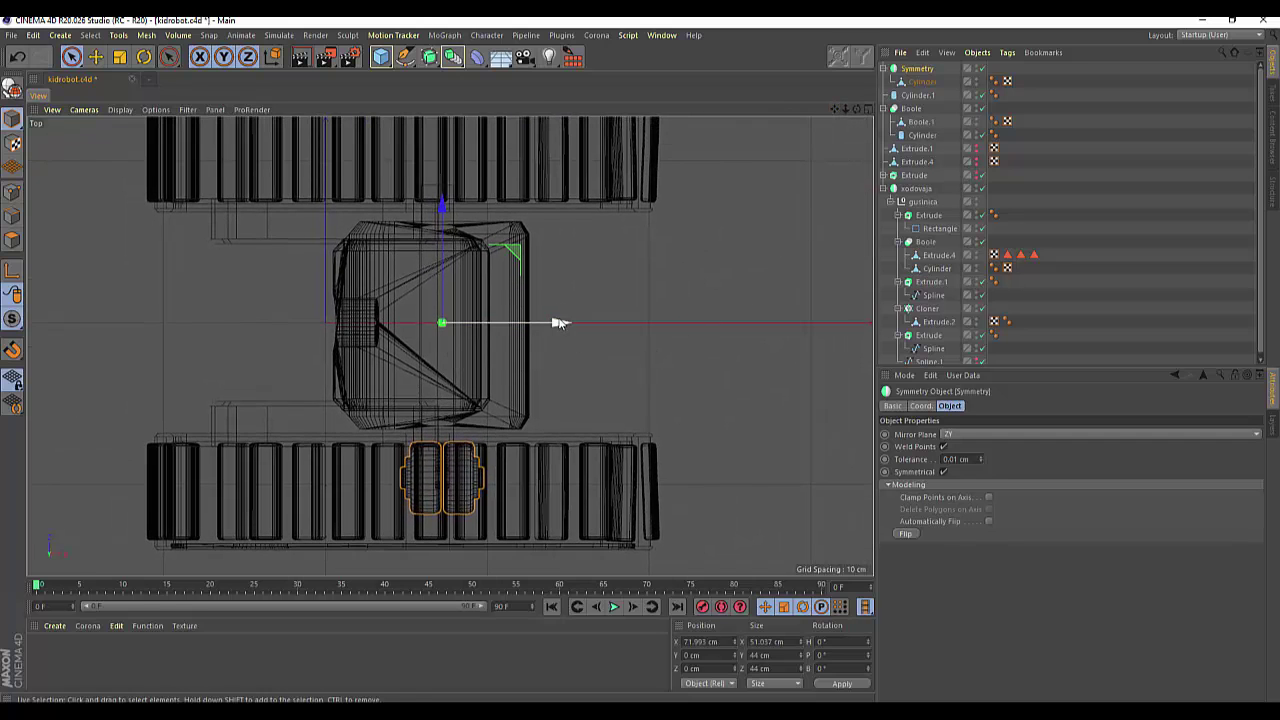
left_click_drag(558, 320, 552, 321)
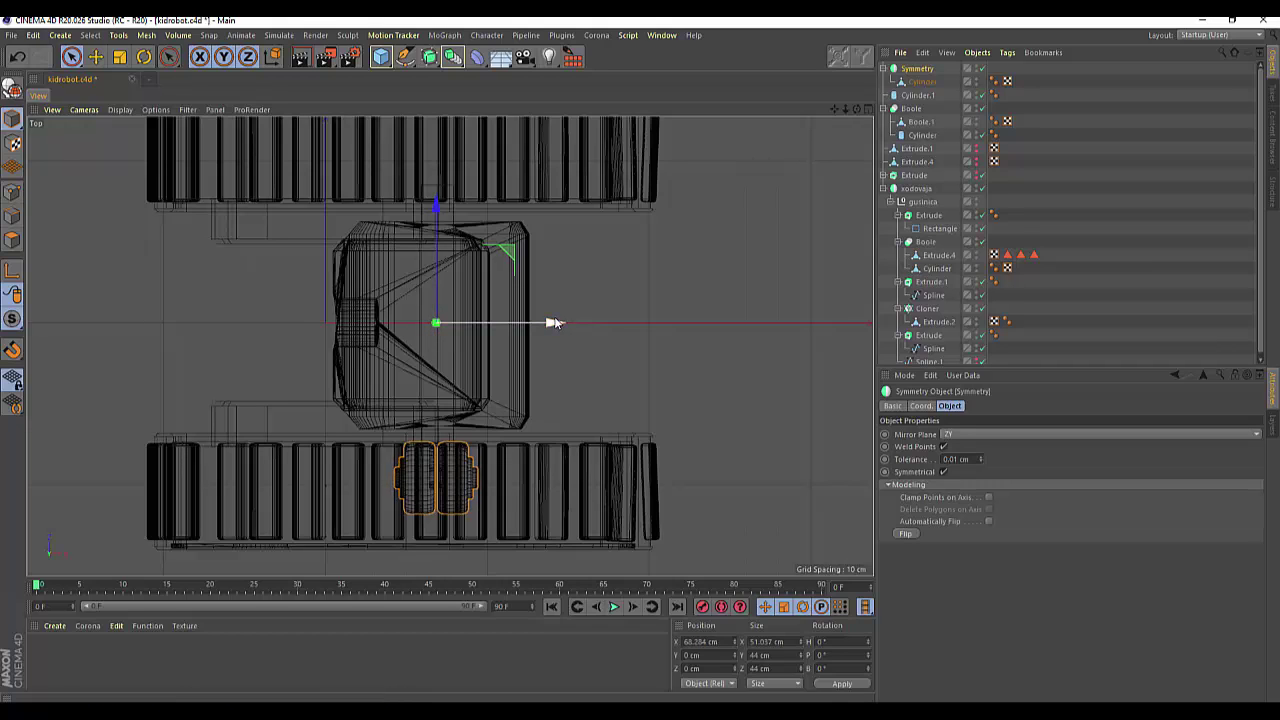
left_click(869, 115)
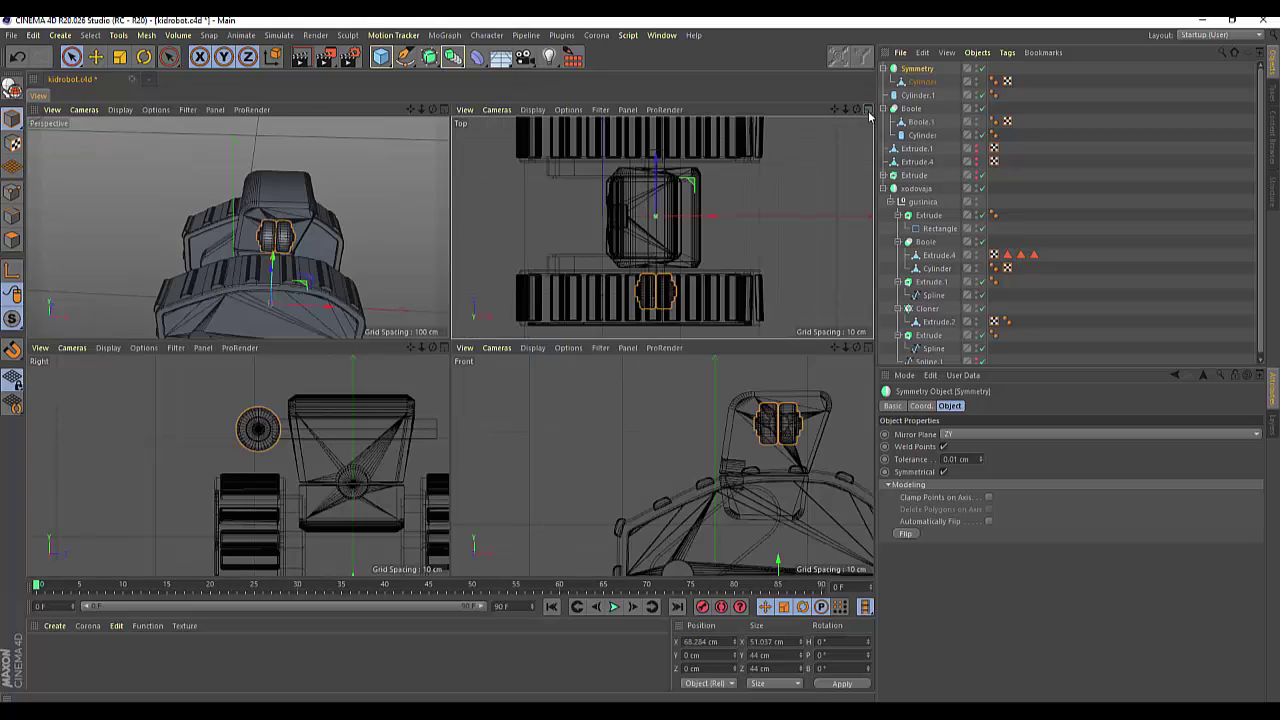
left_click(445, 113)
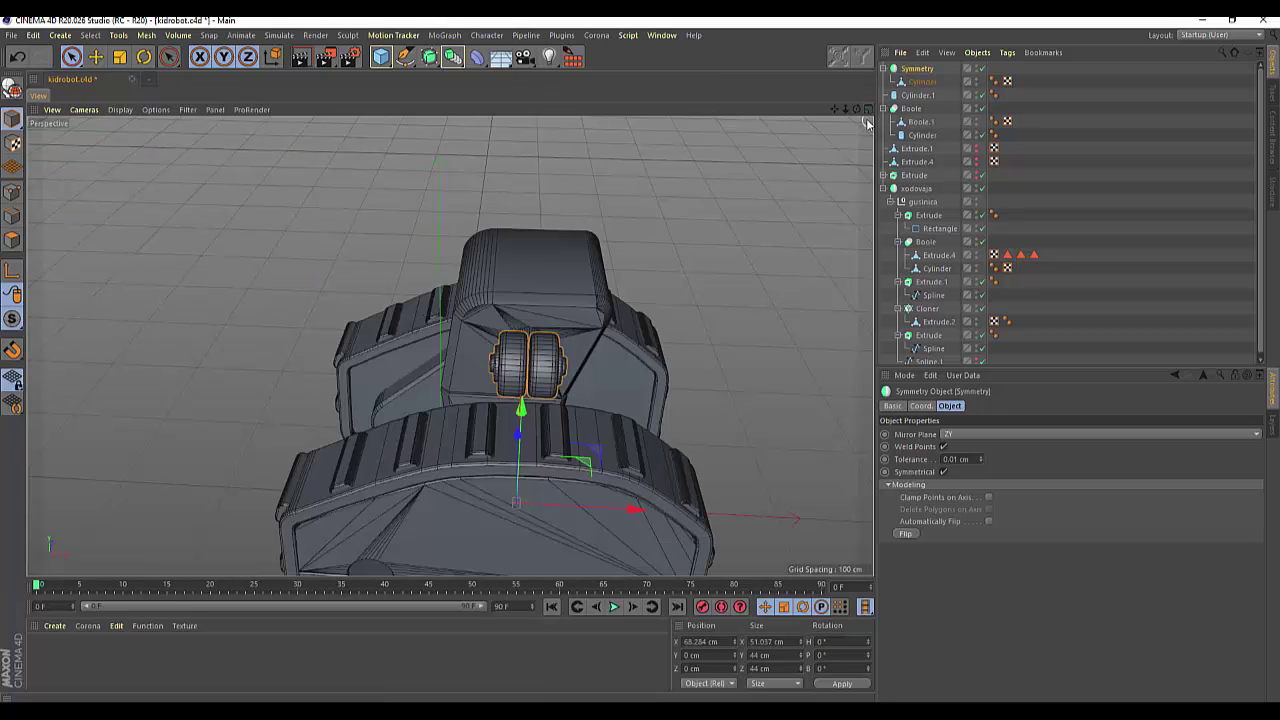
left_click_drag(864, 118, 450, 346, "alt")
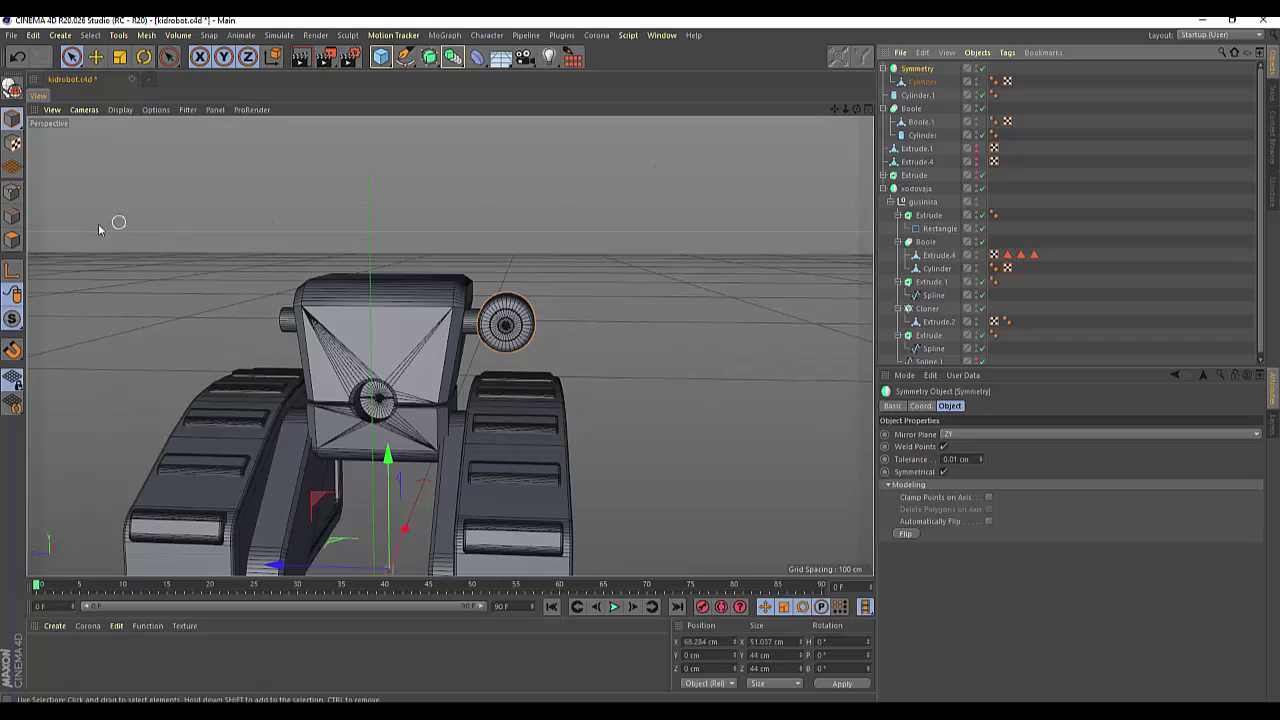
left_click_drag(270, 570, 266, 573)
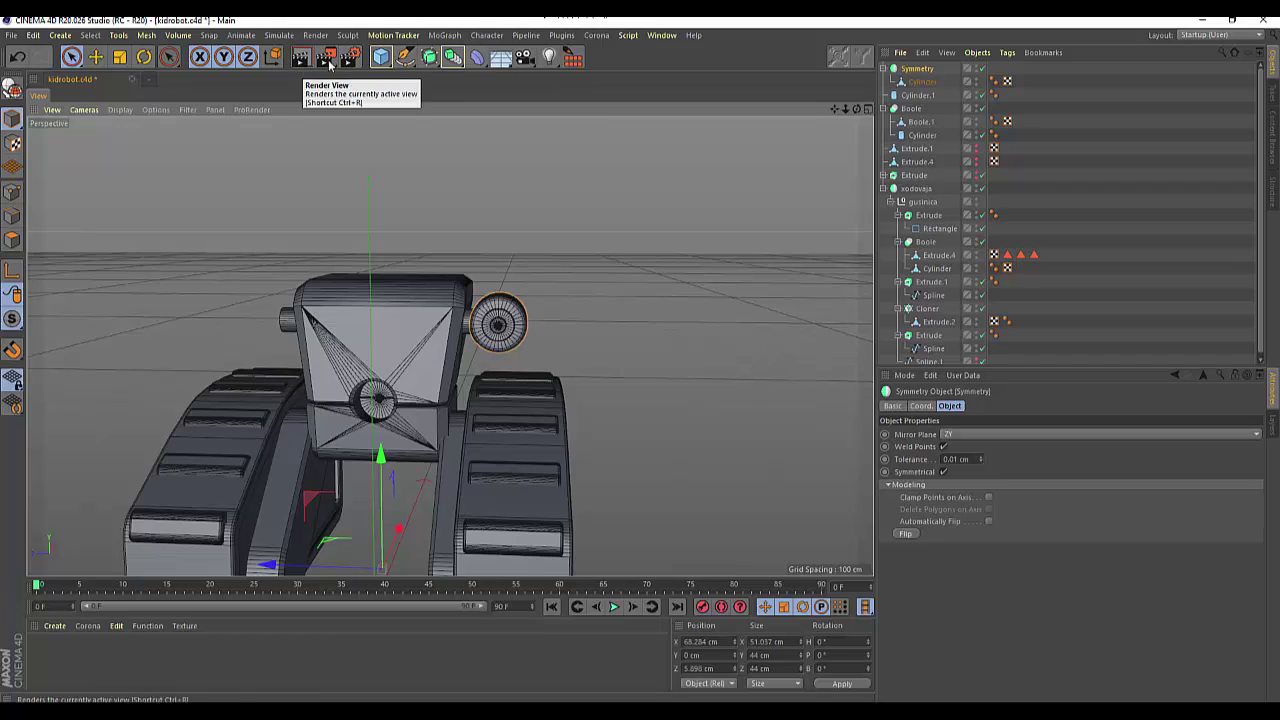
Add a Cone, widen its top radius into a truncated cone and scale it down.
left_click(381, 57)
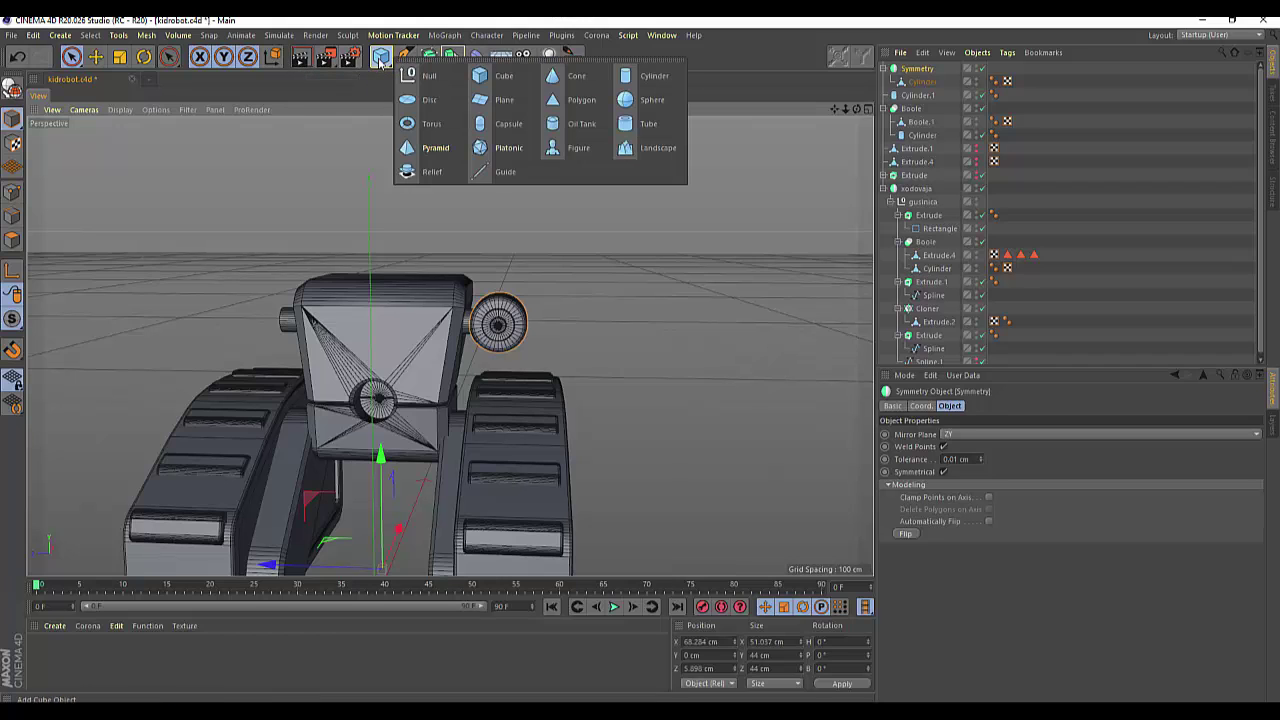
left_click(558, 86)
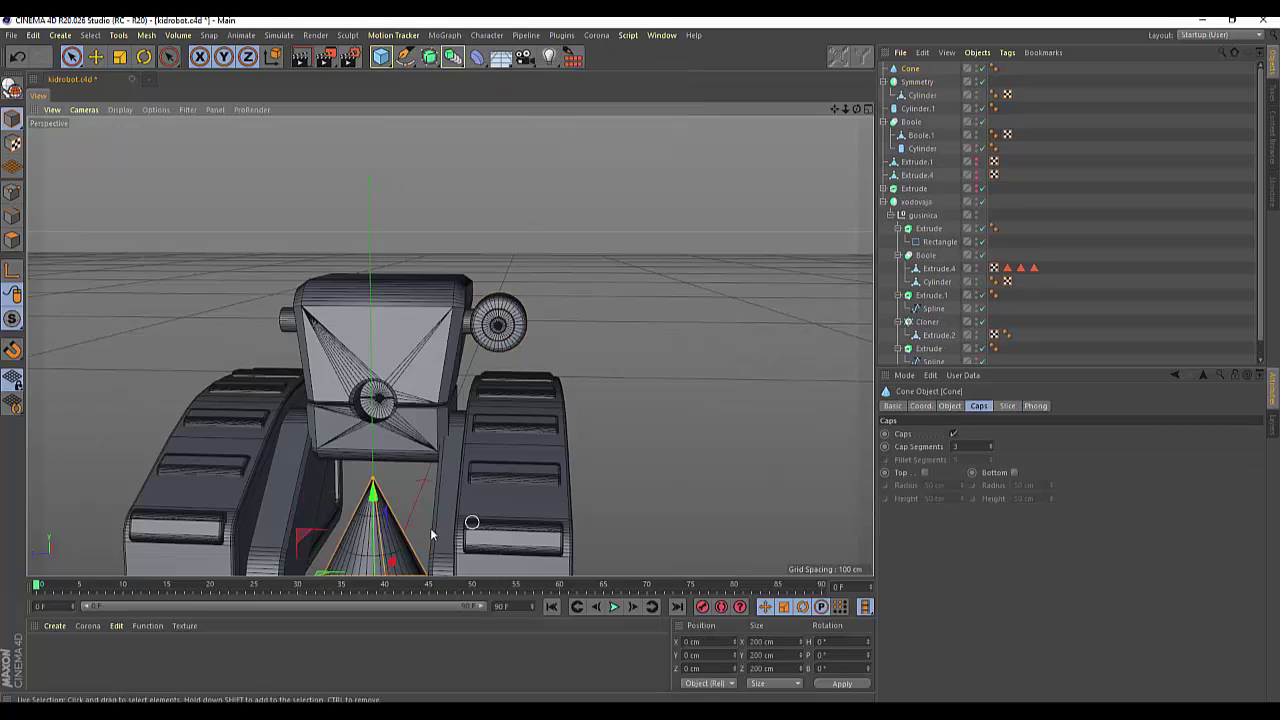
left_click_drag(372, 450, 443, 160)
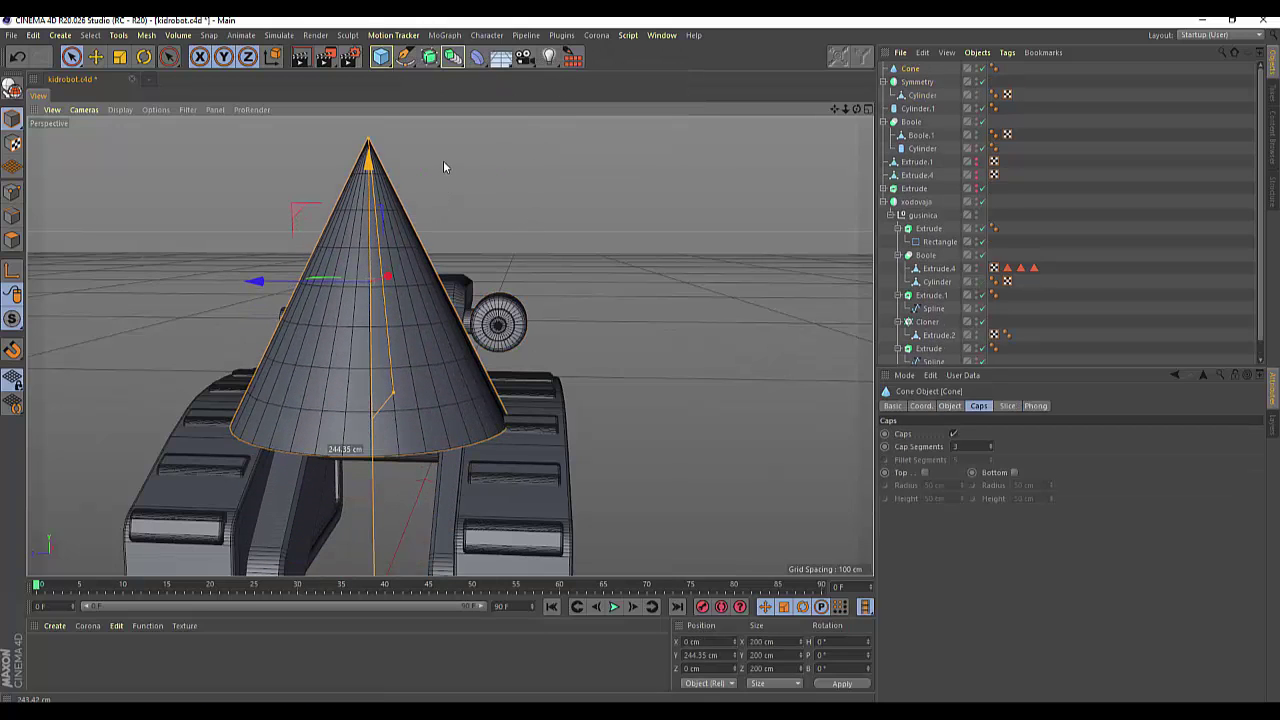
left_click(950, 405)
left_click_drag(1003, 434, 791, 196)
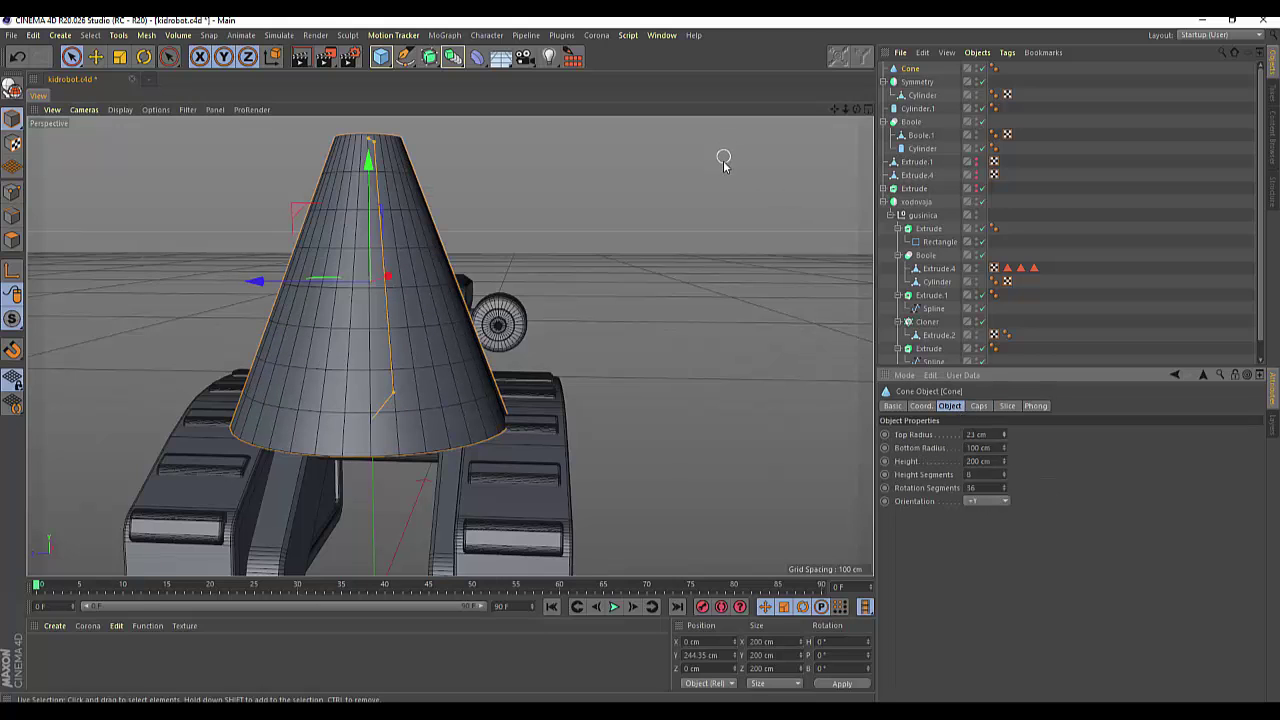
left_click(119, 57)
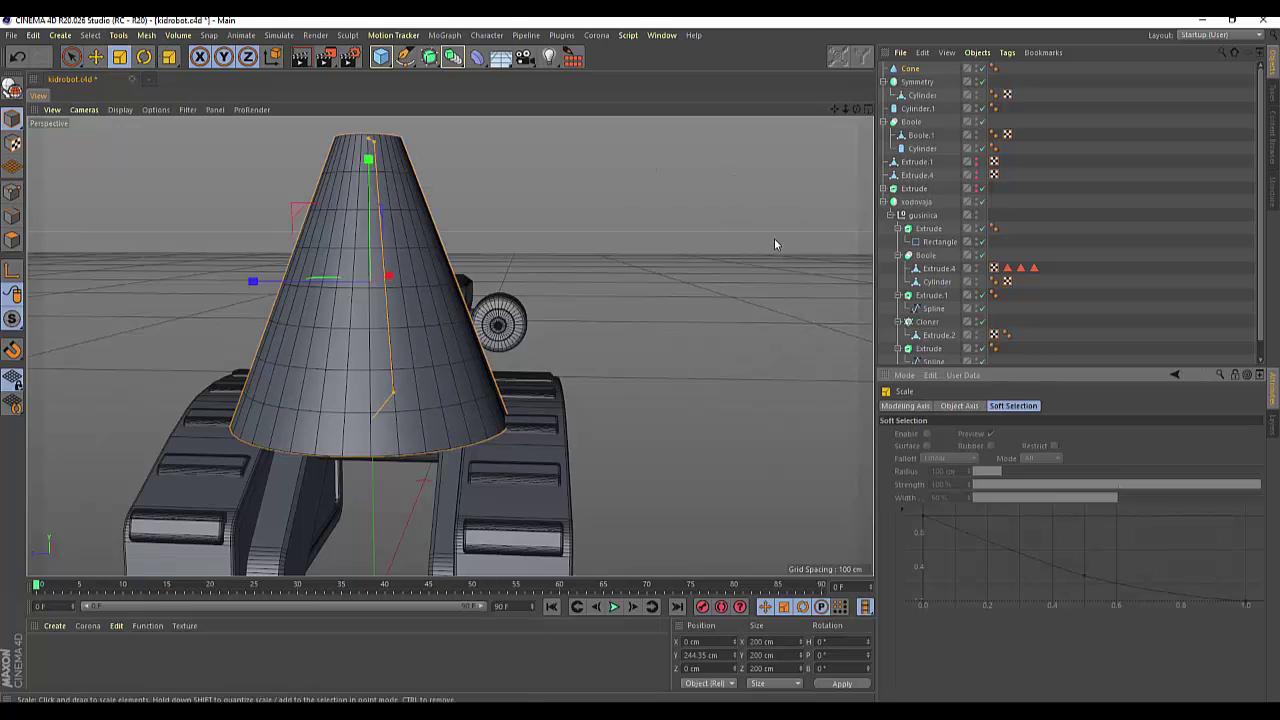
mouse_move(774, 238)
left_mouse_down()
mouse_move(686, 283)
mouse_move(449, 462)
left_mouse_up()
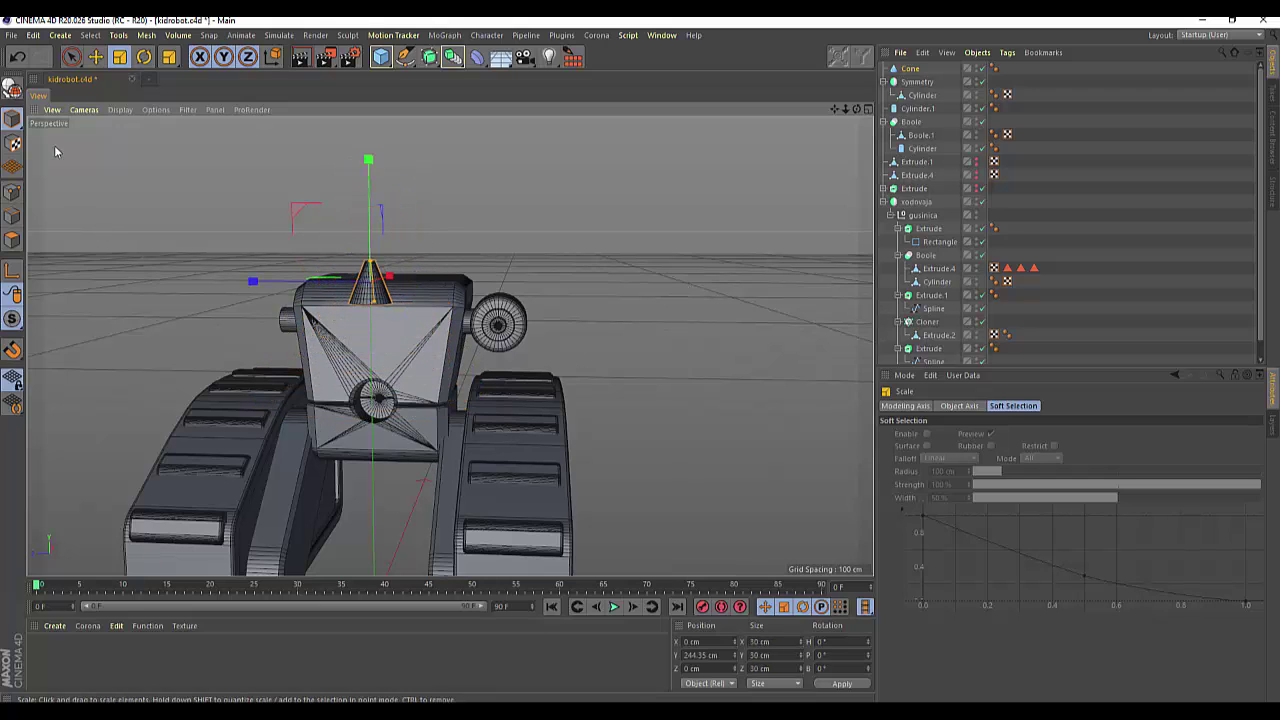
Place the cone beside the side knob with 32.226 cm height, 8.45 cm top and 15 cm base radius.
left_click(71, 57)
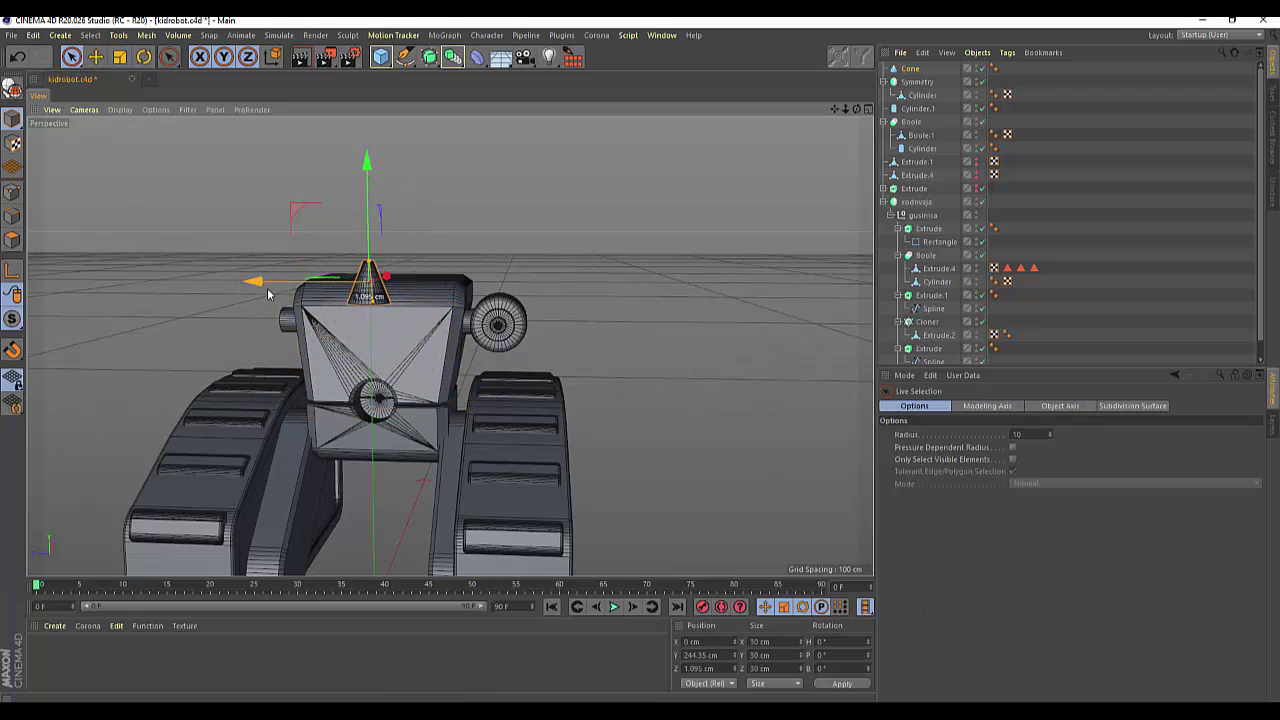
left_click_drag(251, 283, 411, 340)
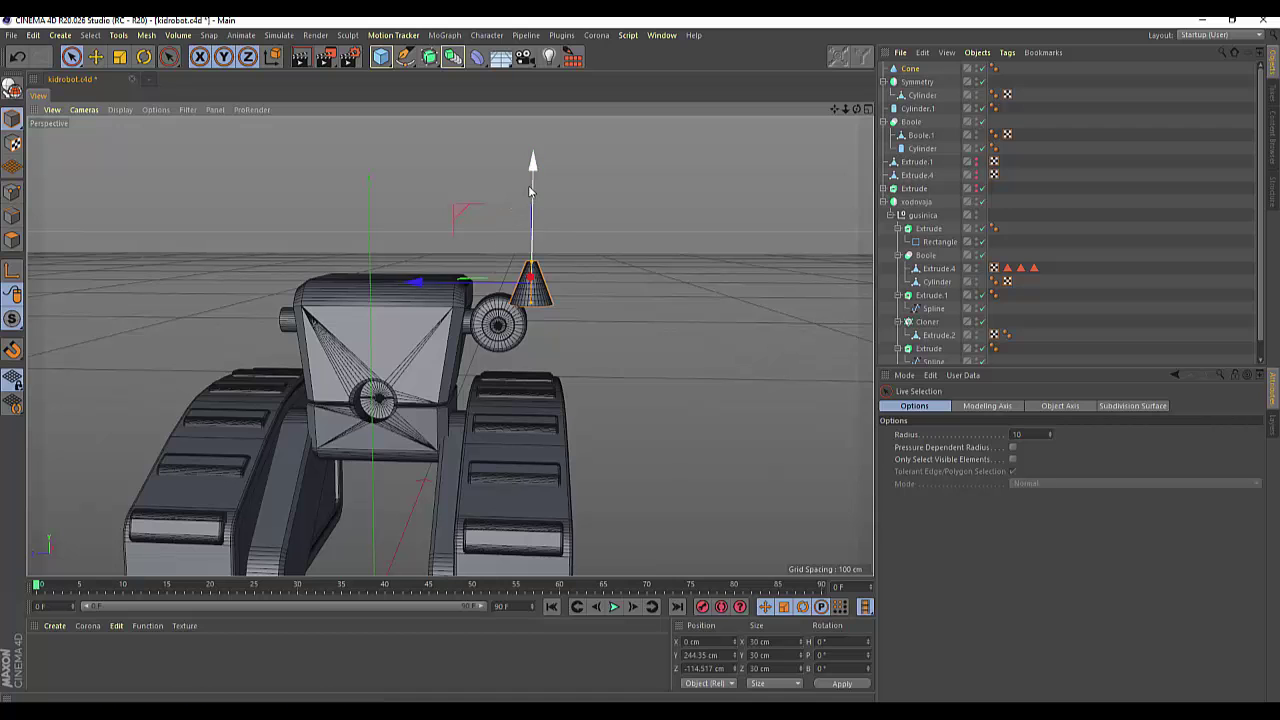
left_click_drag(535, 186, 537, 234)
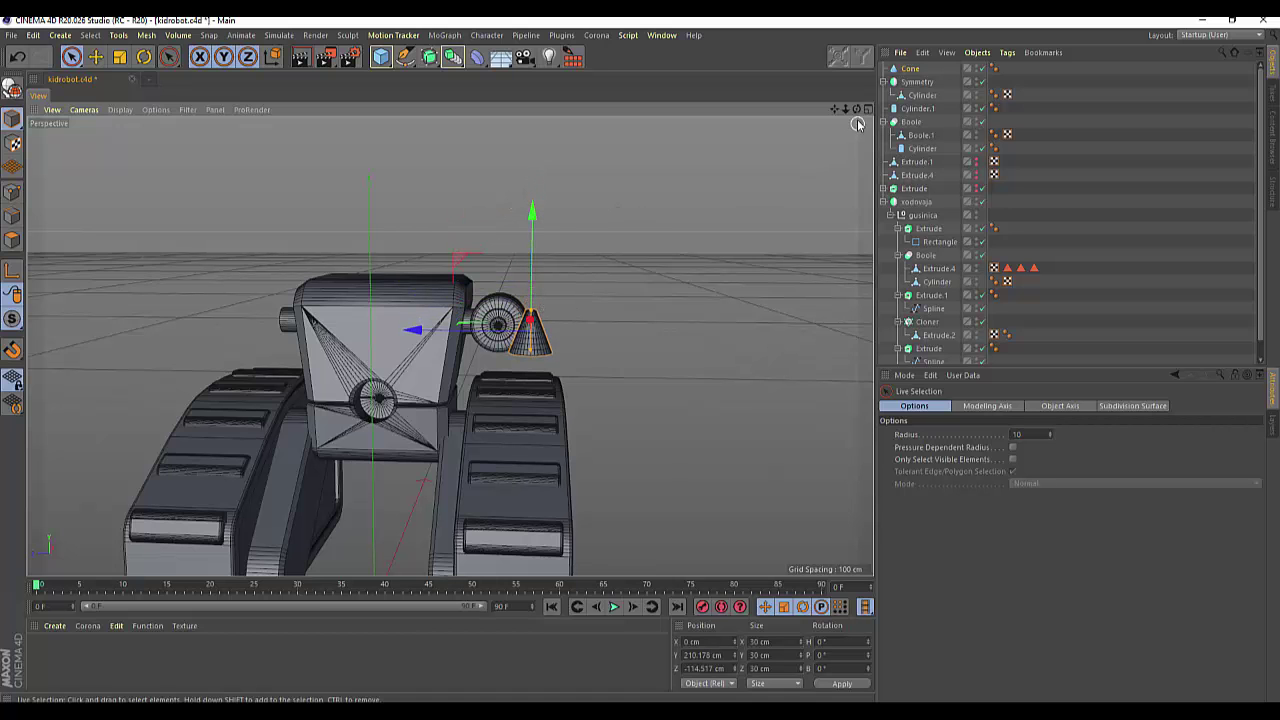
left_click_drag(856, 109, 640, 300)
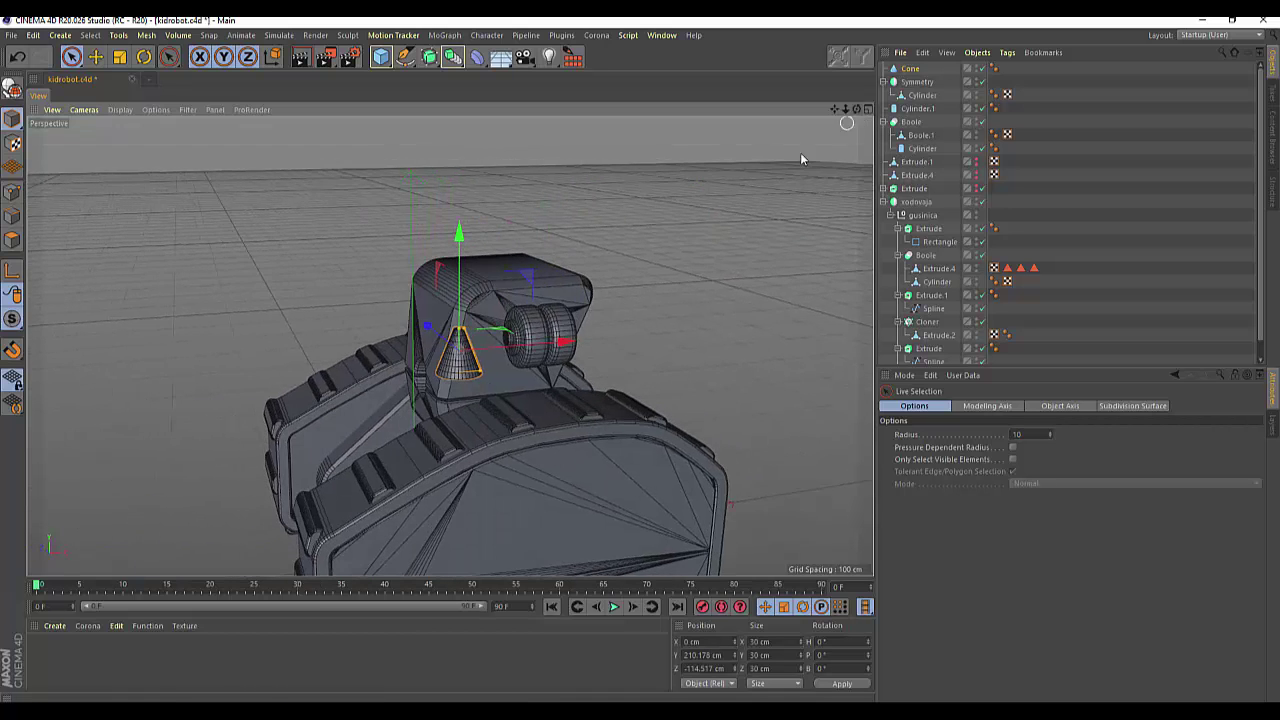
left_click_drag(570, 347, 663, 352)
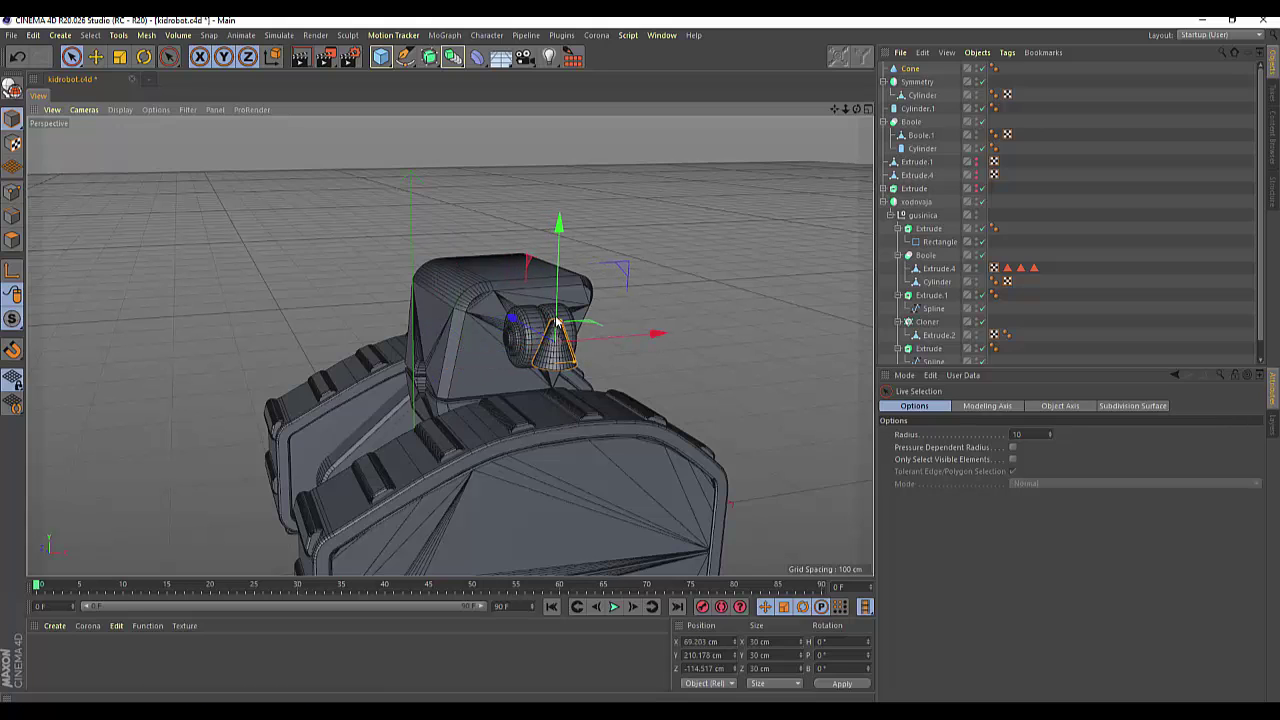
left_click_drag(557, 322, 558, 358)
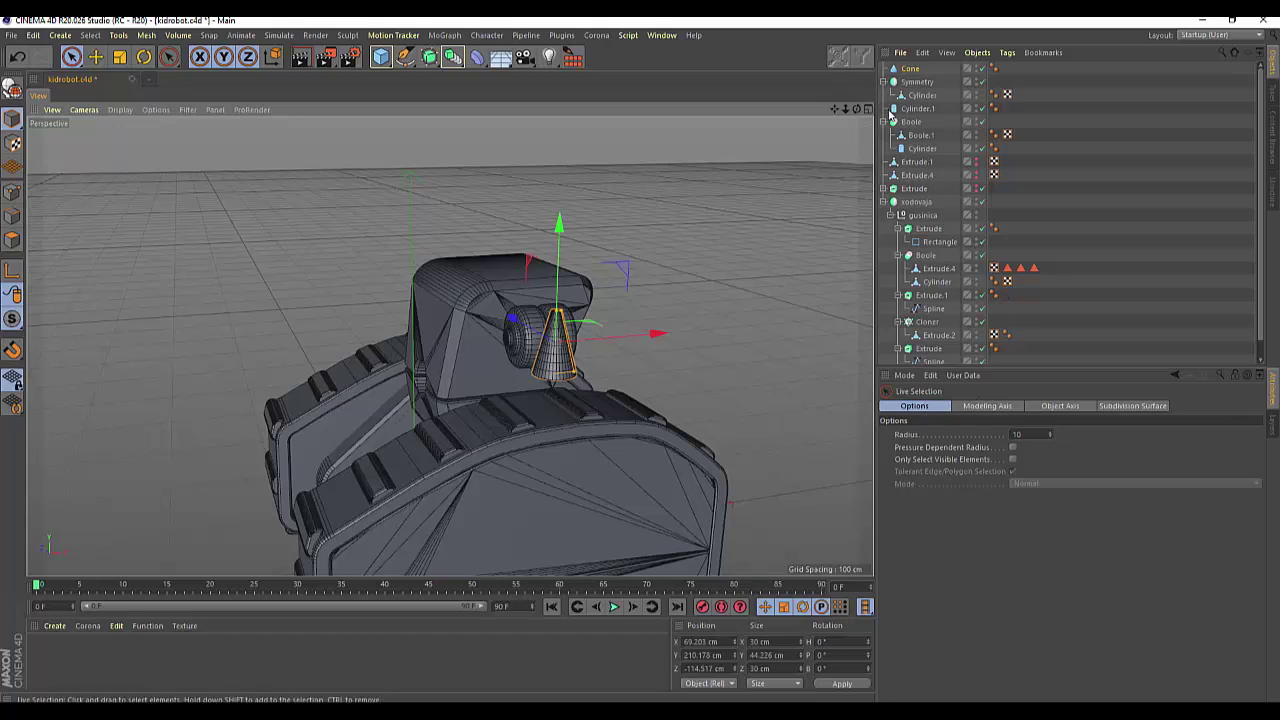
left_click(912, 69)
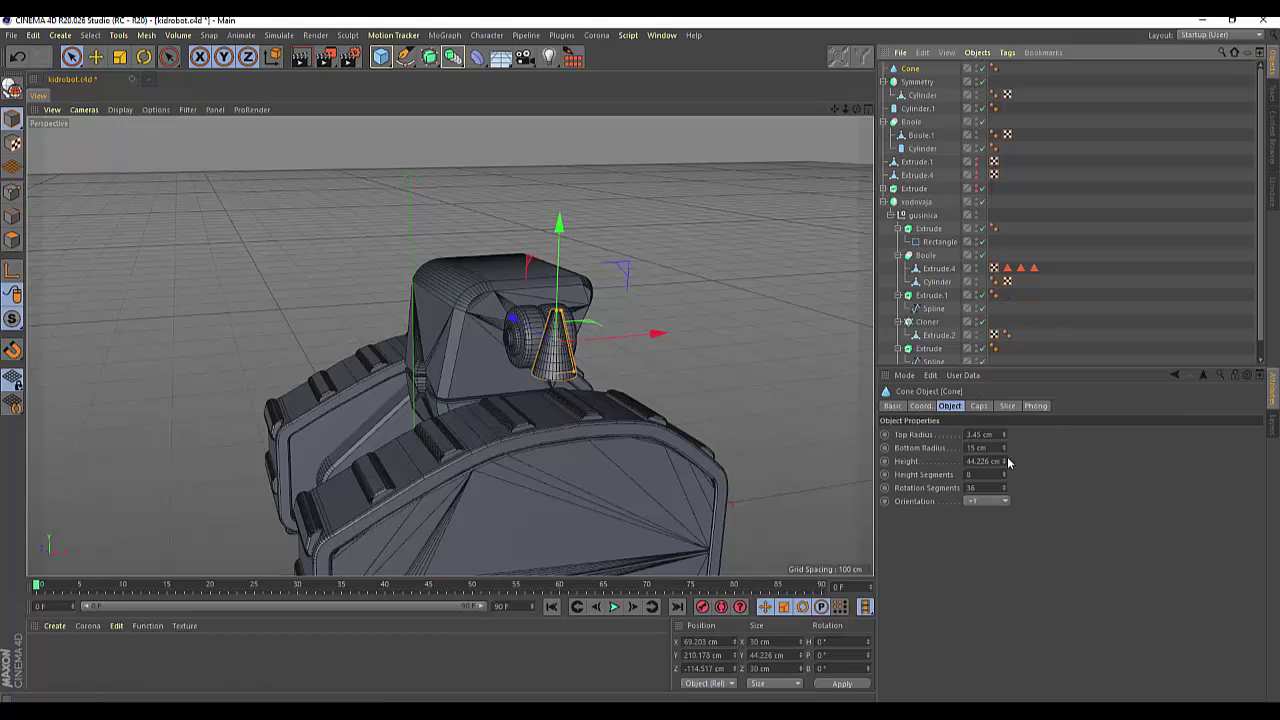
left_click_drag(1005, 436, 1040, 436)
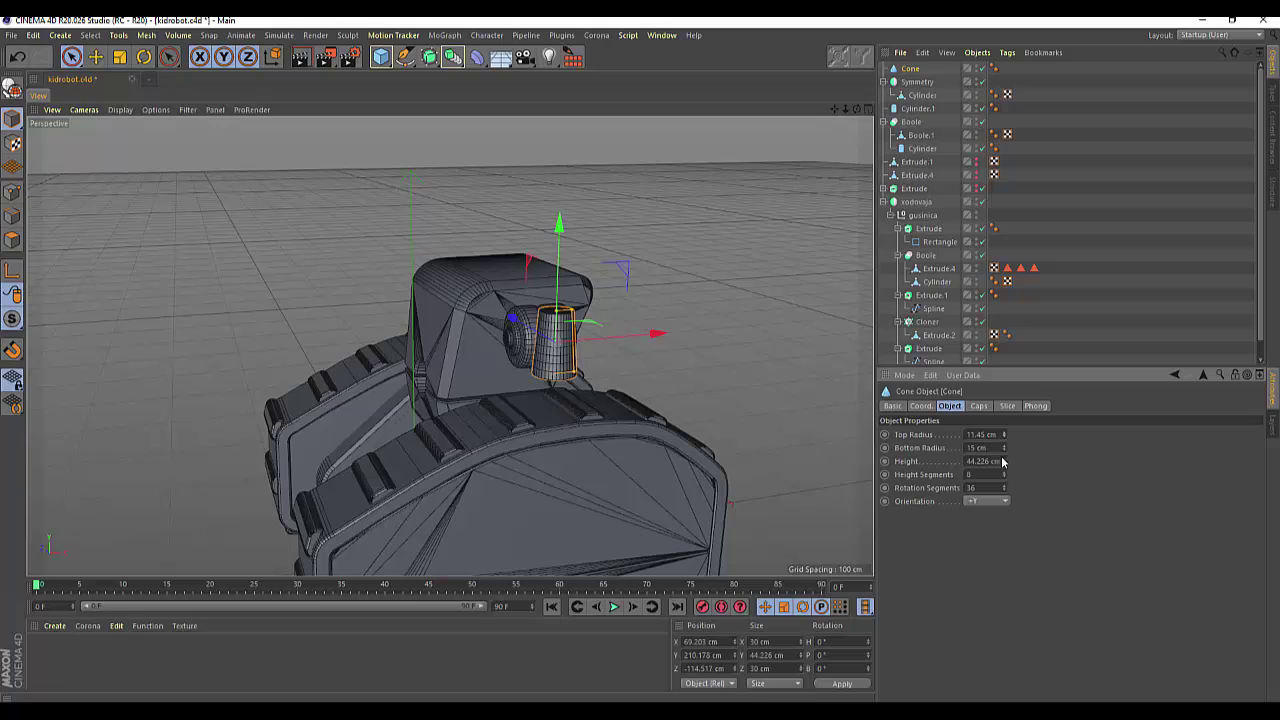
mouse_move(1004, 449)
left_mouse_down()
mouse_move(985, 438)
mouse_move(984, 462)
left_mouse_up()
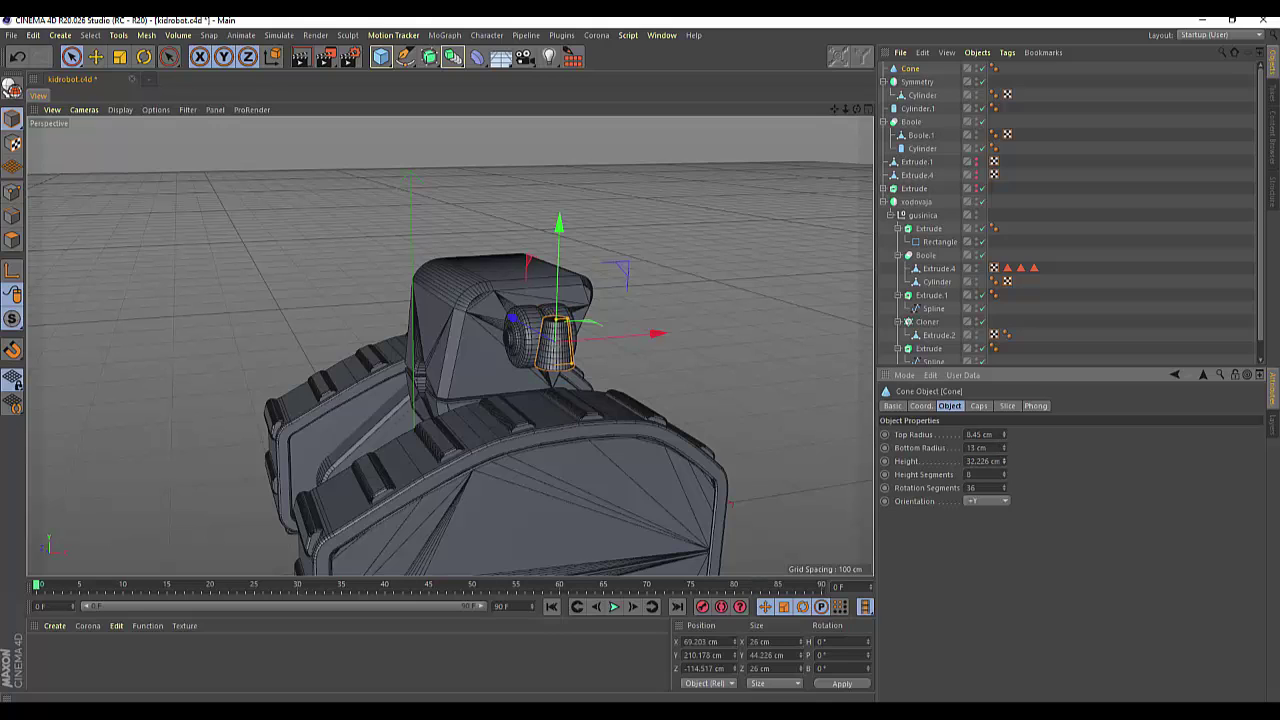
mouse_move(560, 320)
left_mouse_down("alt")
mouse_move(450, 346)
mouse_move(745, 147)
left_mouse_up("alt")
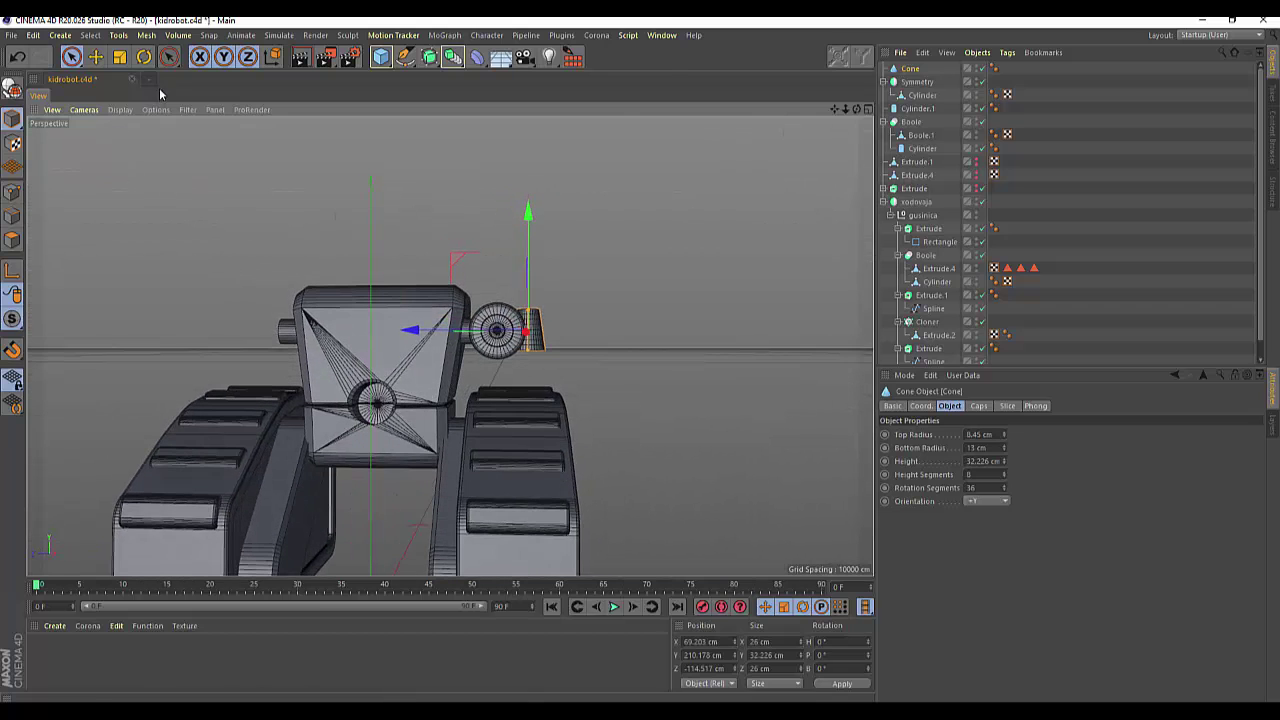
Tilt the cone to about -60° pitch and fit it against the knob at Y 195.293 cm.
left_click(144, 58)
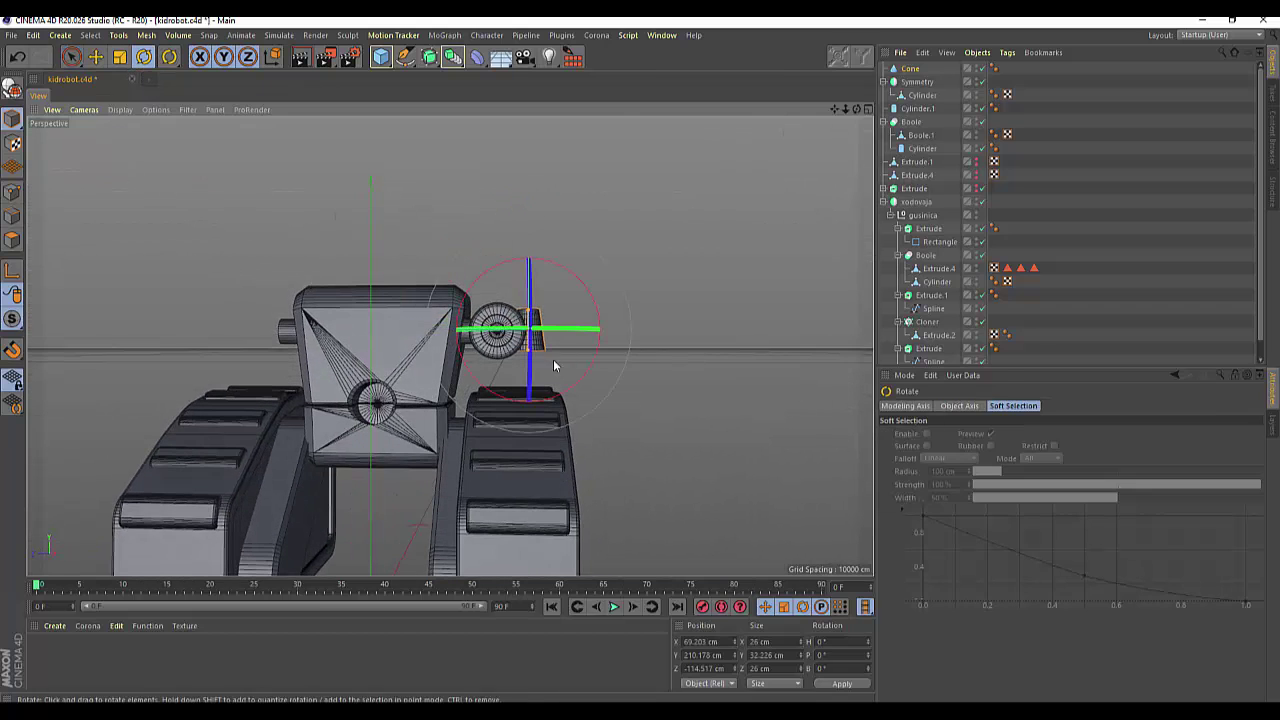
mouse_move(597, 308)
left_mouse_down()
mouse_move(538, 255)
mouse_move(545, 265)
left_mouse_up()
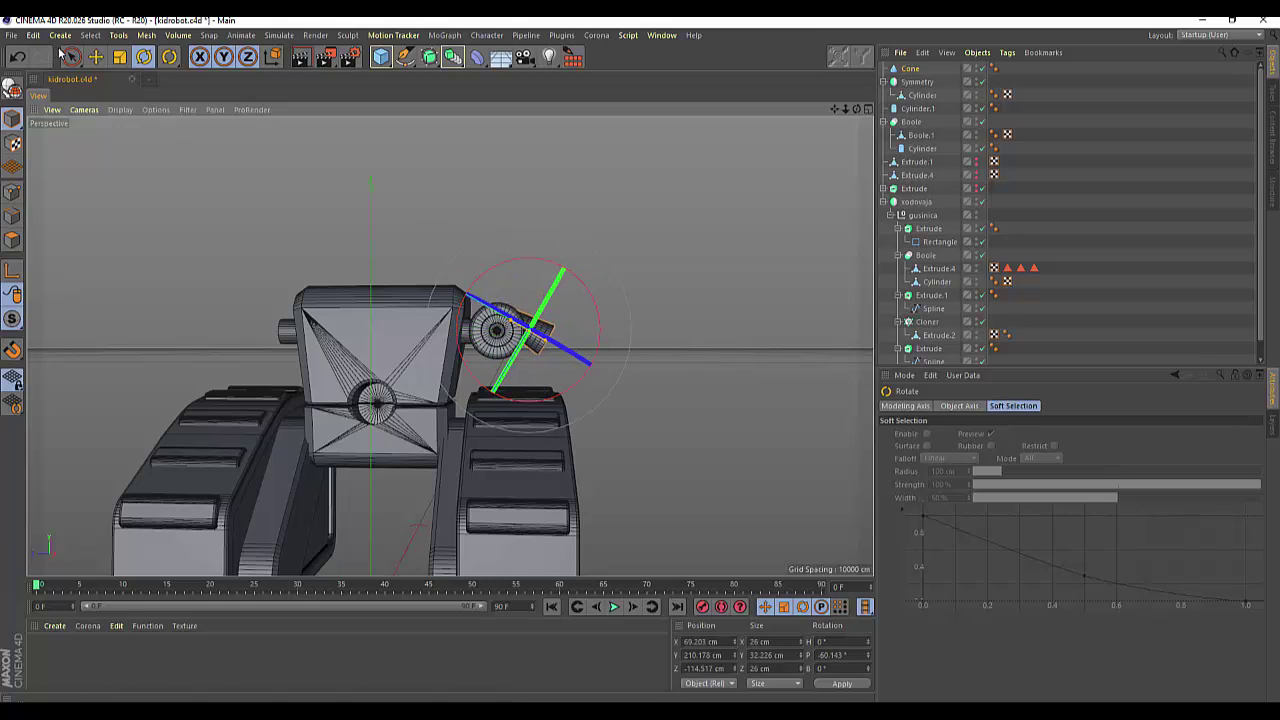
left_click(104, 57)
left_click_drag(480, 391, 462, 444)
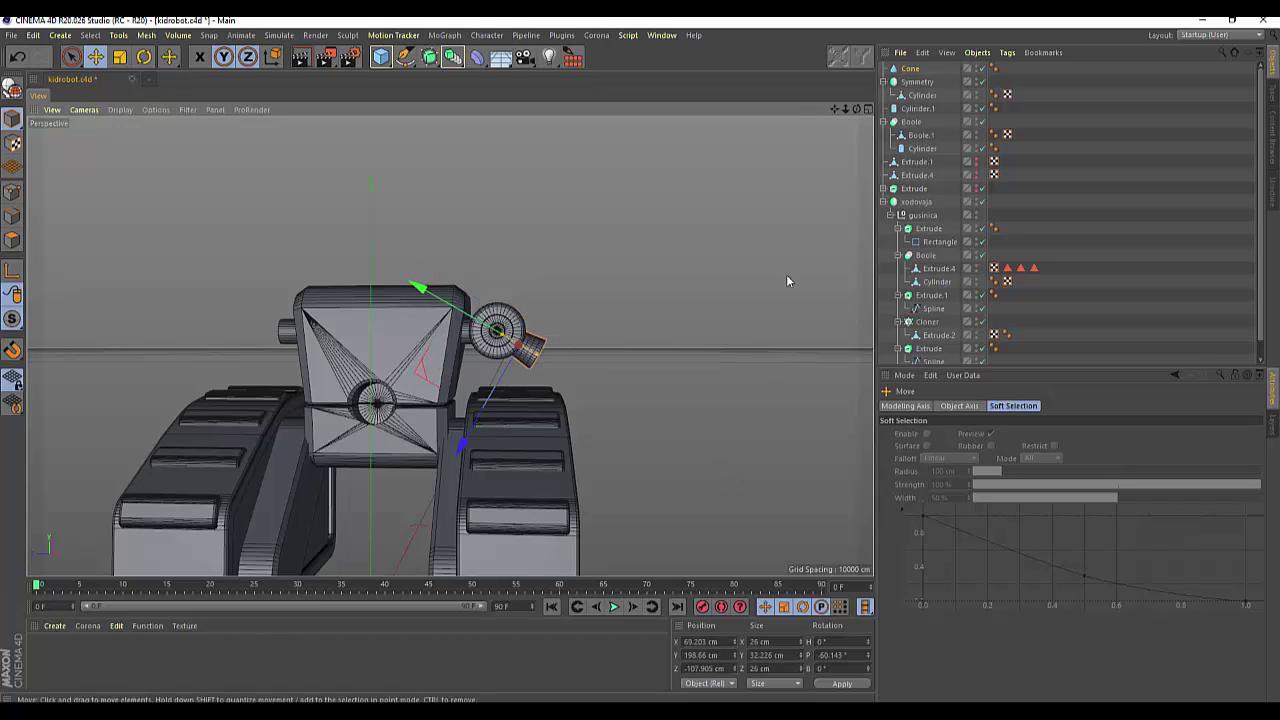
mouse_move(856, 109)
left_mouse_down()
mouse_move(450, 346)
mouse_move(853, 115)
left_mouse_up()
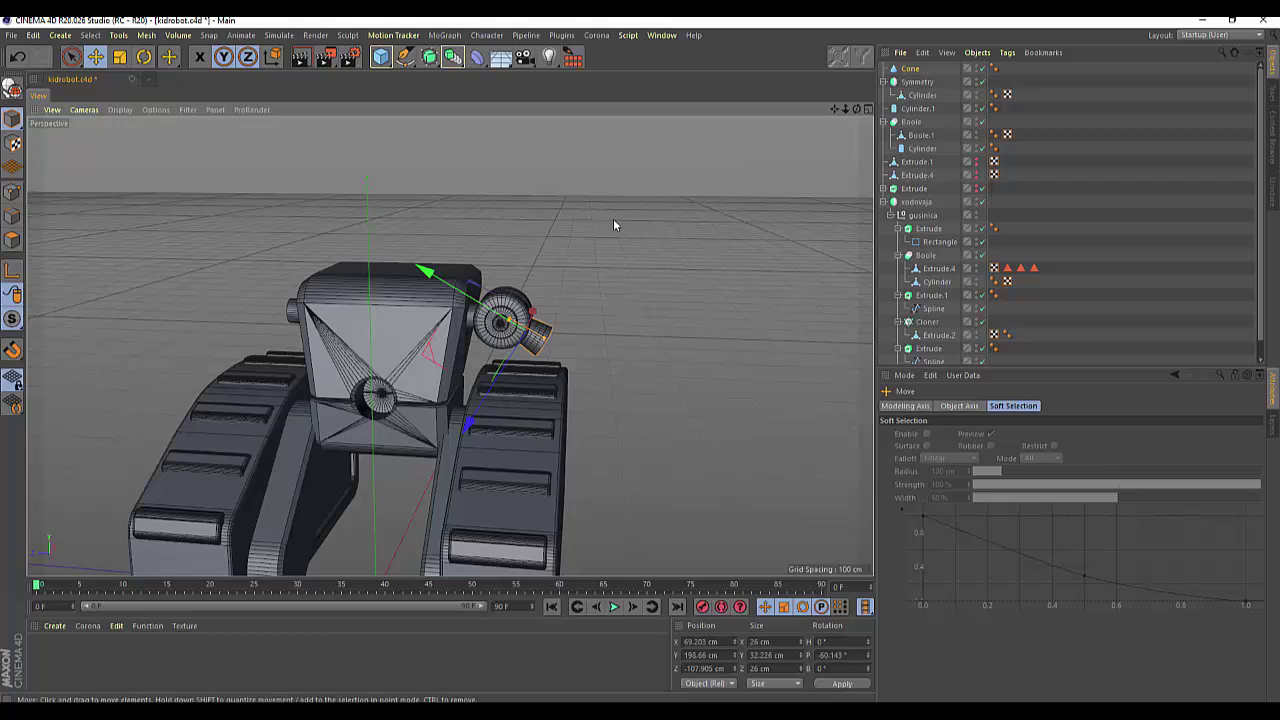
left_click_drag(428, 271, 440, 275)
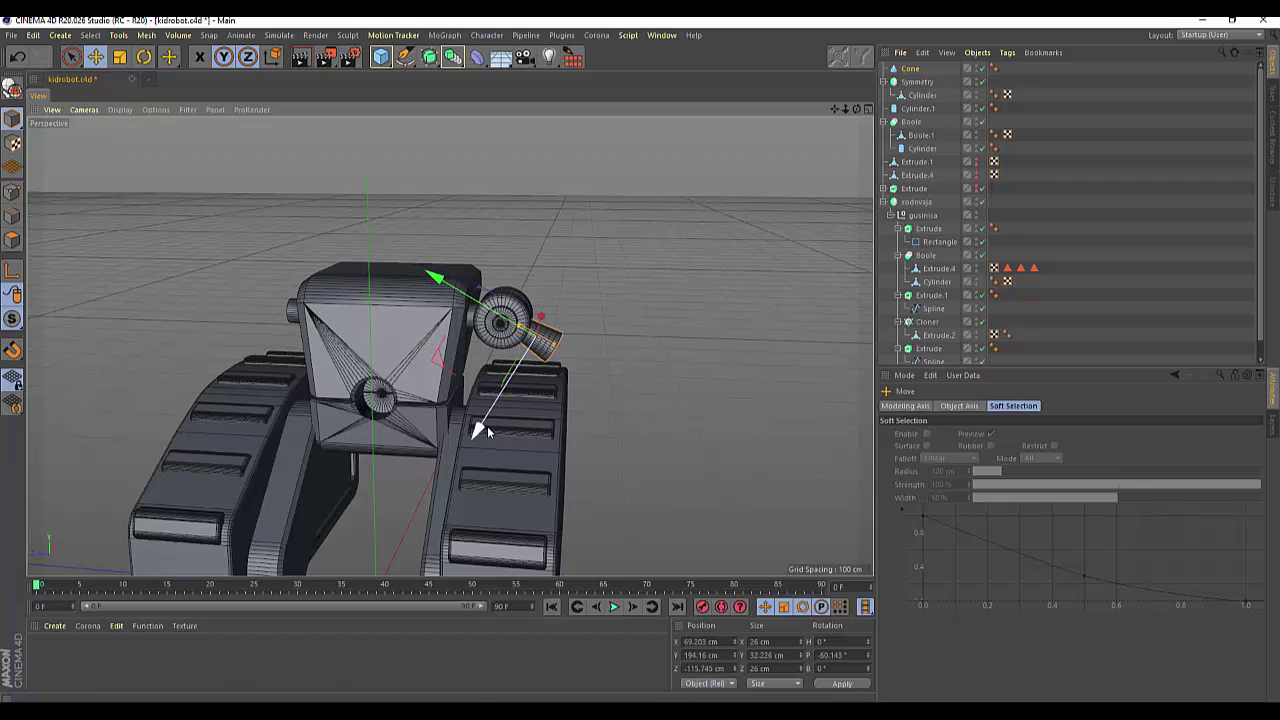
left_click_drag(479, 430, 478, 440)
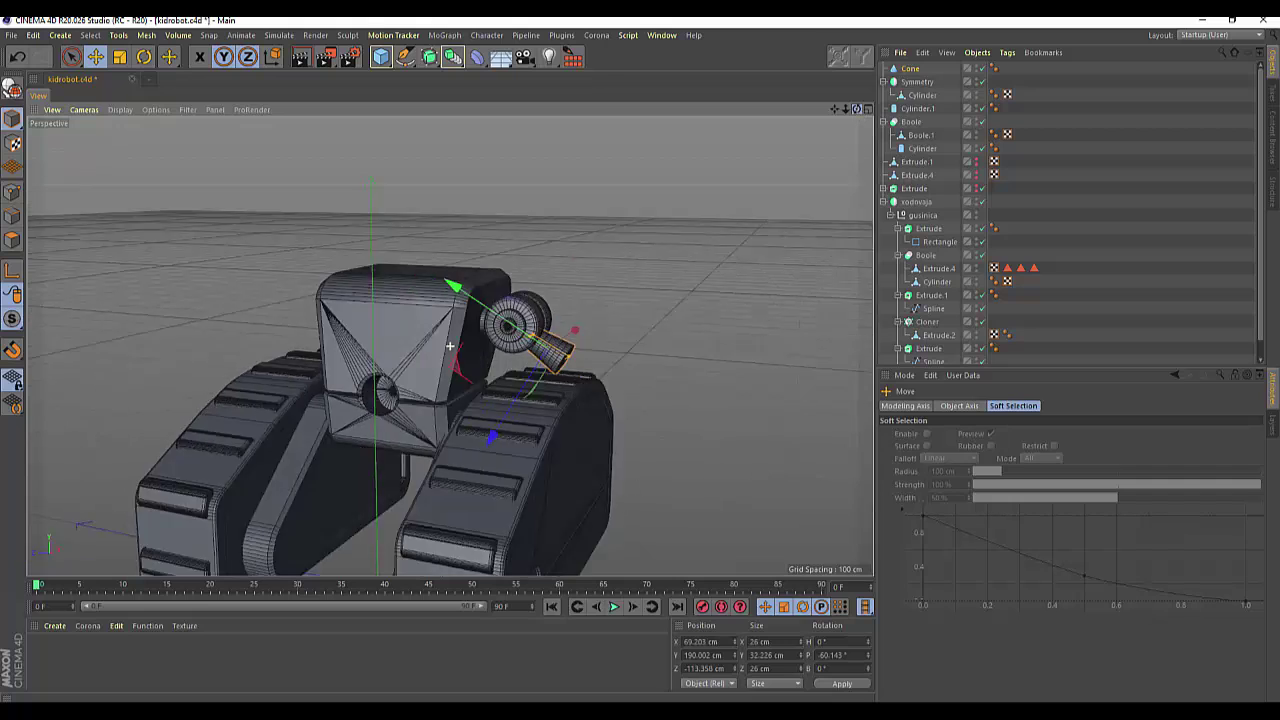
left_click_drag(856, 109, 800, 150)
left_click_drag(450, 346, 450, 346, "alt")
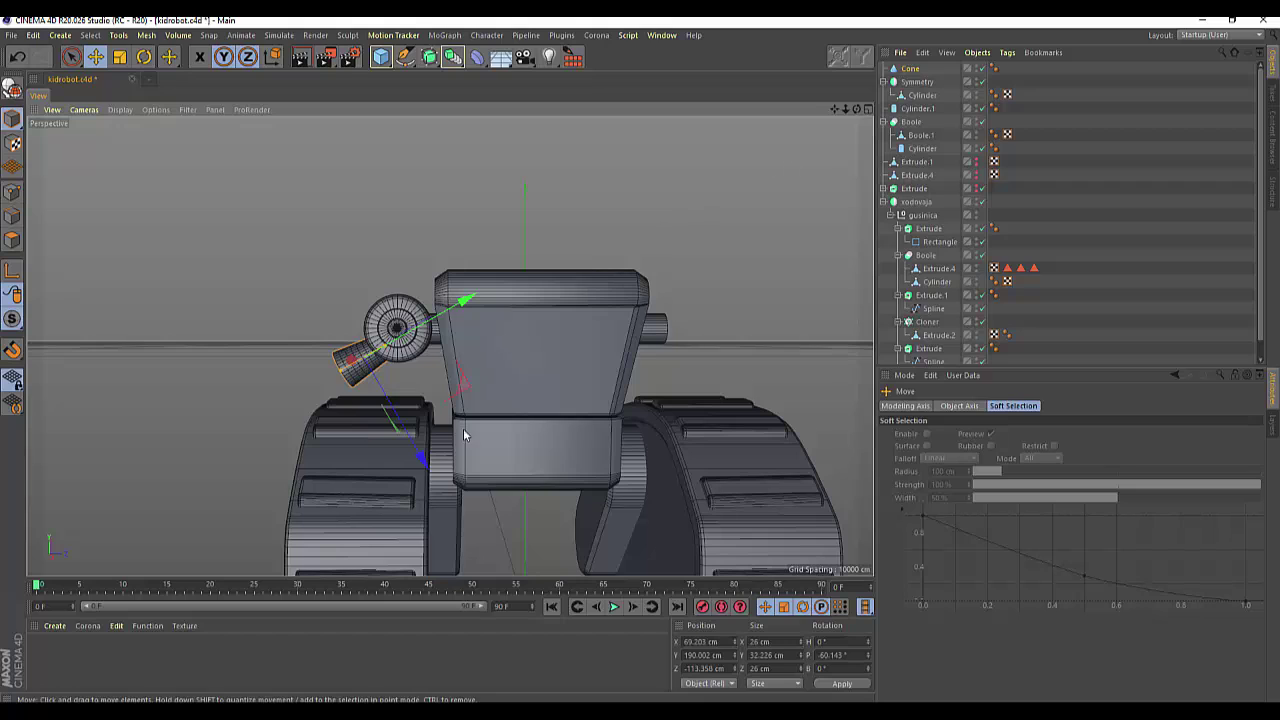
left_click_drag(423, 458, 420, 455)
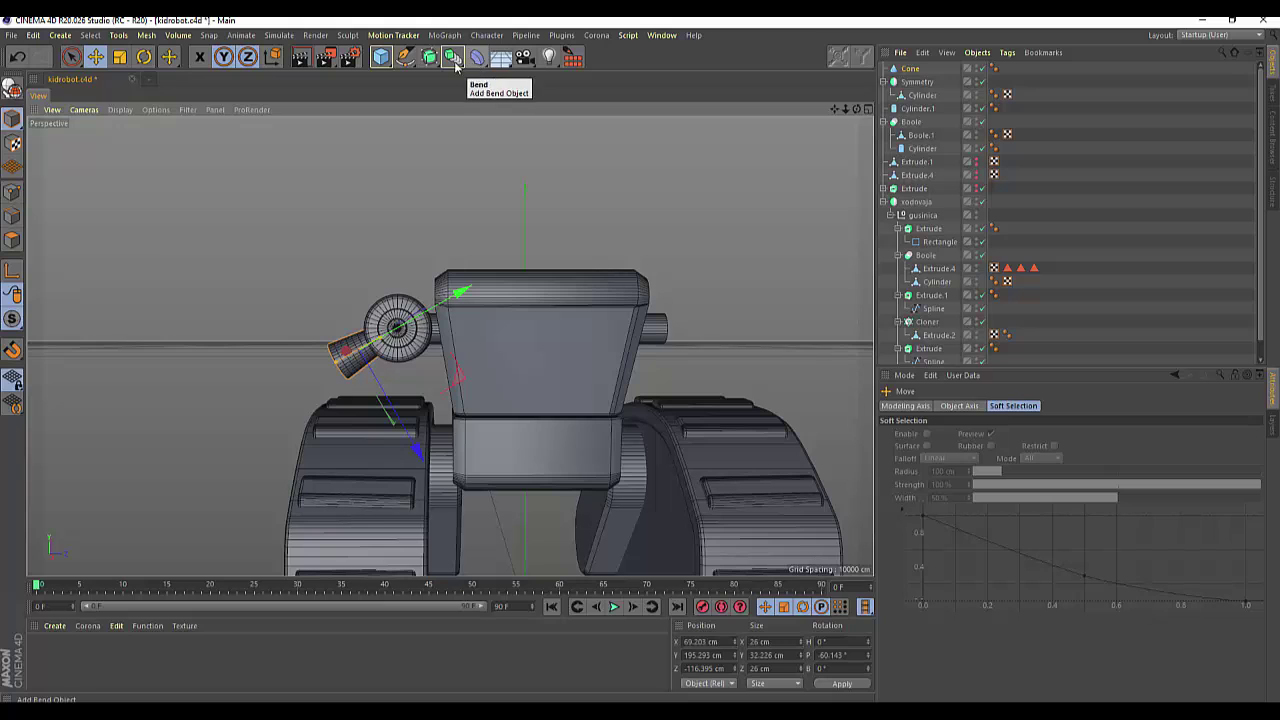
Add a Tube above the robot, orient it along Z and reduce its outer radius.
left_click(385, 62)
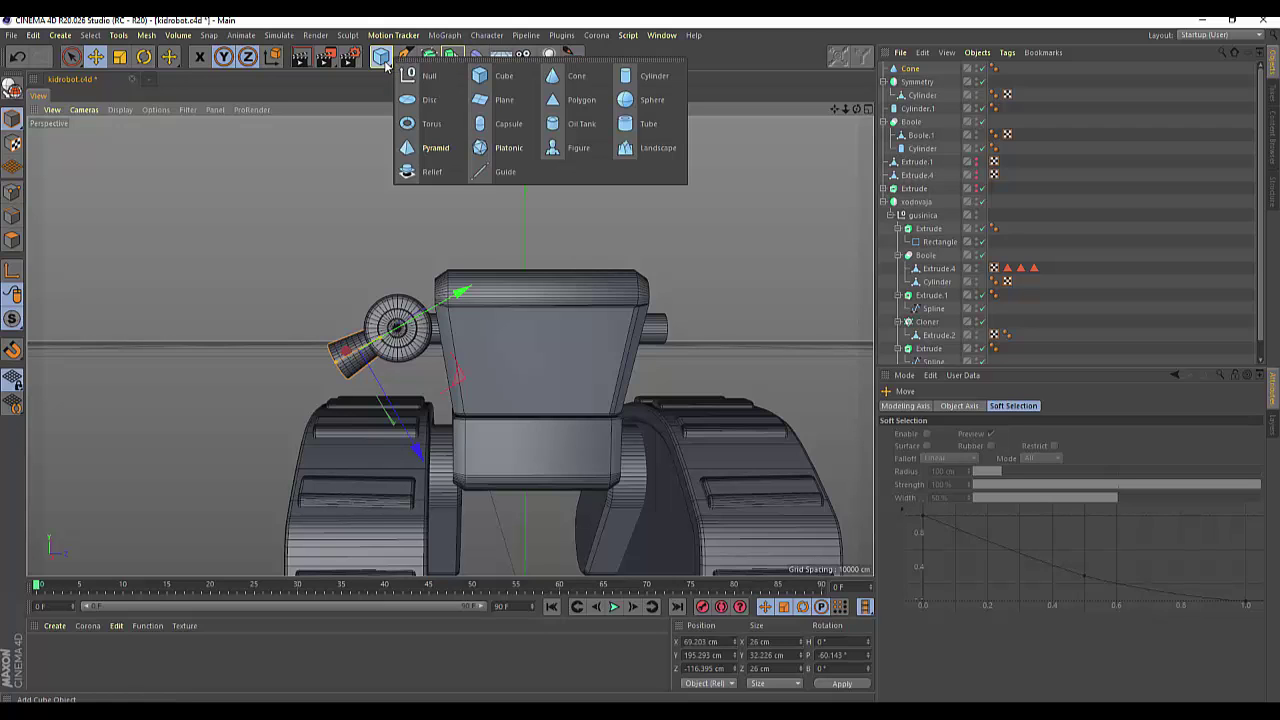
left_click(627, 124)
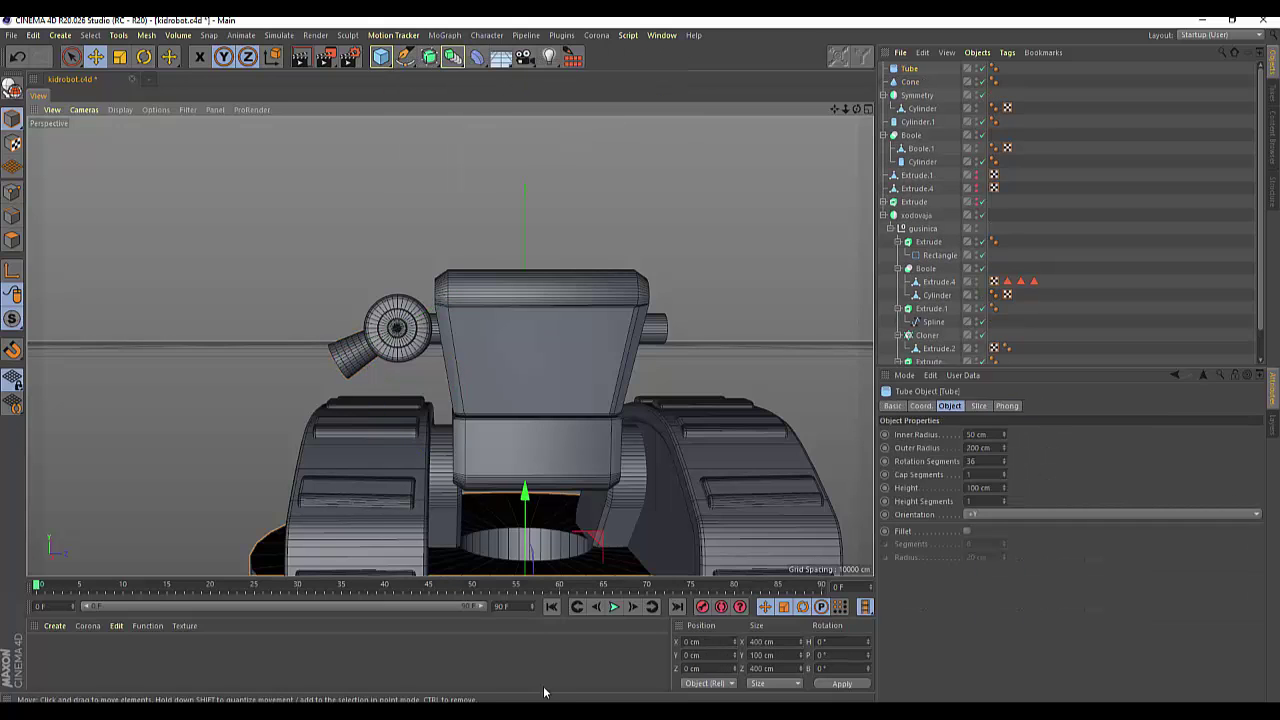
left_click_drag(524, 492, 426, 251)
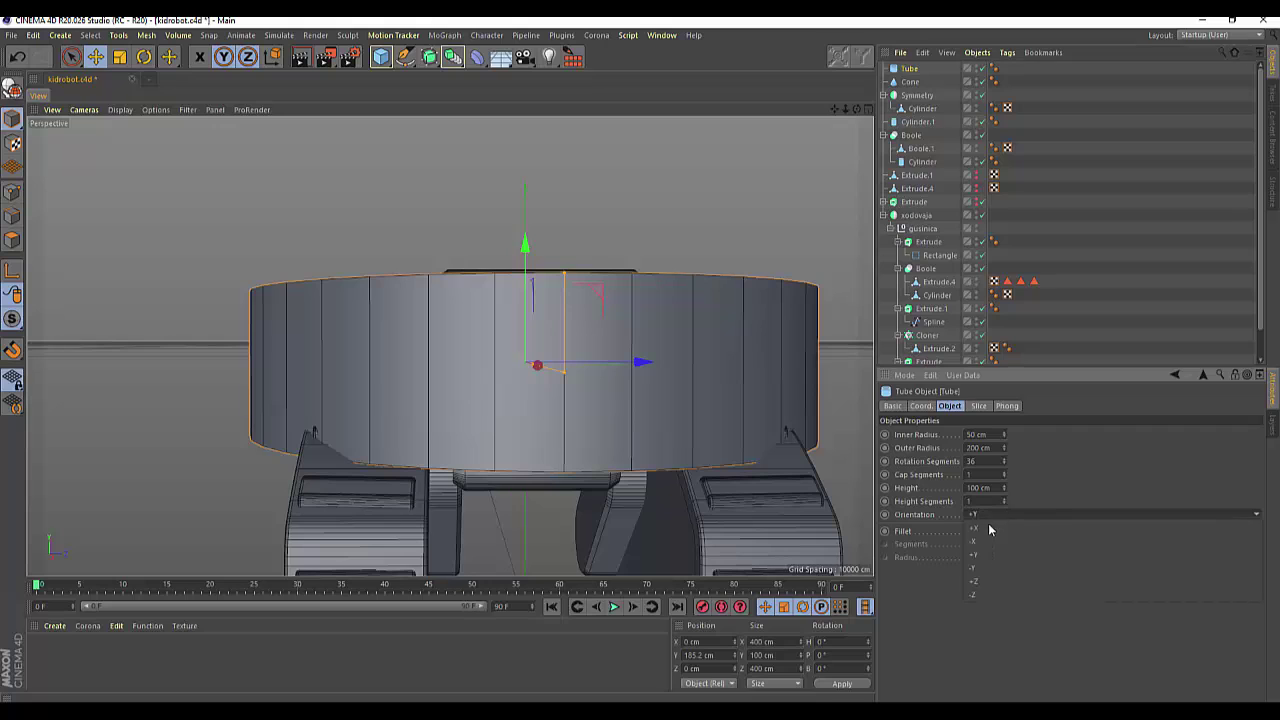
left_click(988, 524)
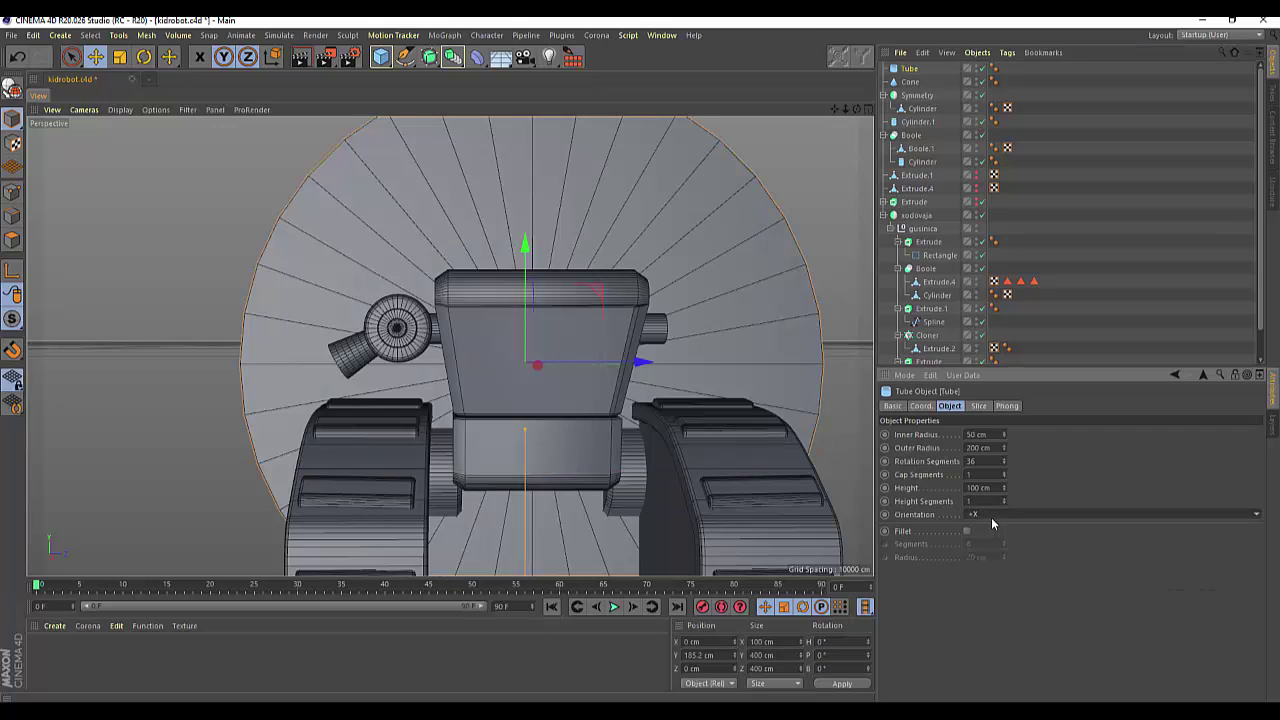
left_click(991, 517)
left_click(988, 581)
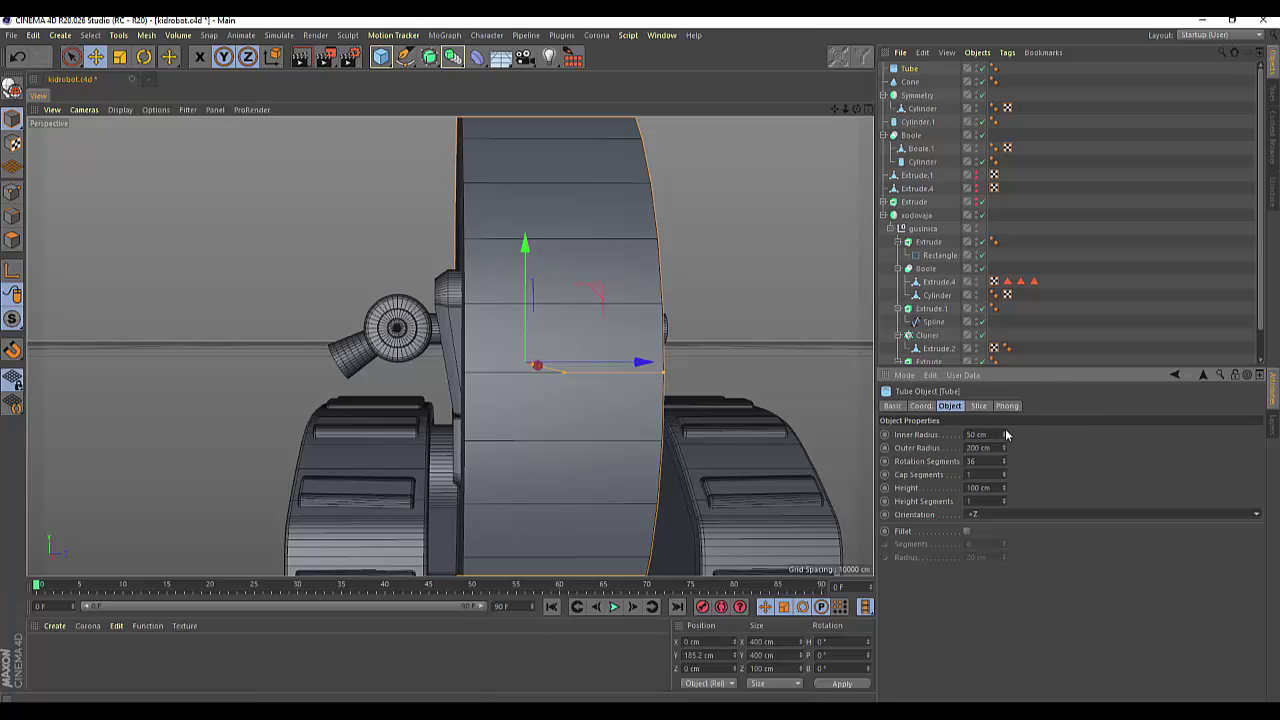
left_click_drag(1004, 448, 1004, 520)
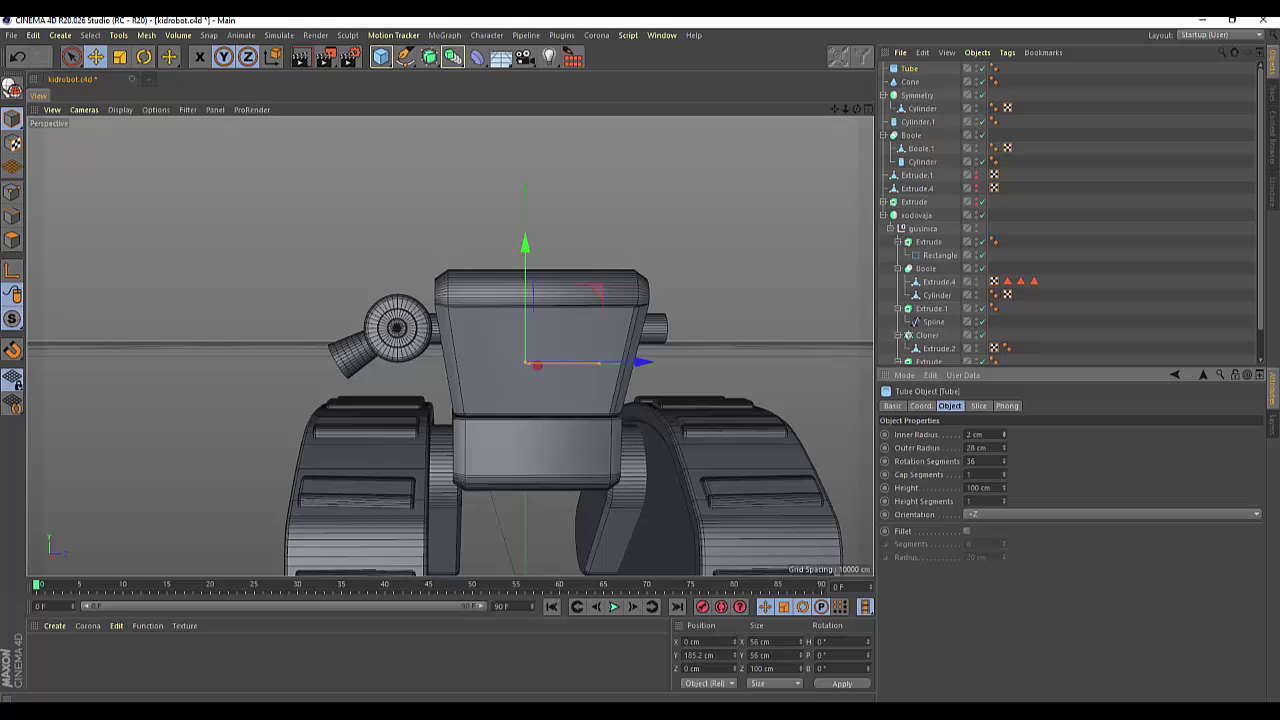
Slide the tube to the robot's front and flatten it into an 11 cm-tall ring with 16/28 cm radii.
left_click_drag(643, 363, 420, 365)
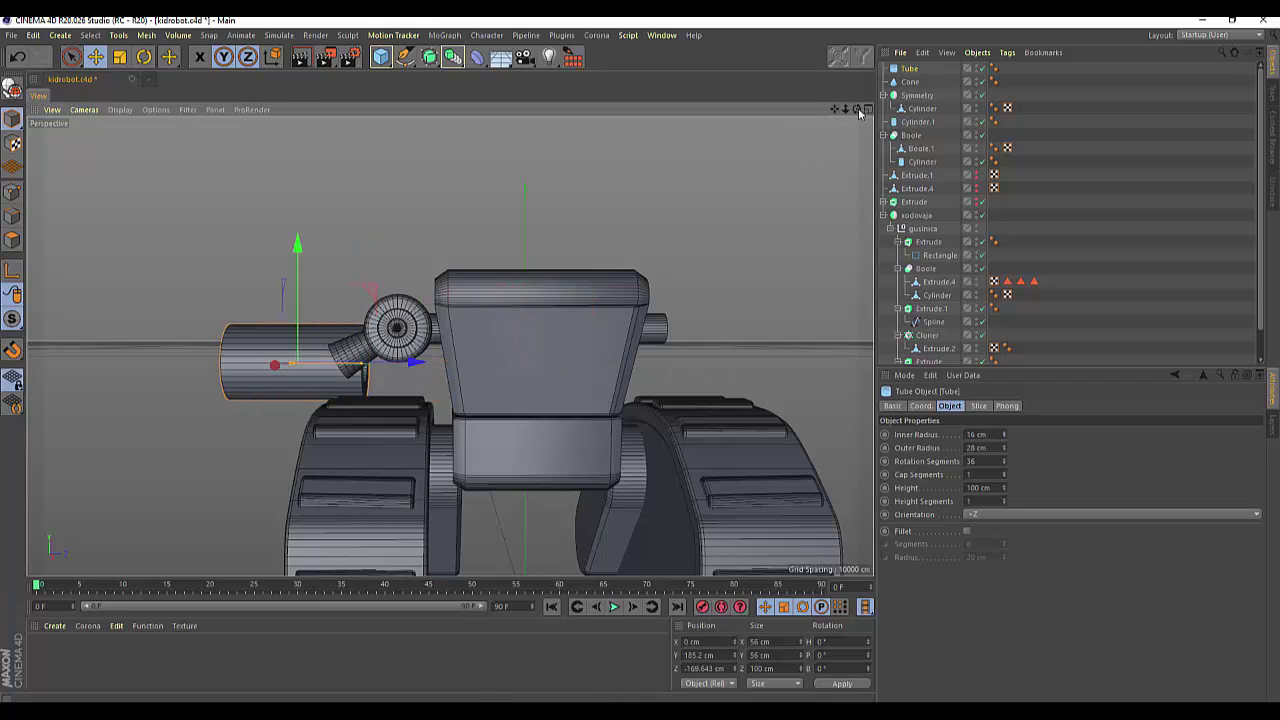
left_click_drag(858, 115, 450, 346)
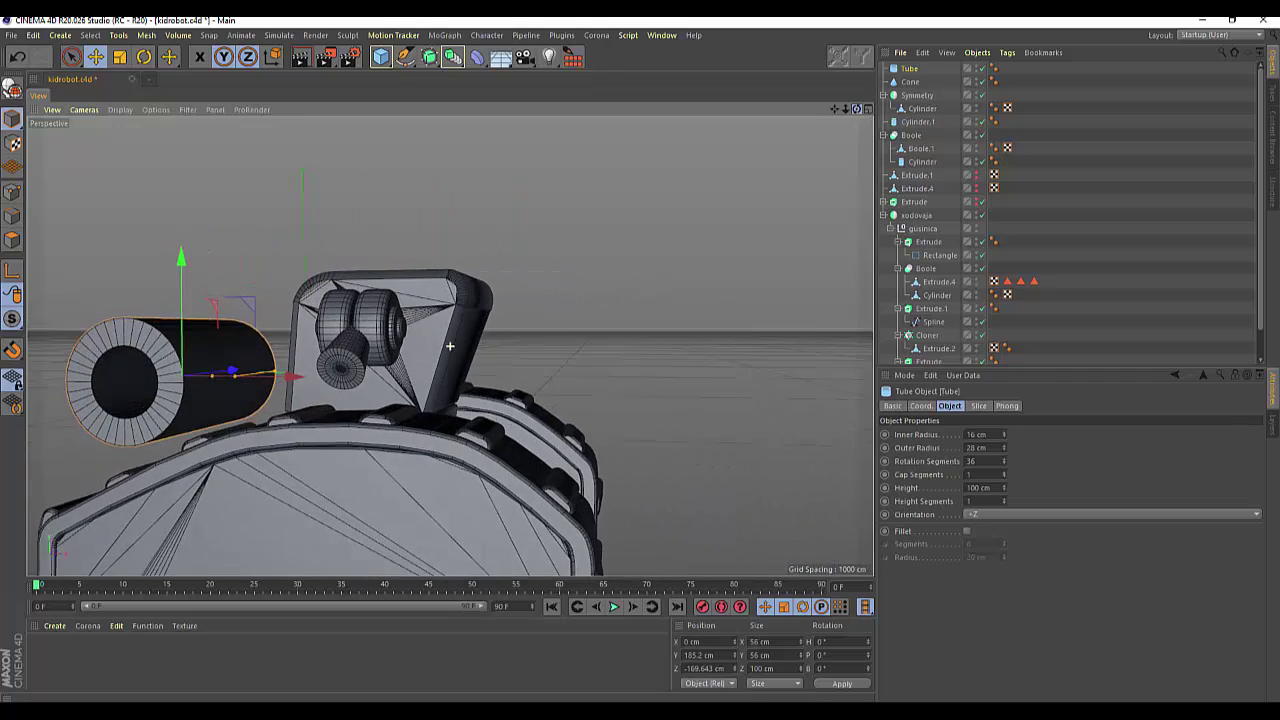
left_click_drag(858, 110, 860, 115)
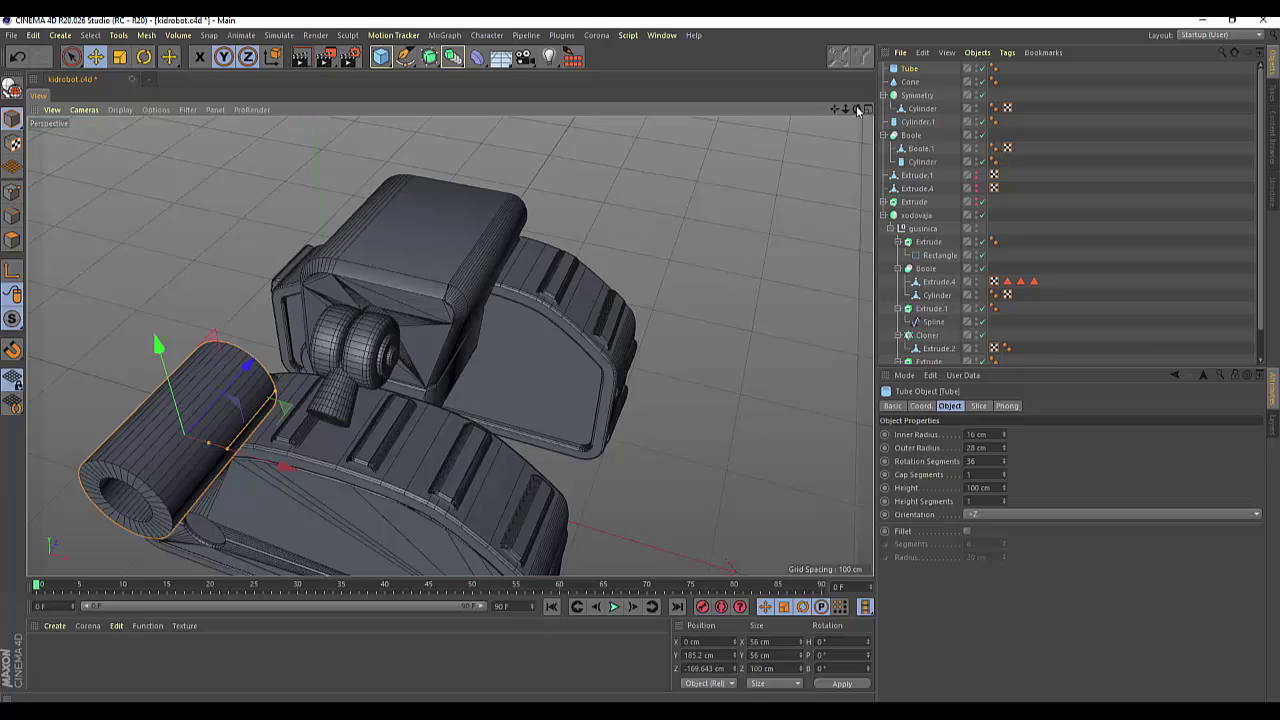
left_click_drag(258, 370, 238, 410)
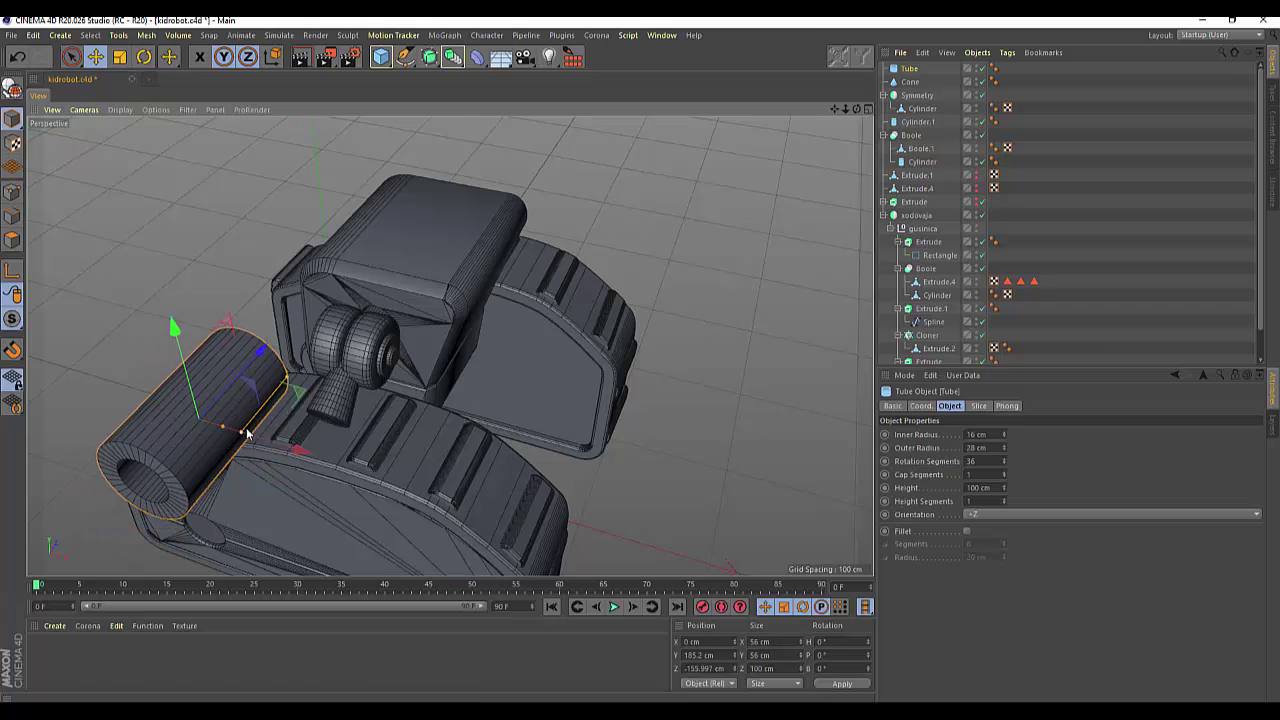
left_click_drag(241, 436, 243, 436)
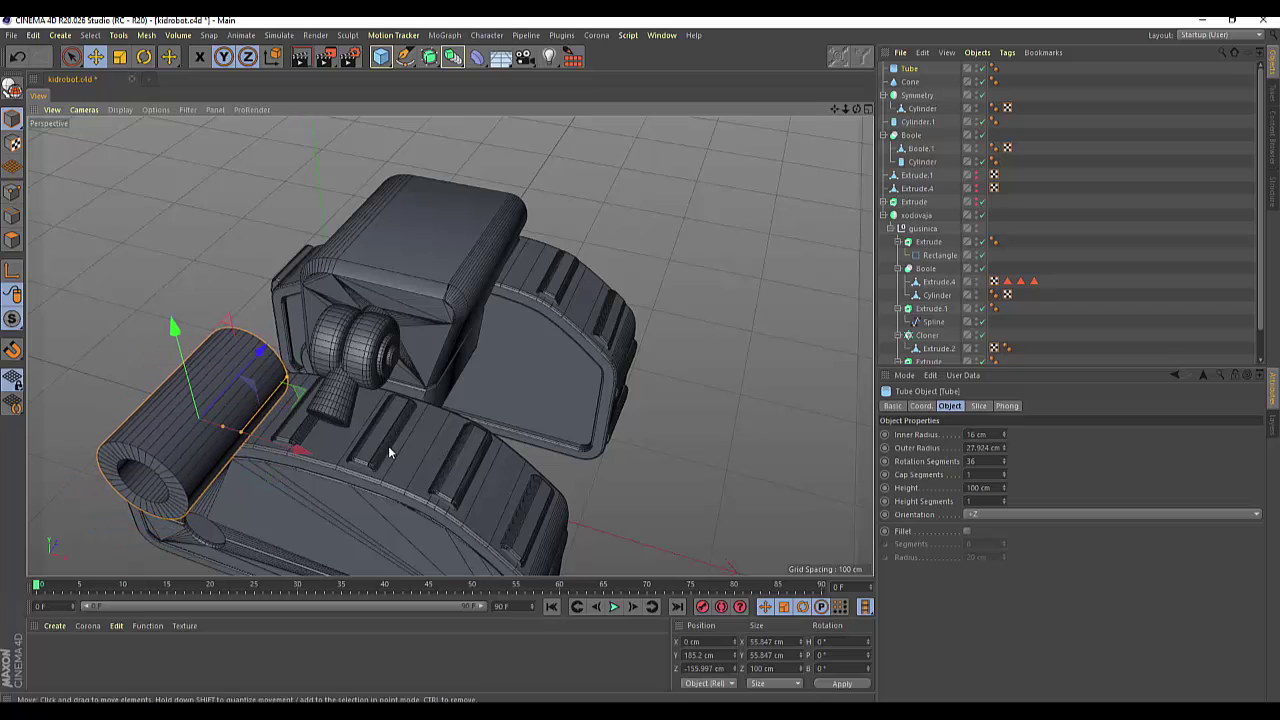
key("ctrl+z")
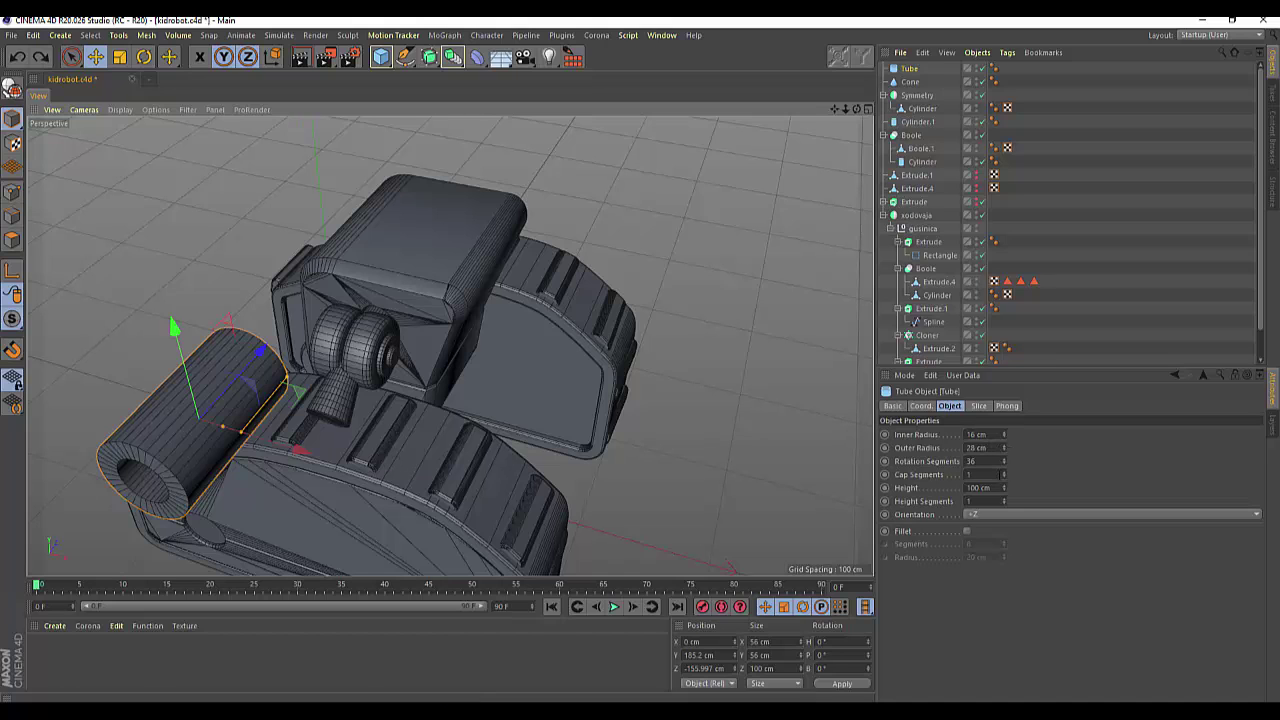
left_click_drag(1004, 490, 1004, 540)
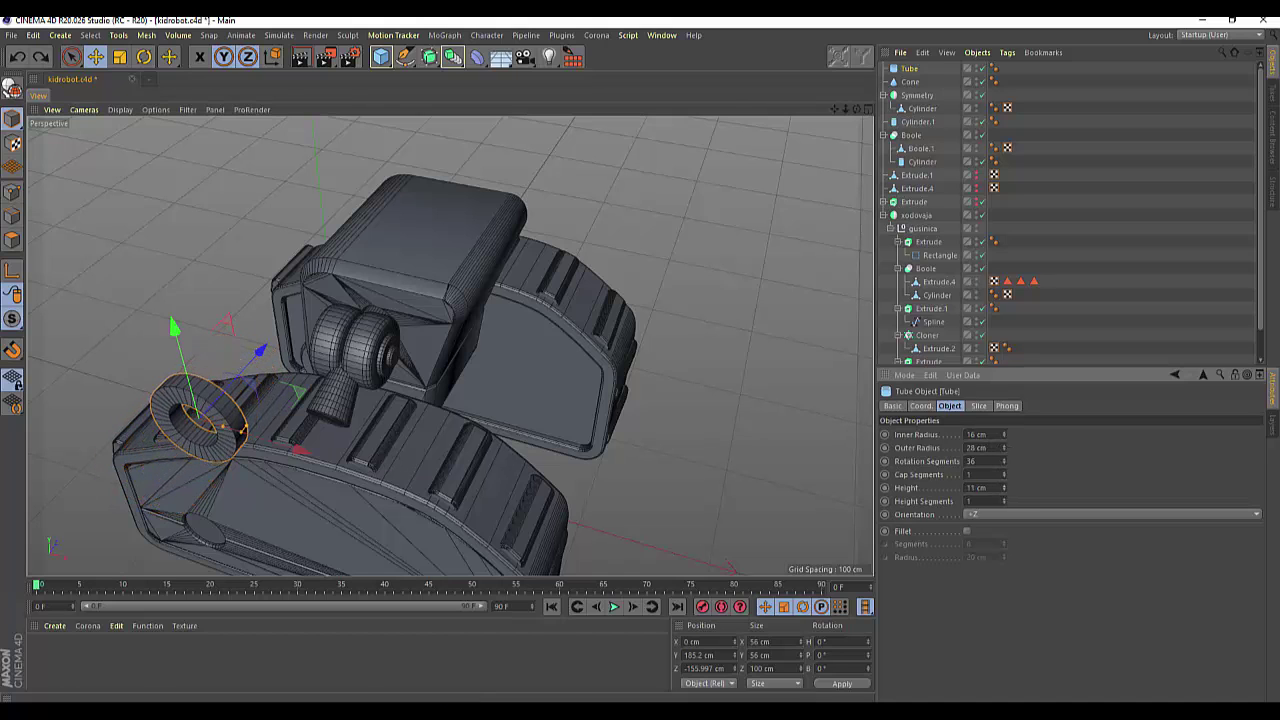
Resize the ring to 12 cm height, 10/15 cm radii and move it to Z -119.928 cm.
mouse_move(1004, 487)
left_mouse_down()
mouse_move(1004, 505)
mouse_move(1006, 450)
left_mouse_up()
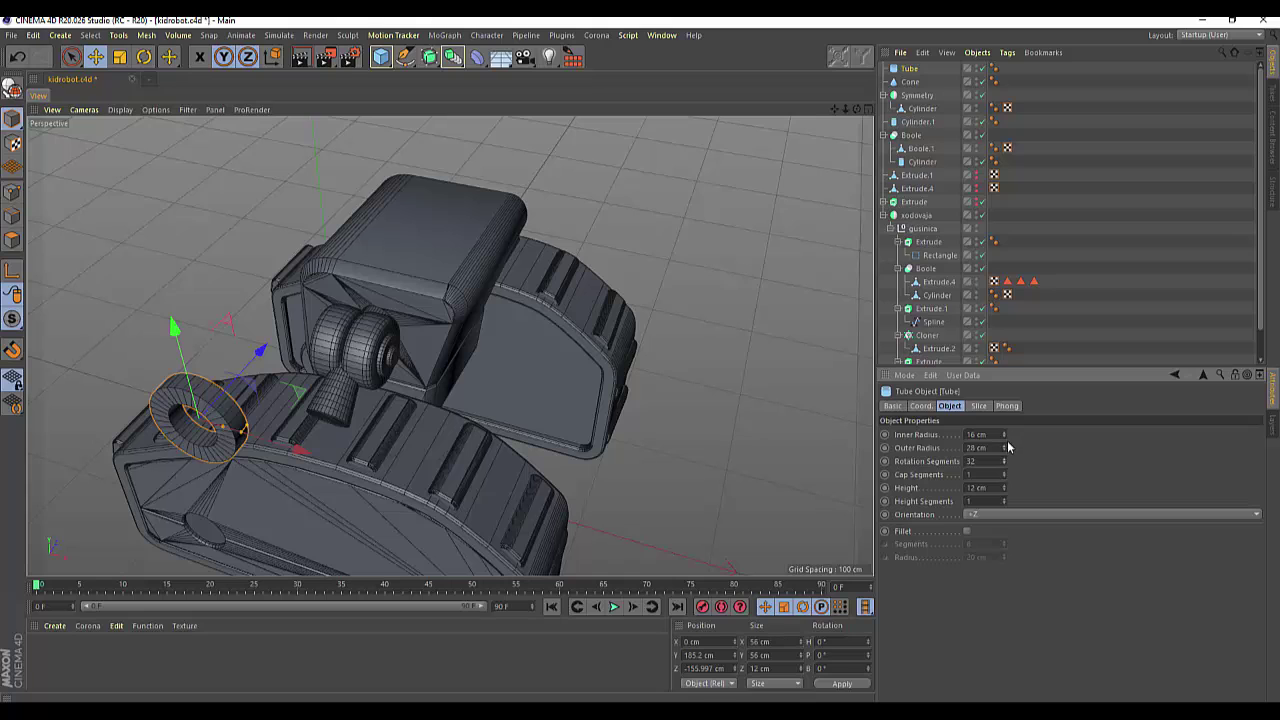
left_click_drag(1004, 436, 1005, 480)
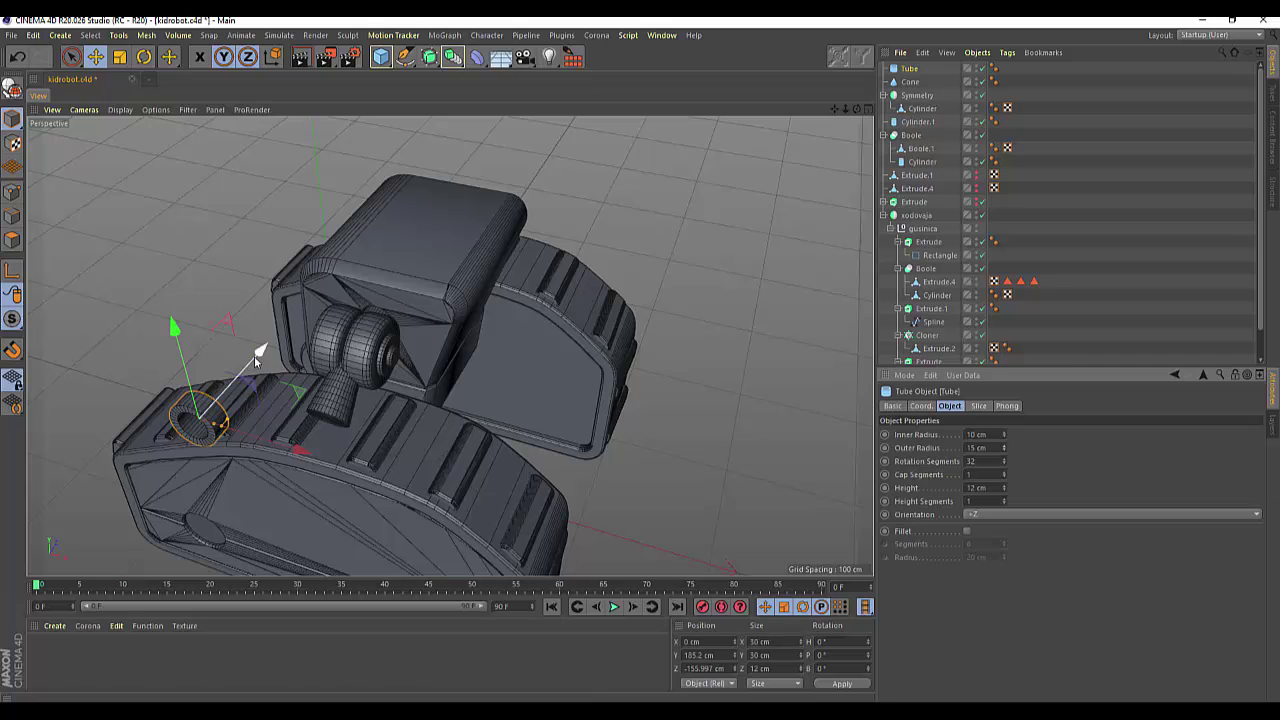
left_click_drag(262, 350, 300, 342)
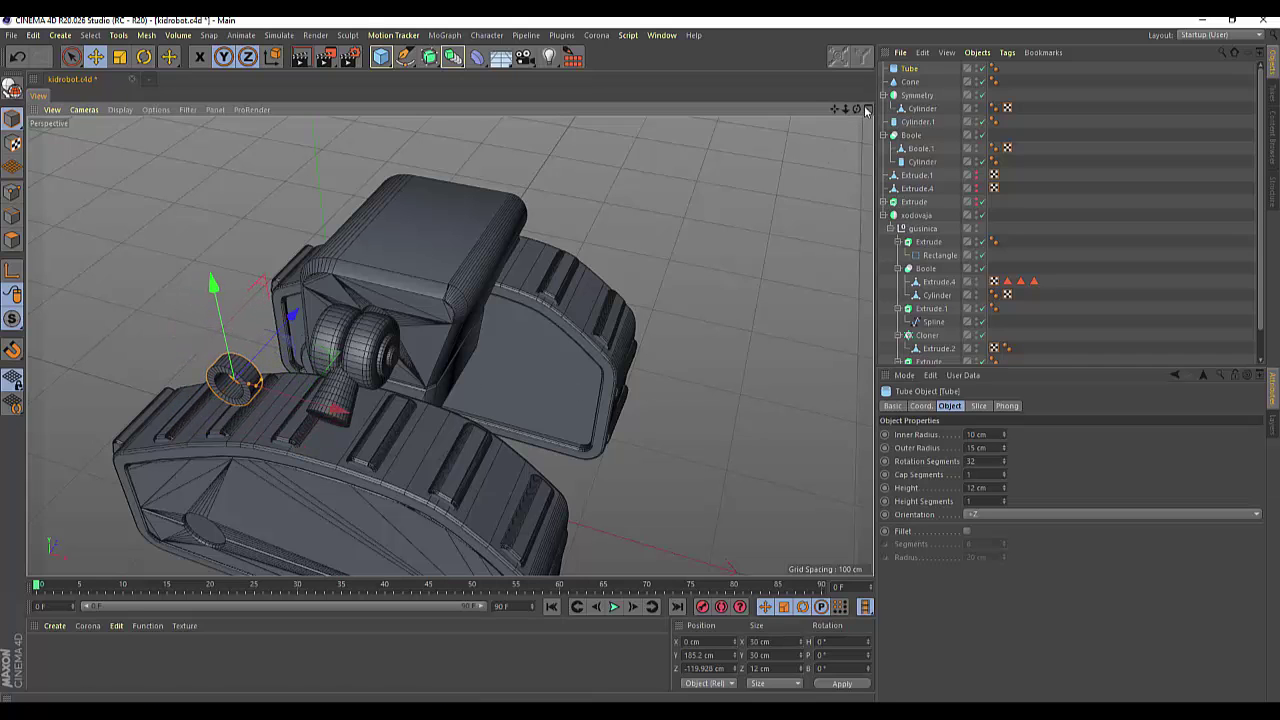
middle_click(770, 175)
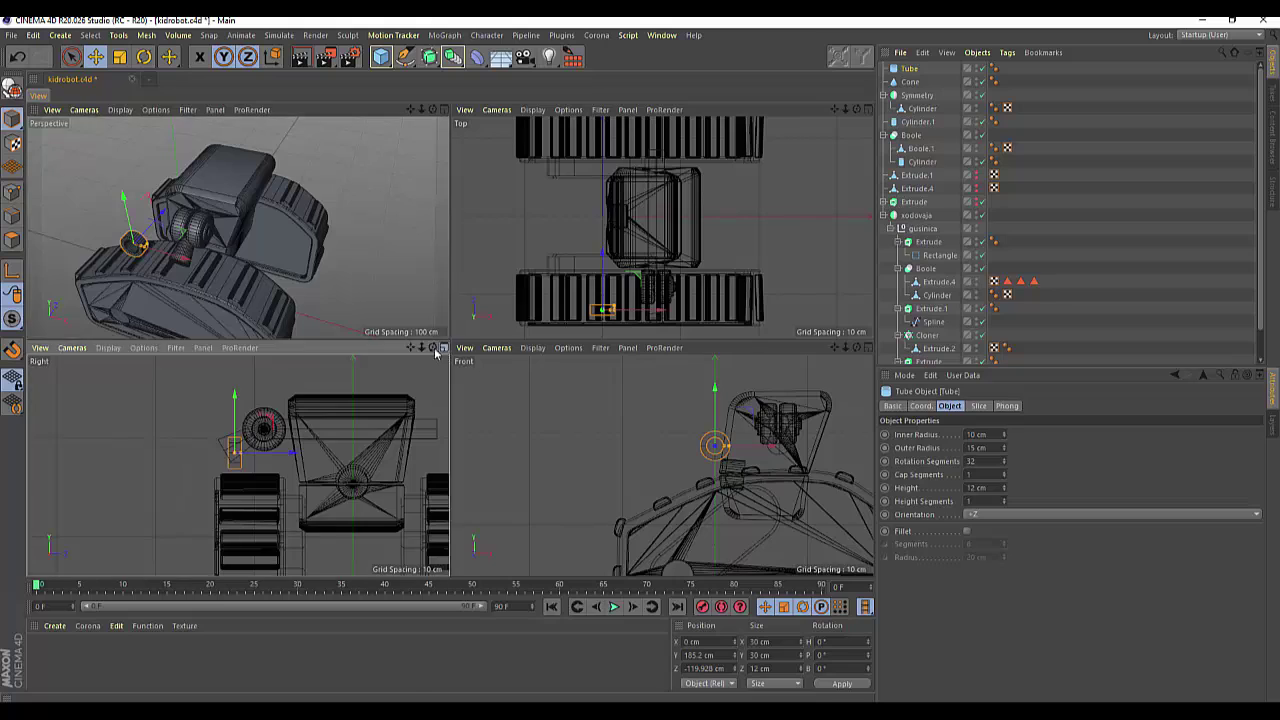
In the maximized Right view, tilt the ring about 29.5° and move it up toward the cone's tip.
left_click(444, 348)
scroll(310, 420, "up", 2)
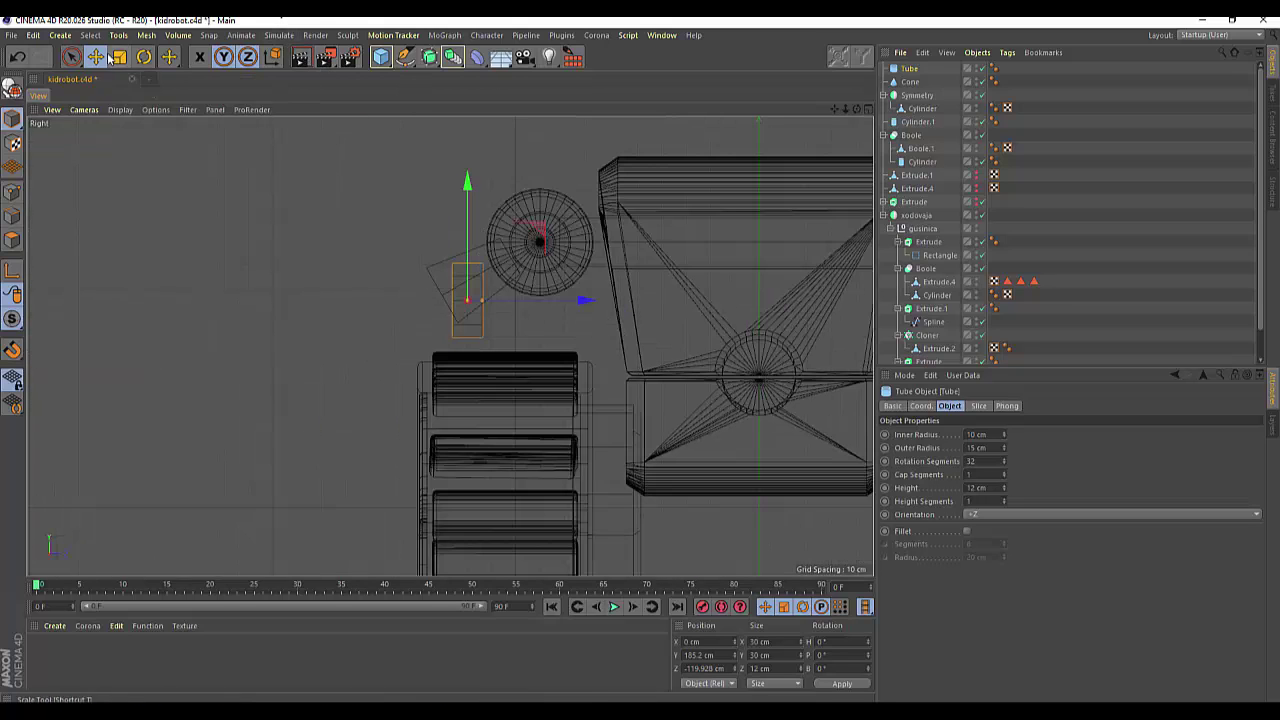
left_click(143, 57)
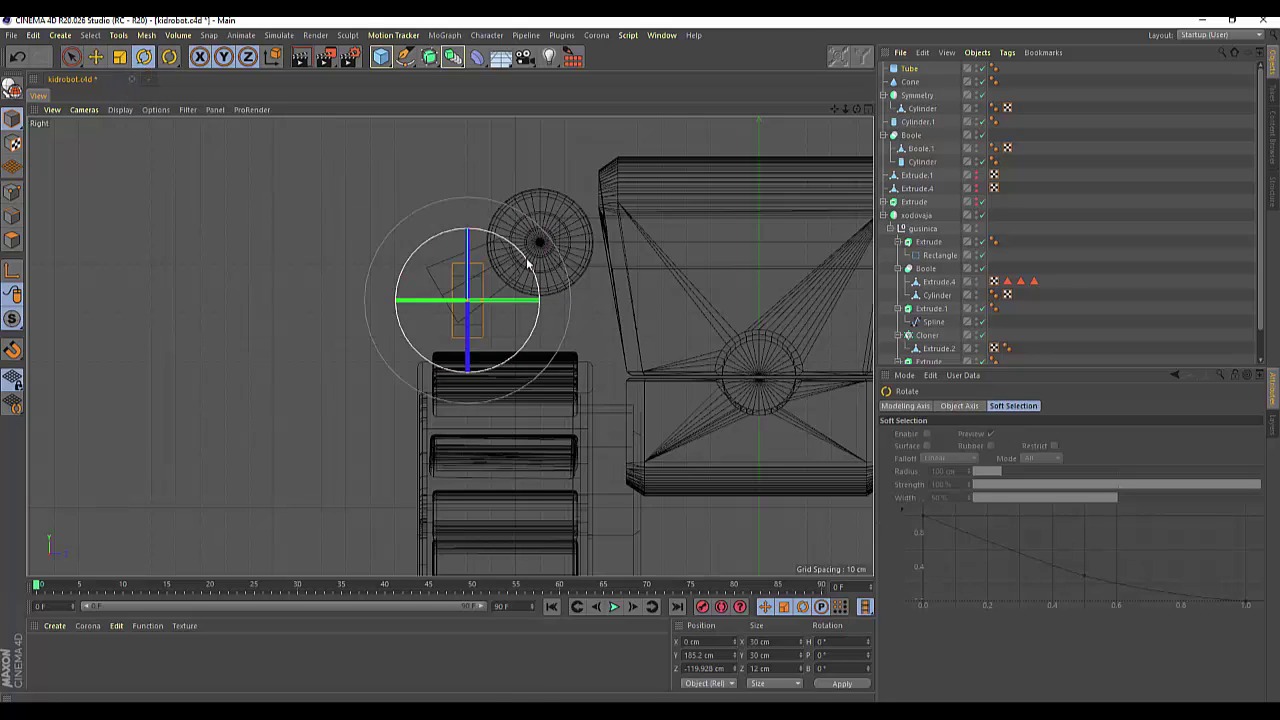
left_click_drag(528, 264, 491, 247)
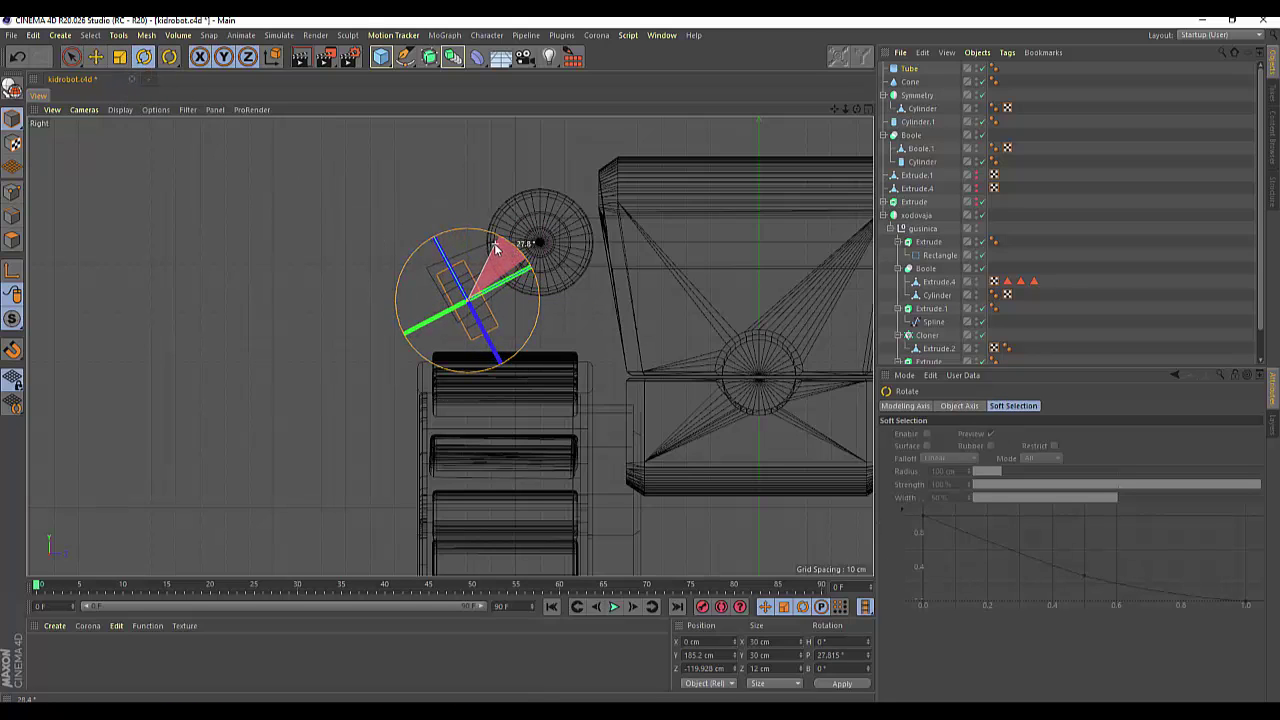
left_click_drag(491, 247, 473, 253)
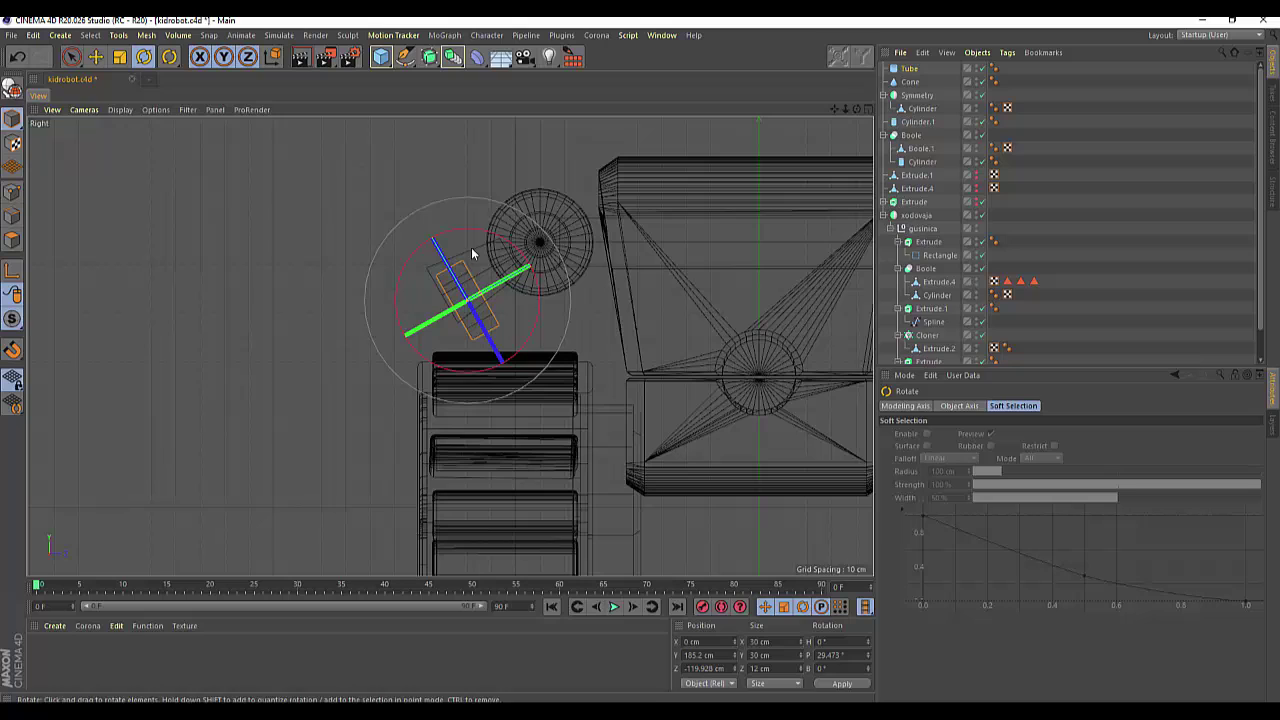
left_click(95, 57)
left_click_drag(395, 198, 379, 189)
In the Perspective view, slide the ring along X onto the cone's outer end and orbit to check.
left_click(868, 109)
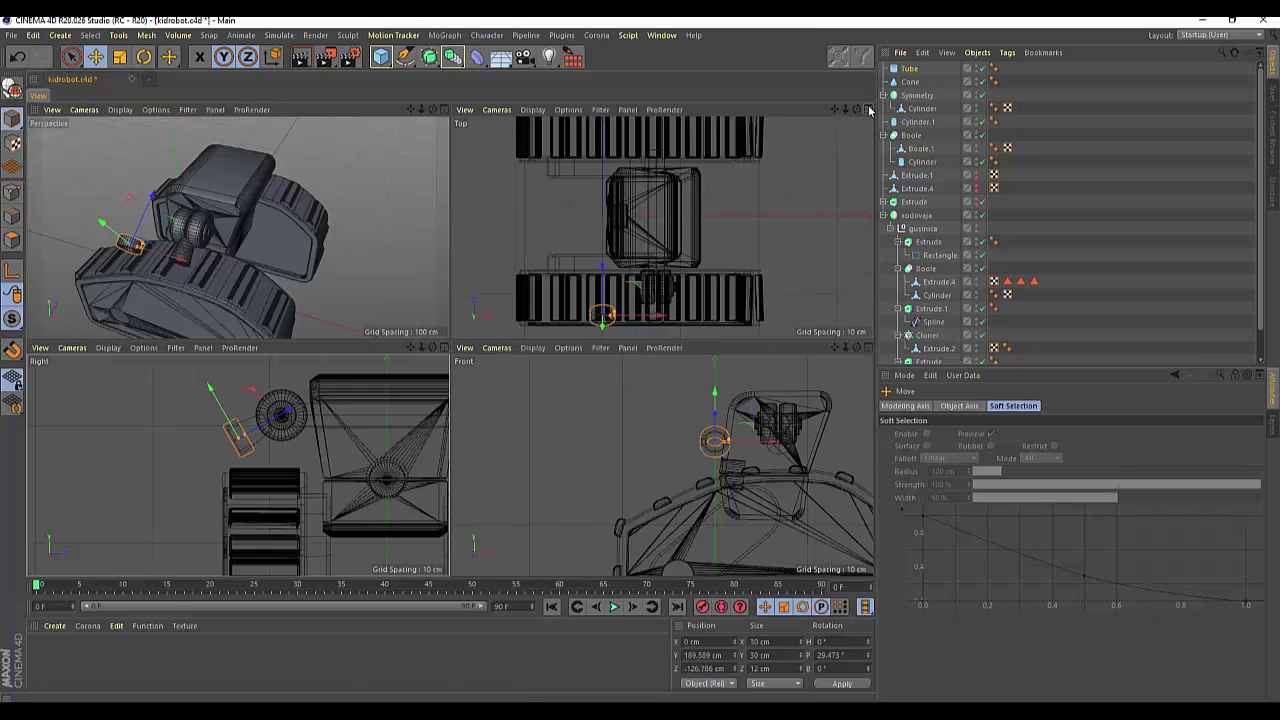
left_click(445, 110)
left_click_drag(330, 410, 428, 466)
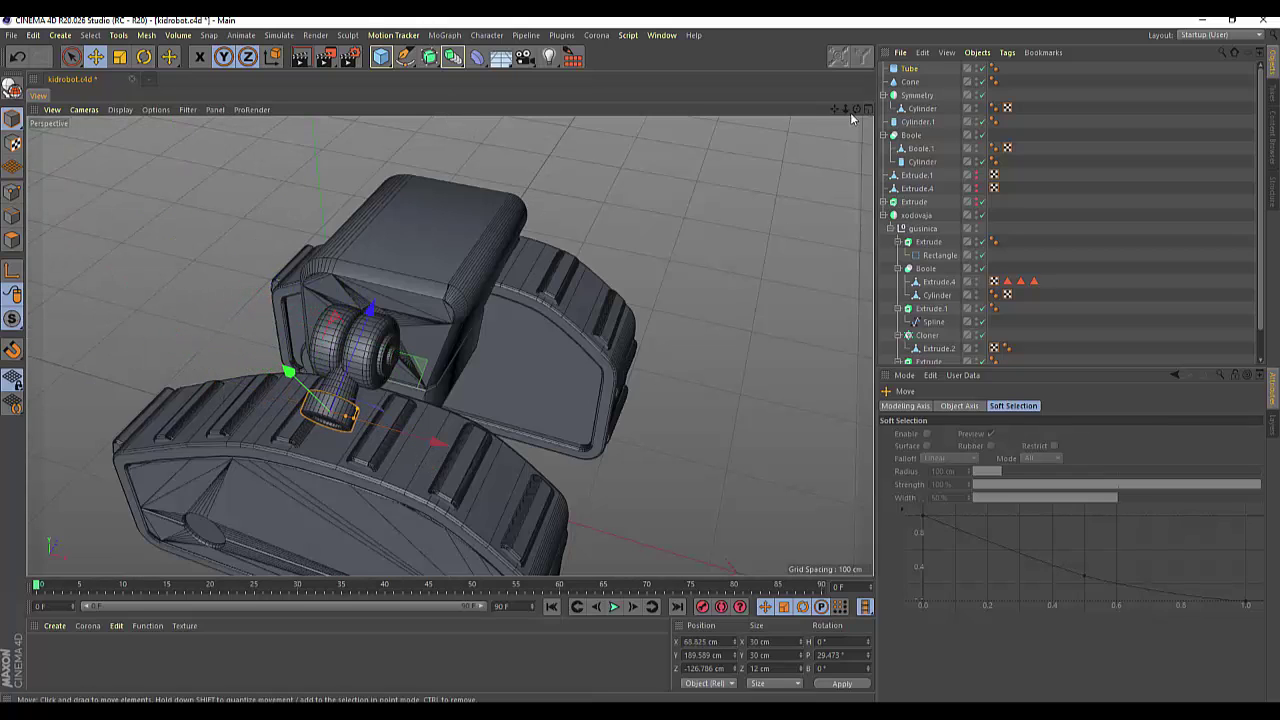
left_click_drag(450, 346, 450, 346, "alt")
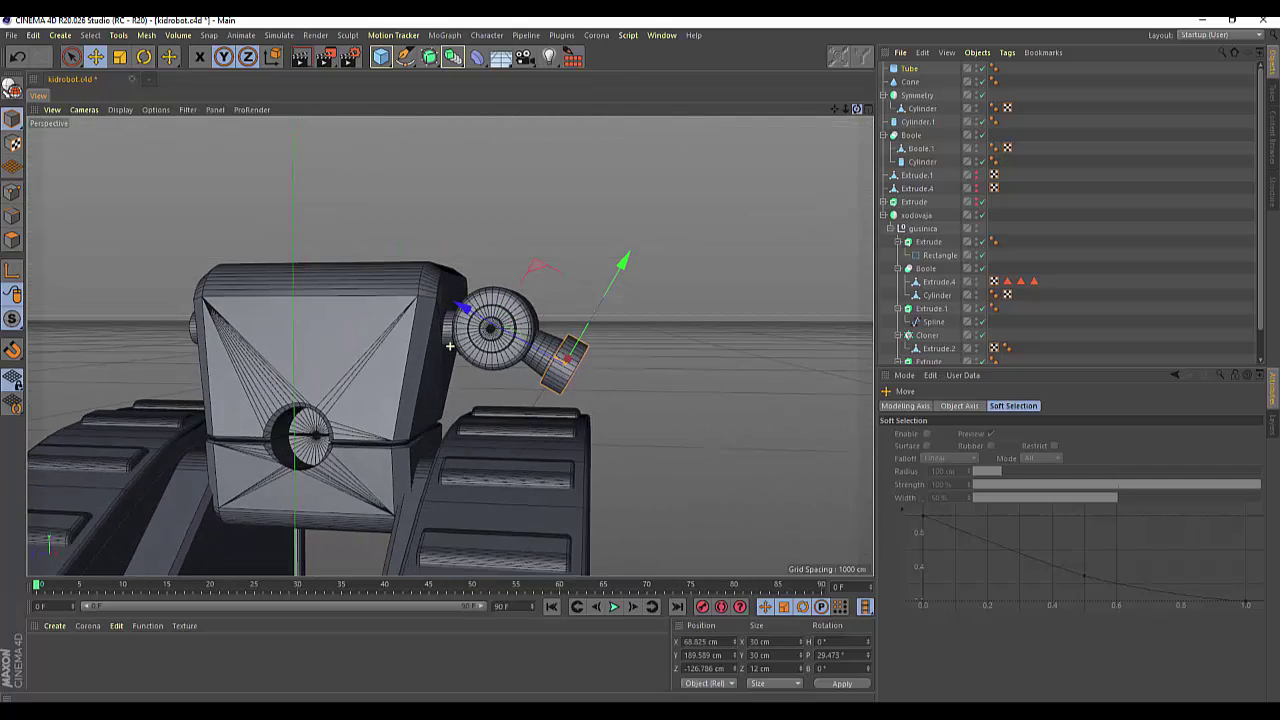
left_click_drag(450, 346, 494, 319, "alt")
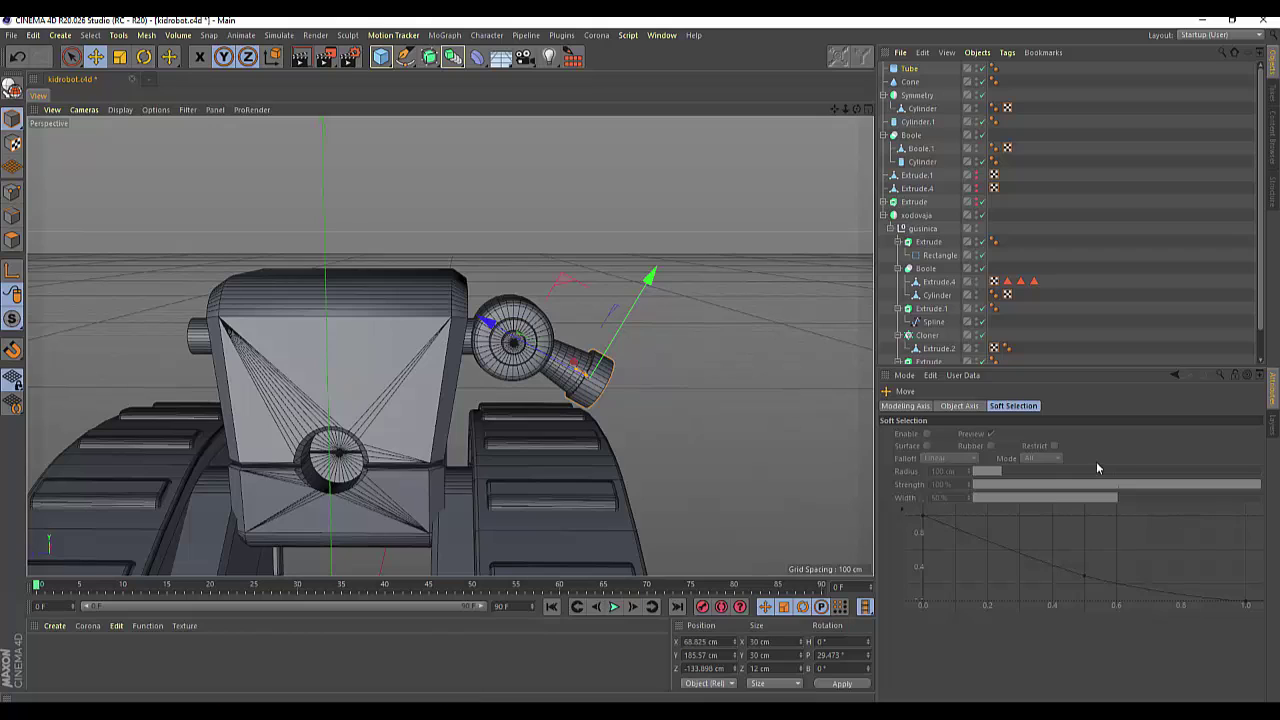
Enable Fillet on the Tube ring with 3 segments and a 2.5 cm radius, then orbit to inspect.
left_click(908, 68)
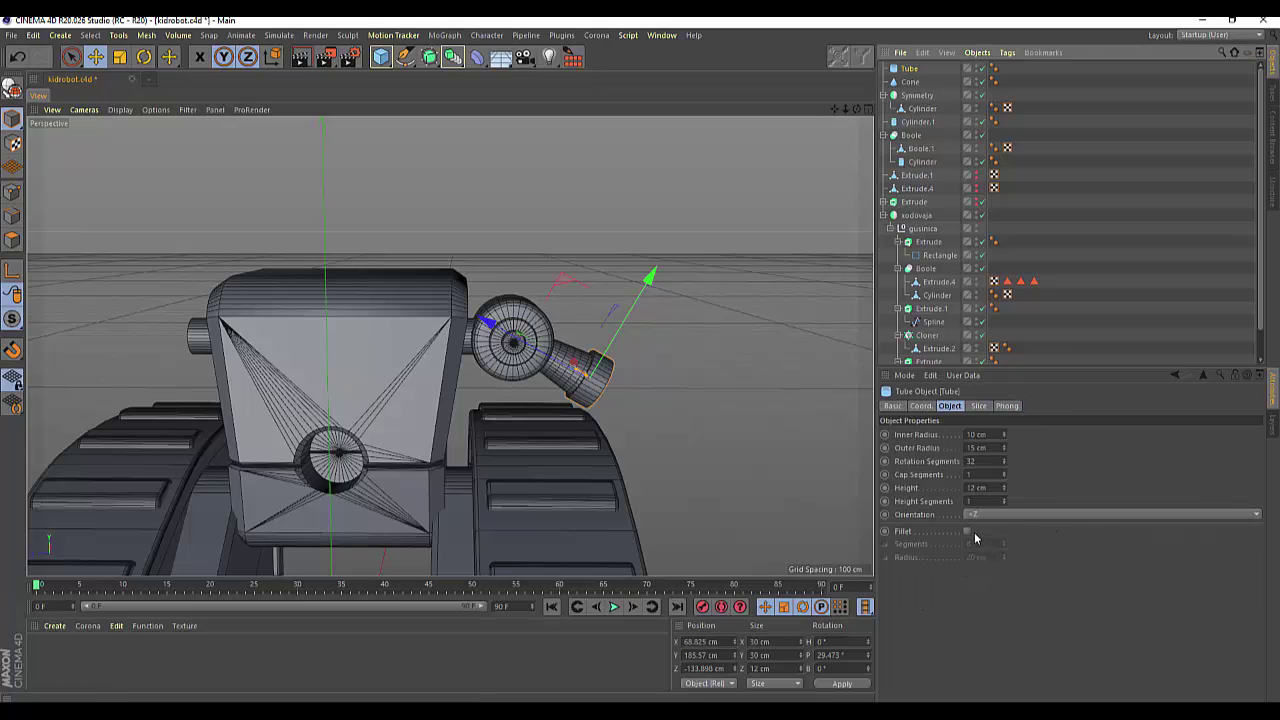
left_click(967, 533)
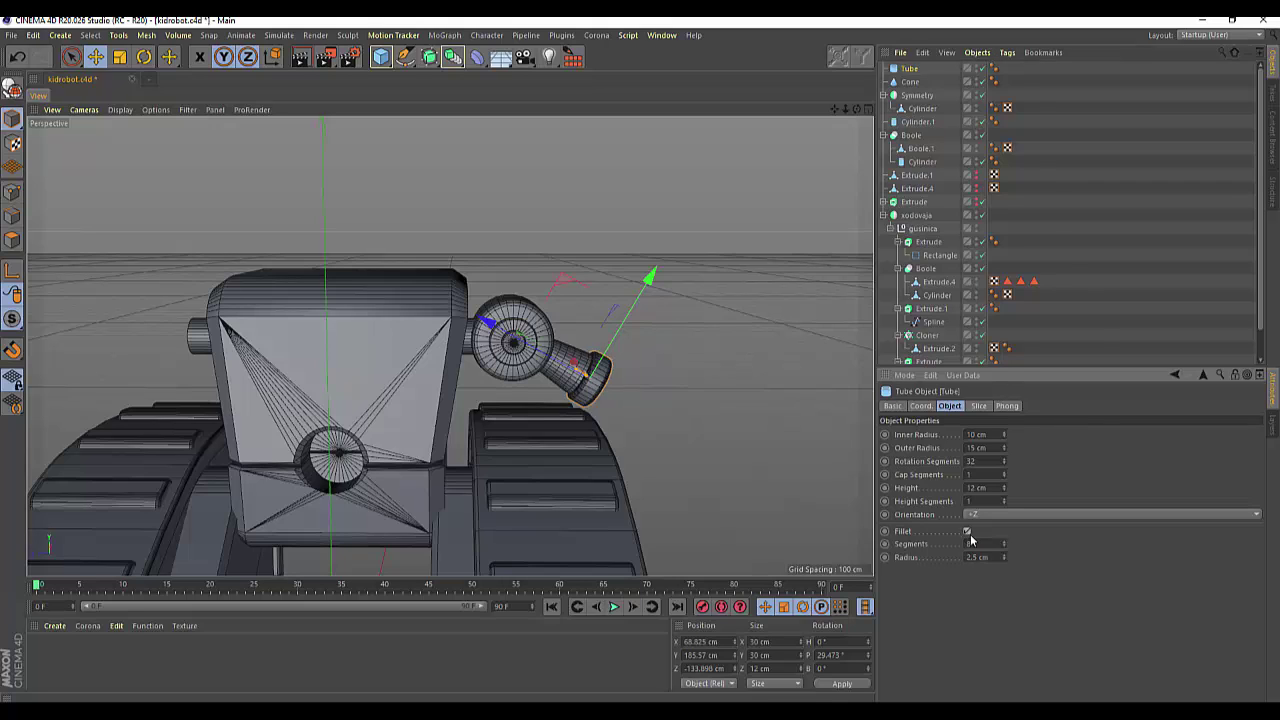
left_click(971, 543)
type("1")
key("Return")
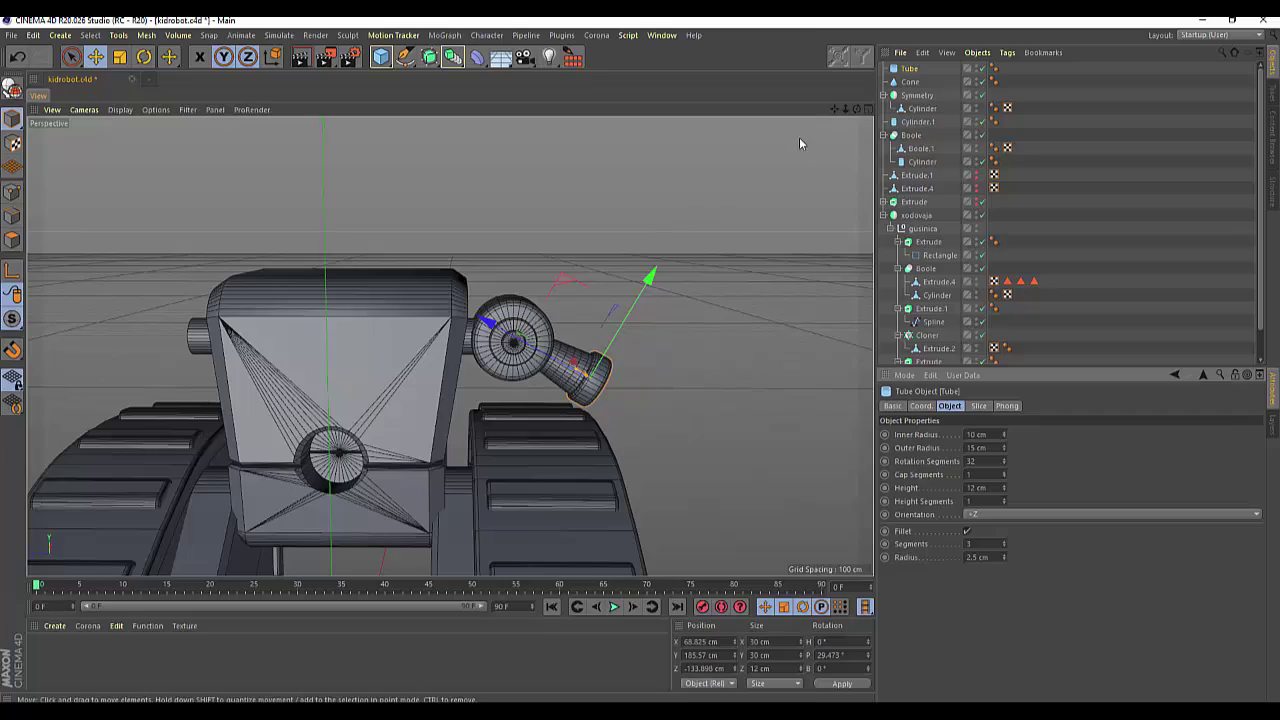
mouse_move(855, 112)
left_mouse_down()
mouse_move(450, 345)
mouse_move(857, 113)
left_mouse_up()
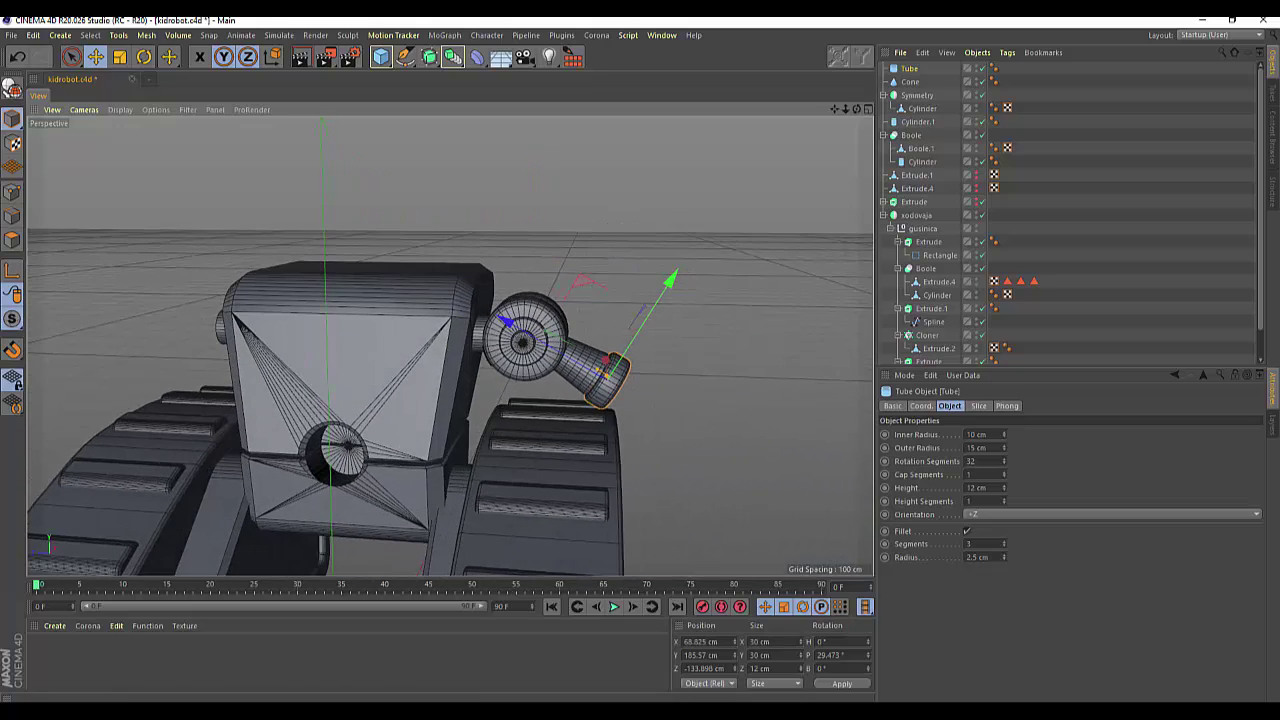
key("F9")
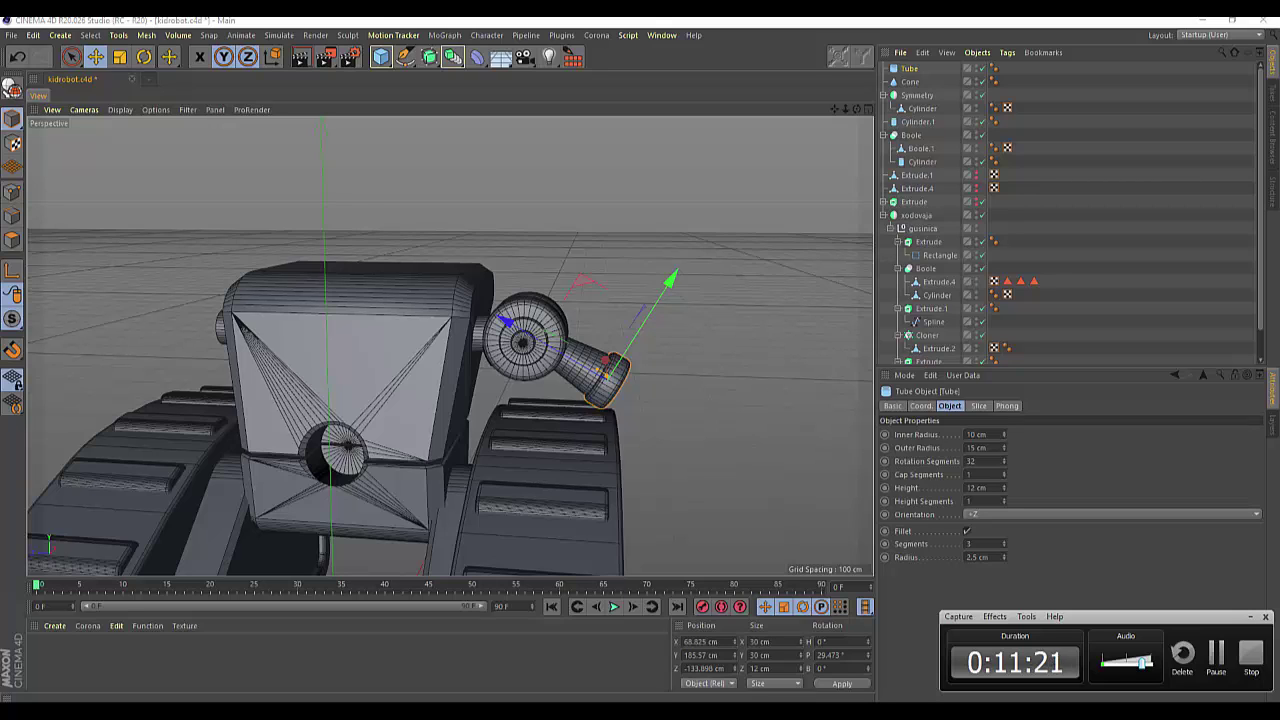